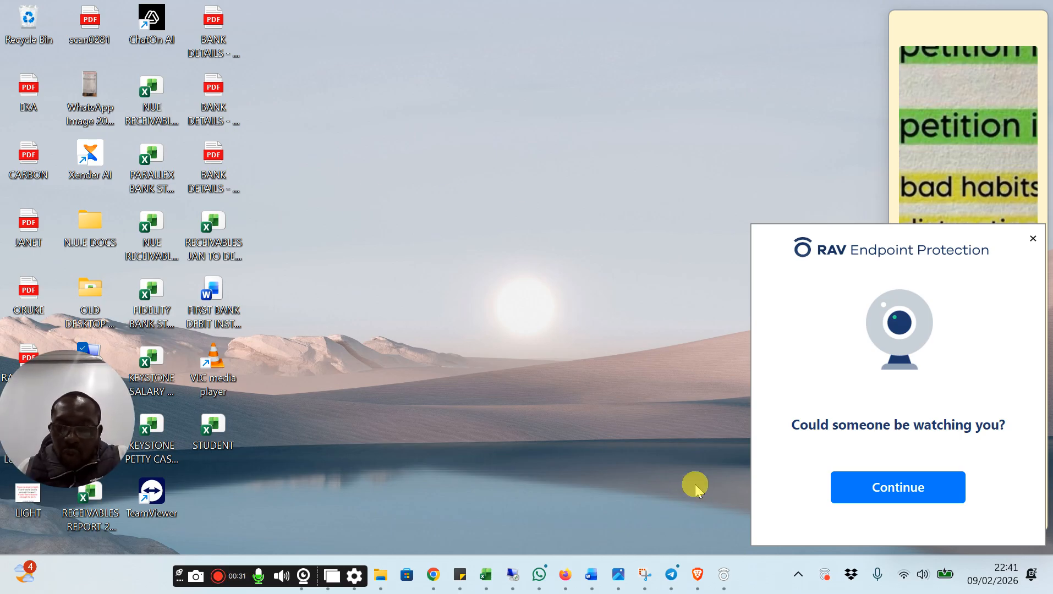
Switch to Word to view the Excel class agenda, and open the Exercise 1 State Date workbook from the MS EXCEL folder
left_click(591, 575)
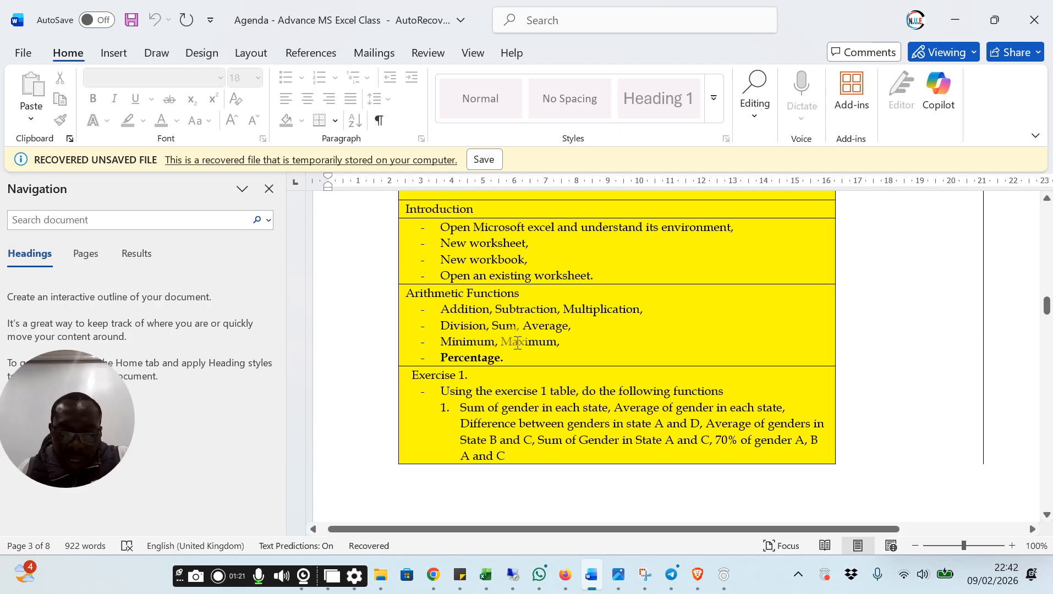
mouse_move(484, 574)
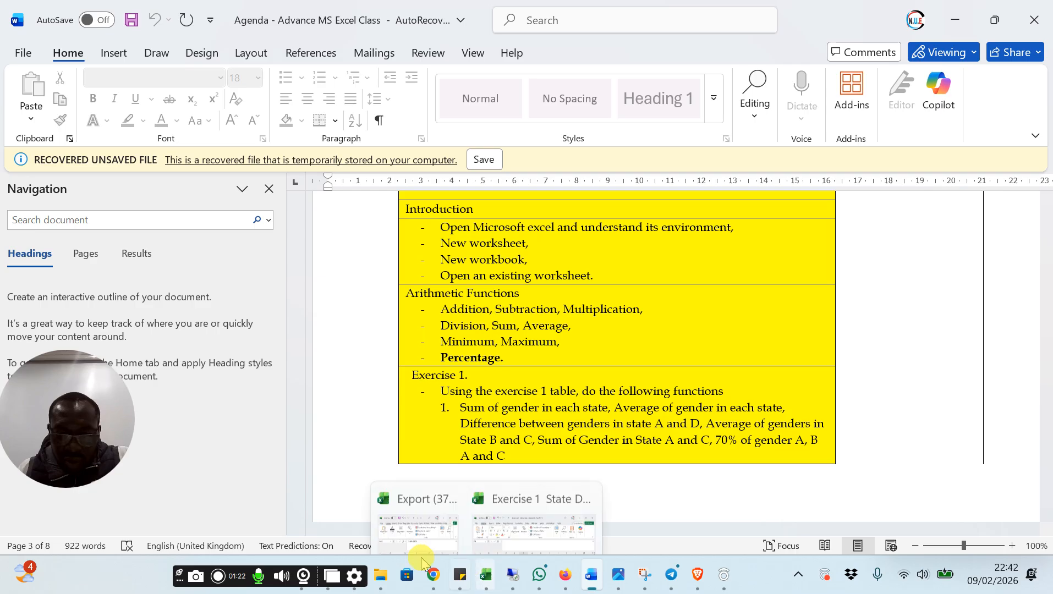
left_click(380, 575)
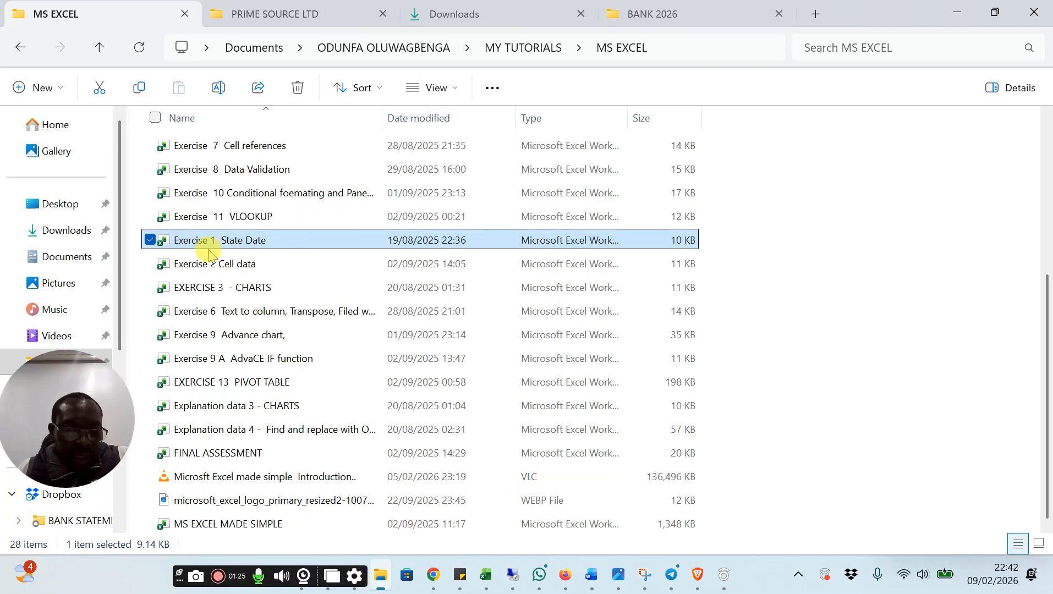
double_click(237, 240)
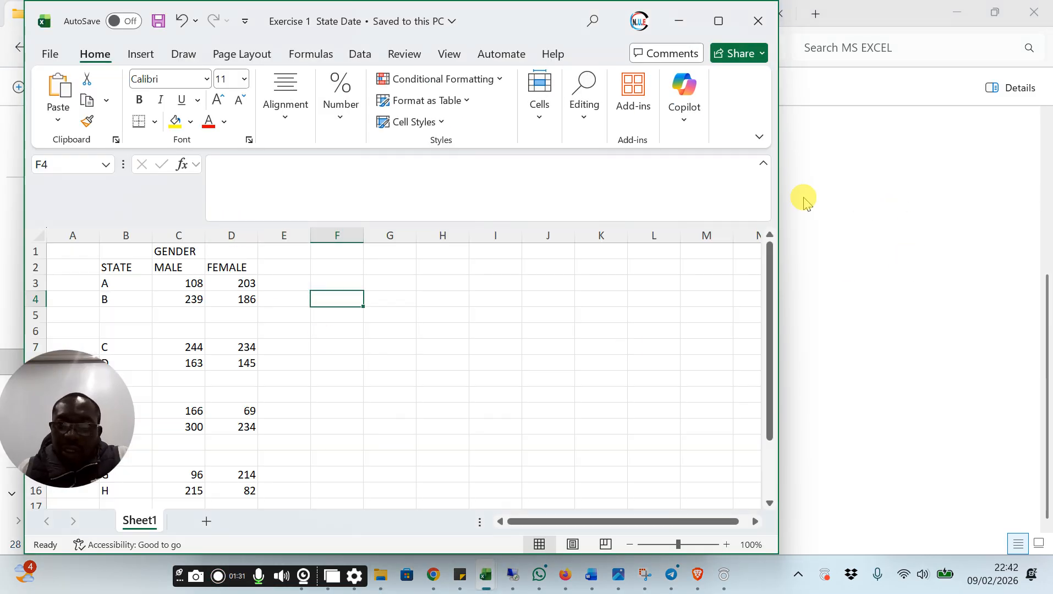
Widen and reposition the Exercise 1 workbook window so it covers most of the screen beside the folder's navigation pane
left_click_drag(777, 195, 917, 227)
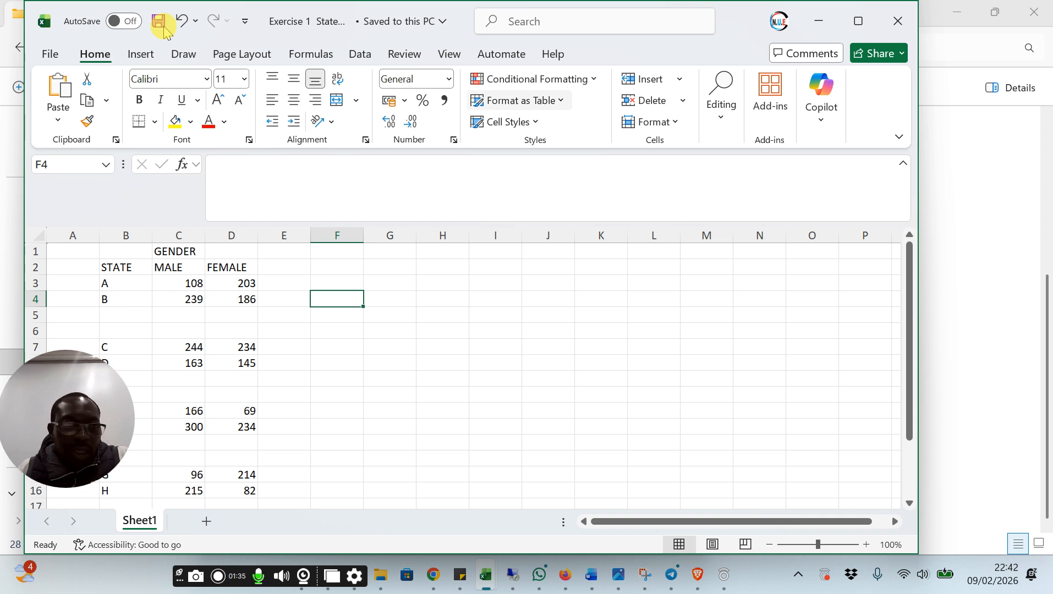
left_click_drag(22, 158, 0, 159)
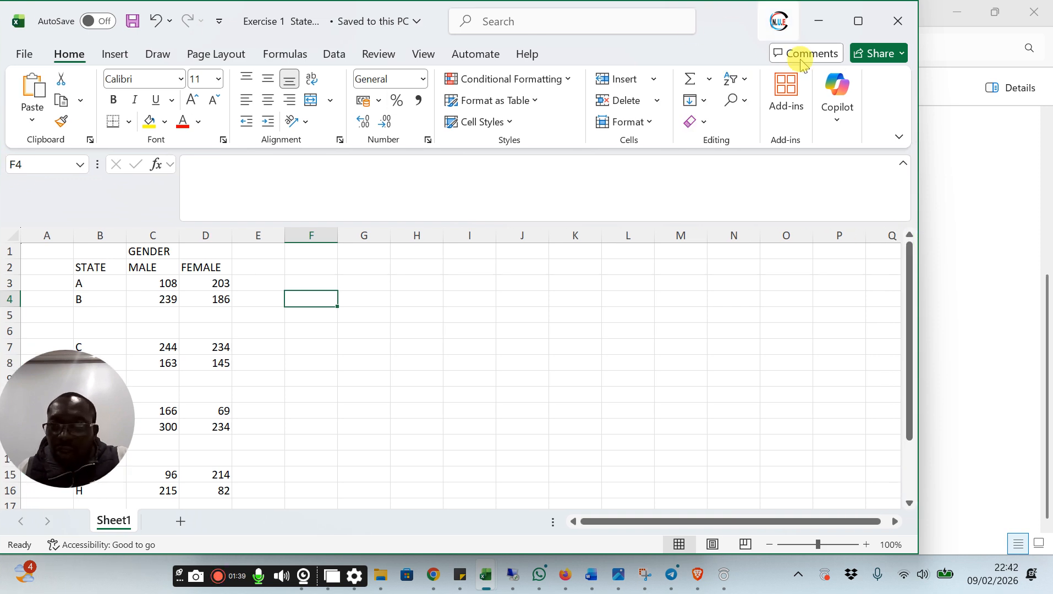
left_click_drag(918, 128, 860, 117)
left_click_drag(684, 46, 780, 53)
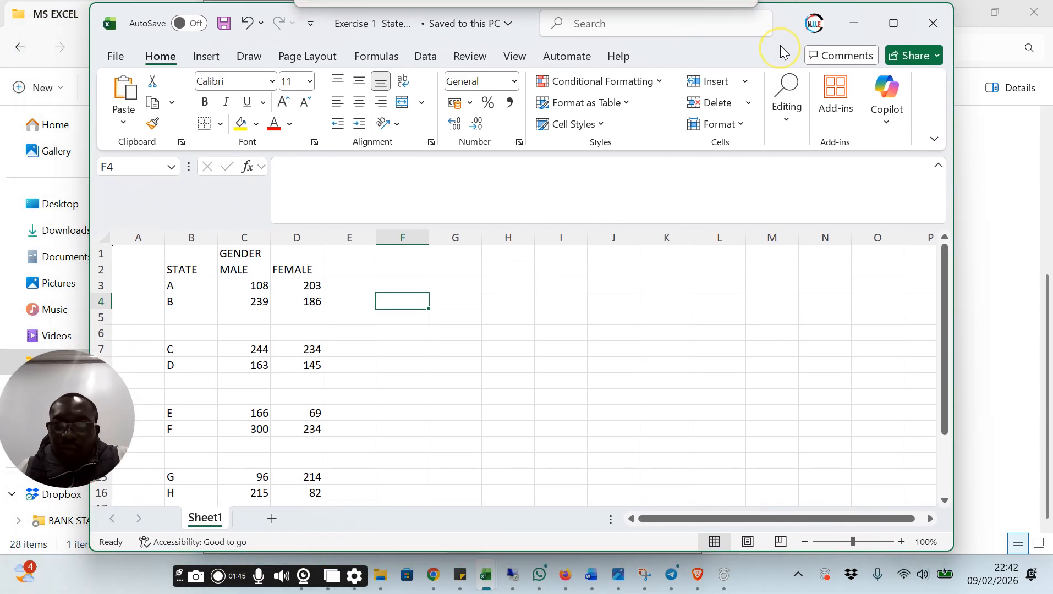
left_click_drag(953, 134, 1037, 134)
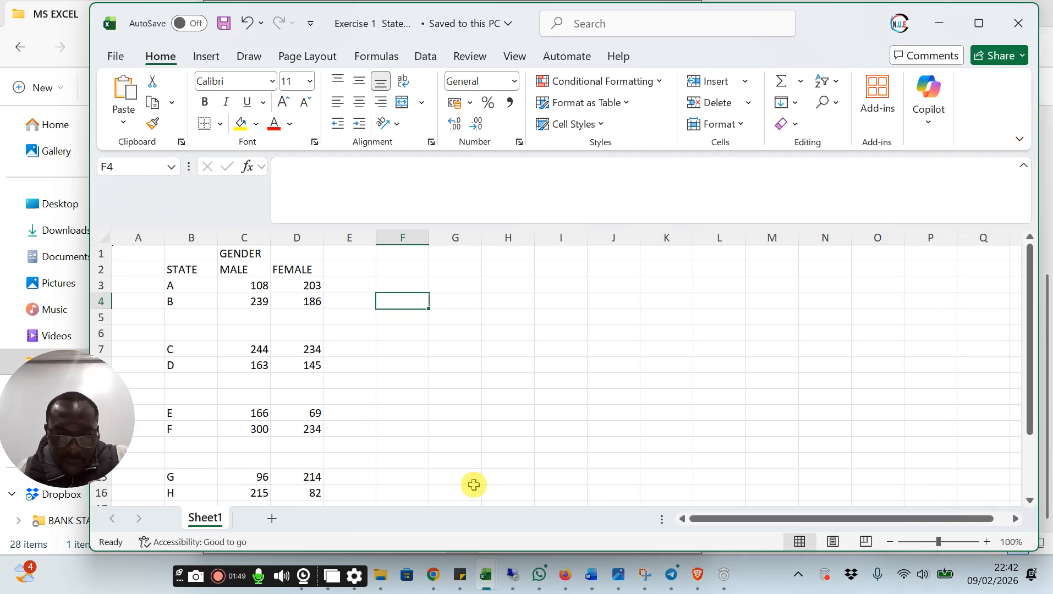
Switch to Word to check the Exercise 1 tasks in the agenda, and return to the State Date workbook
left_click(592, 576)
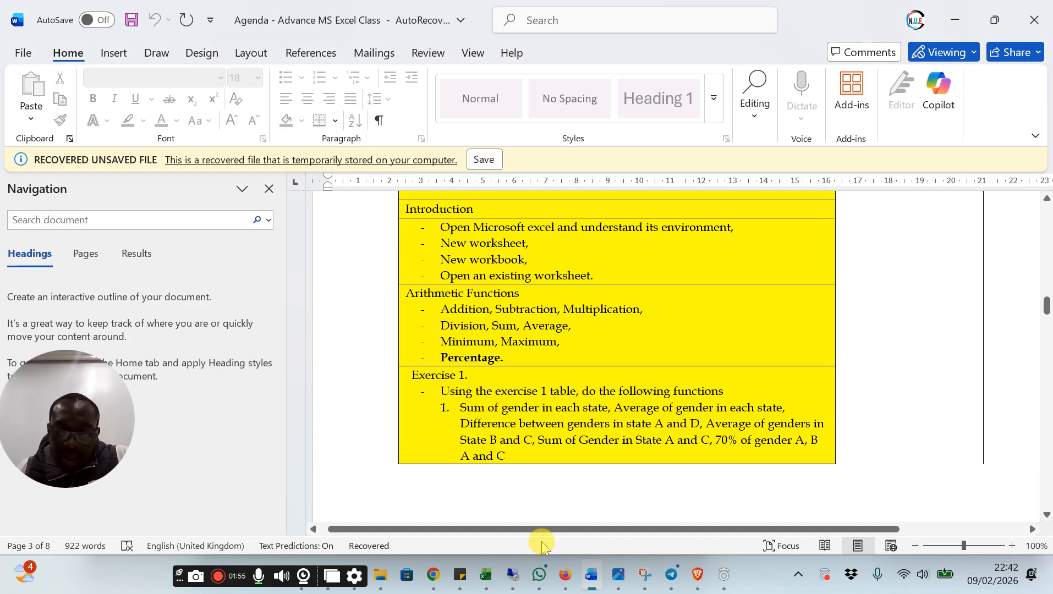
left_click(485, 578)
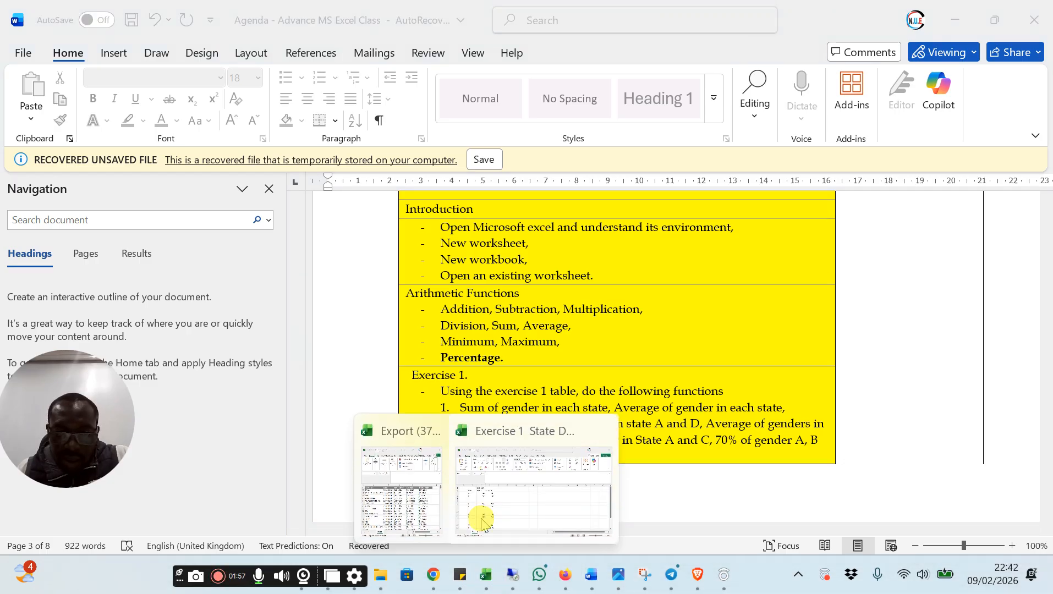
left_click(504, 500)
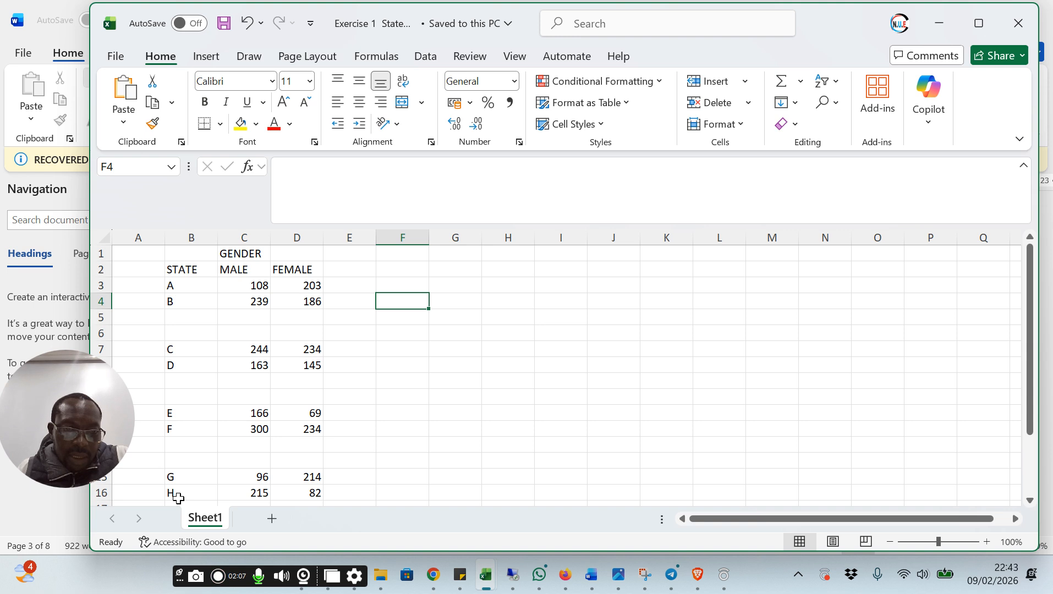
left_click(237, 282)
left_click(285, 285)
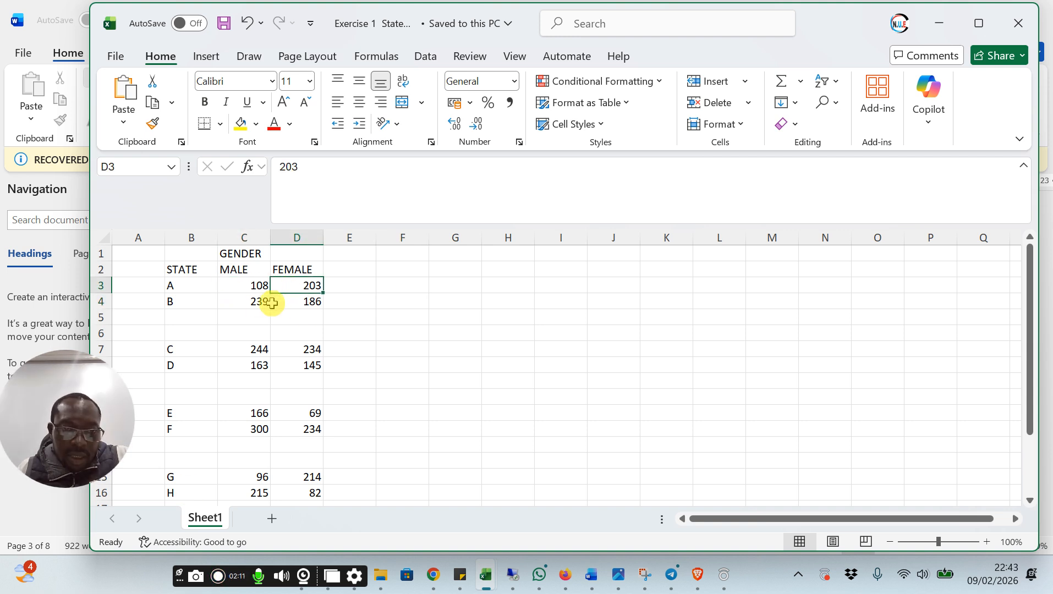
left_click(253, 285)
left_click(295, 286)
left_click(267, 300)
left_click(317, 316)
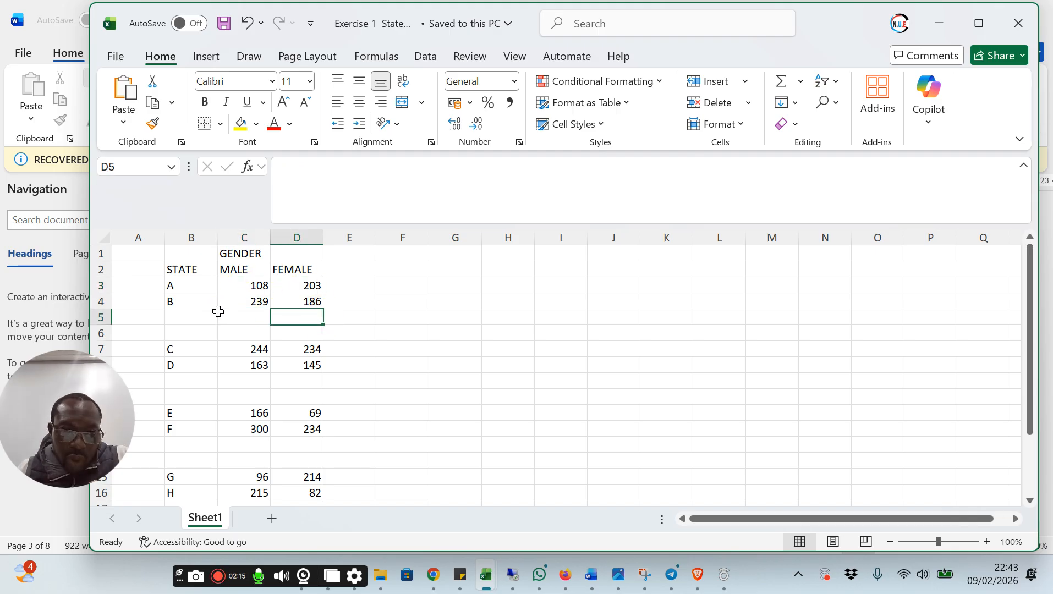
Add state A's male and female figures in cell E3 with the formula =C3+D3
left_click(348, 287)
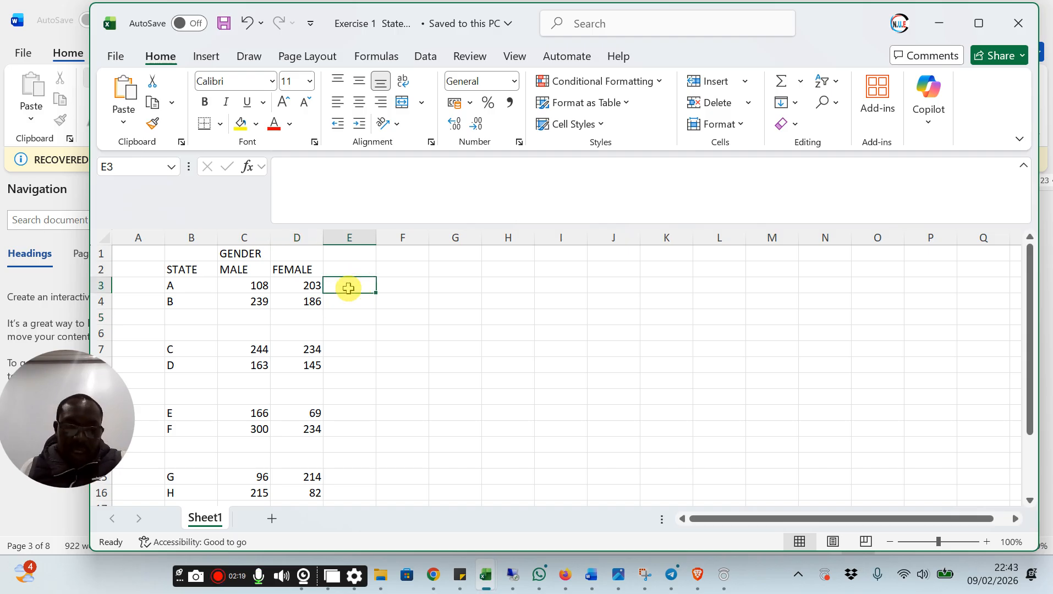
type("=")
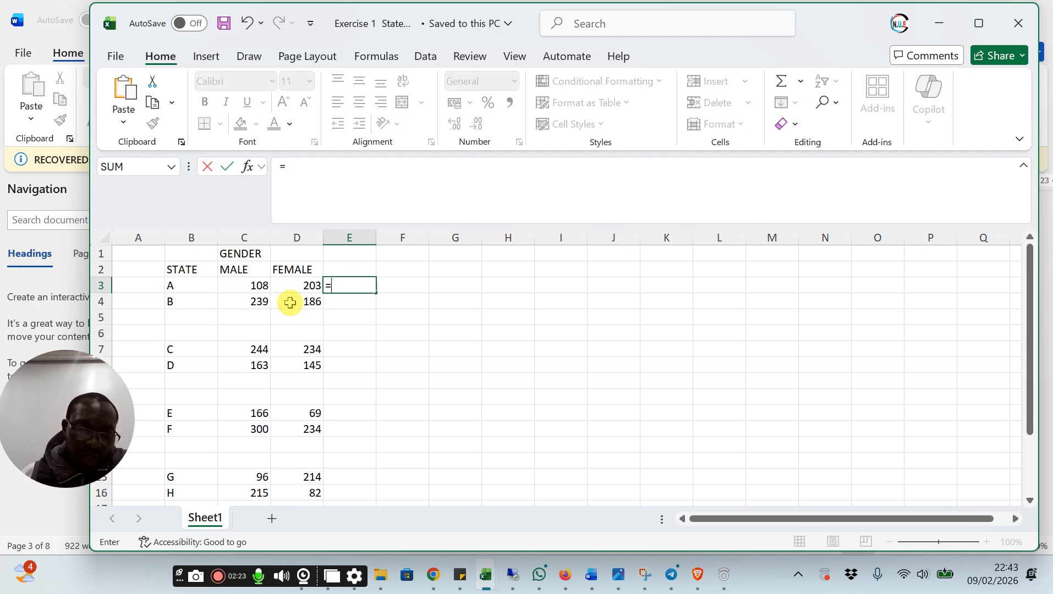
left_click(249, 286)
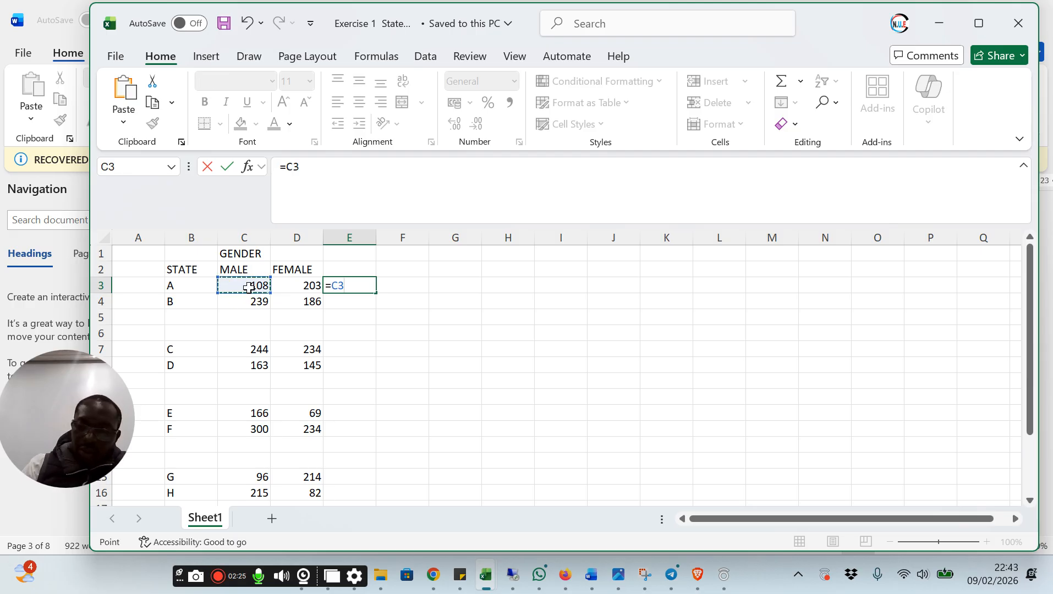
type("+")
left_click(306, 287)
key("Return")
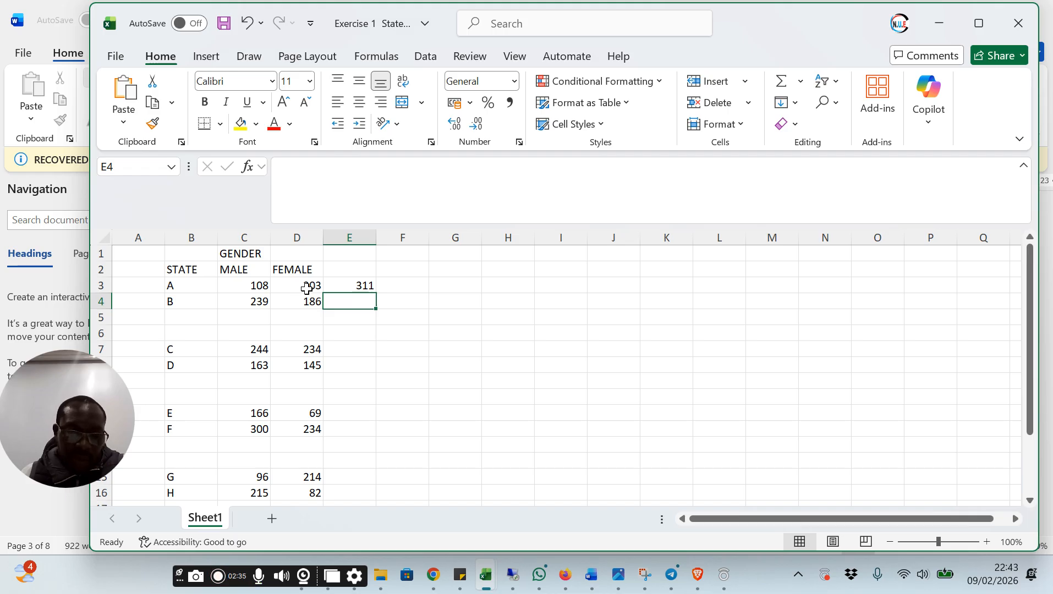
Total state B's male and female figures in cell E4 with AutoSum over C4:D4
left_click(256, 300)
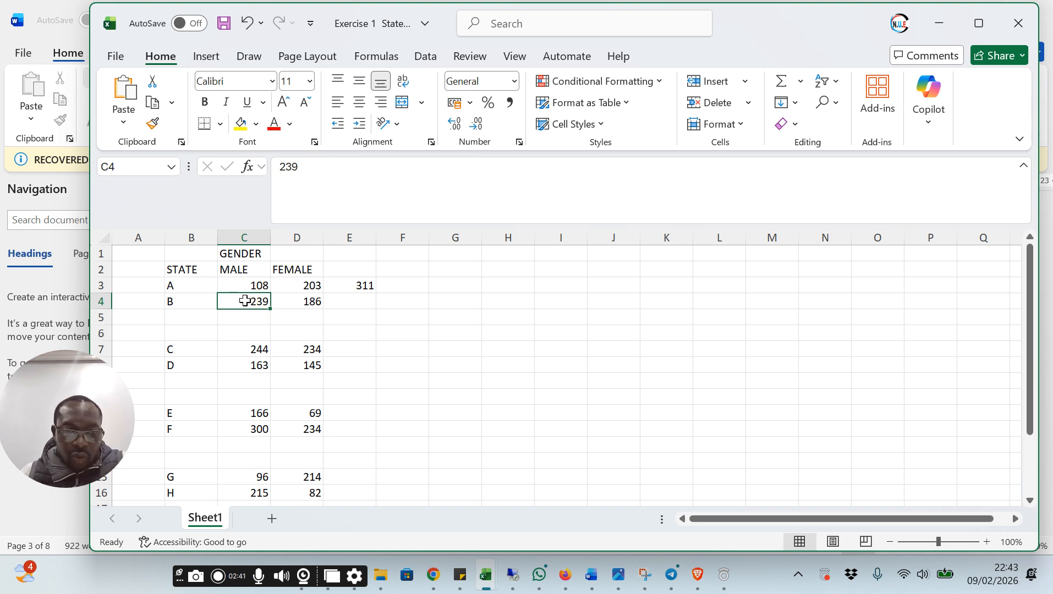
left_click_drag(245, 301, 343, 298)
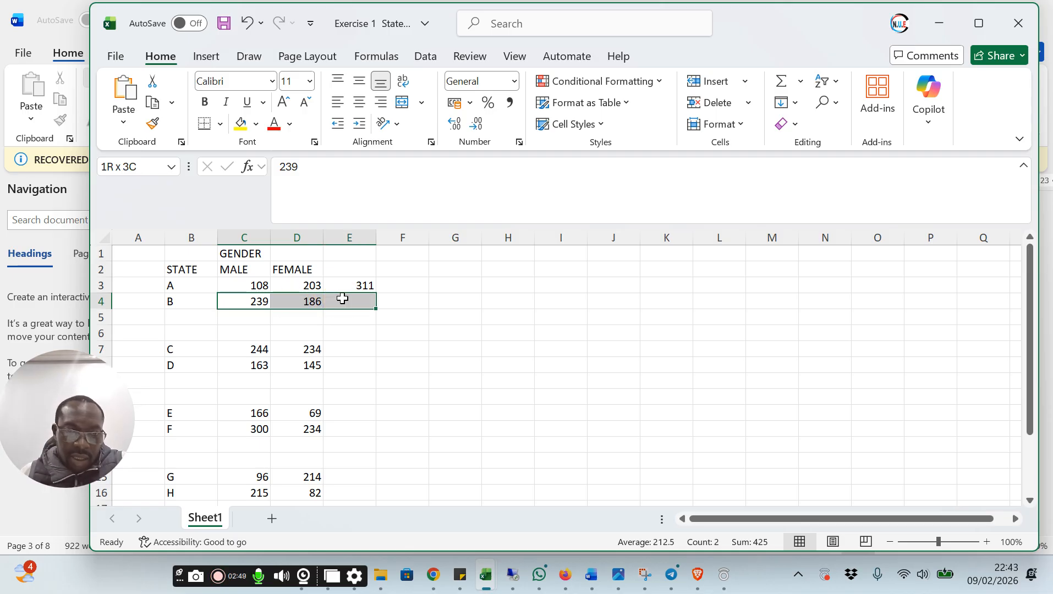
left_click_drag(342, 298, 342, 298)
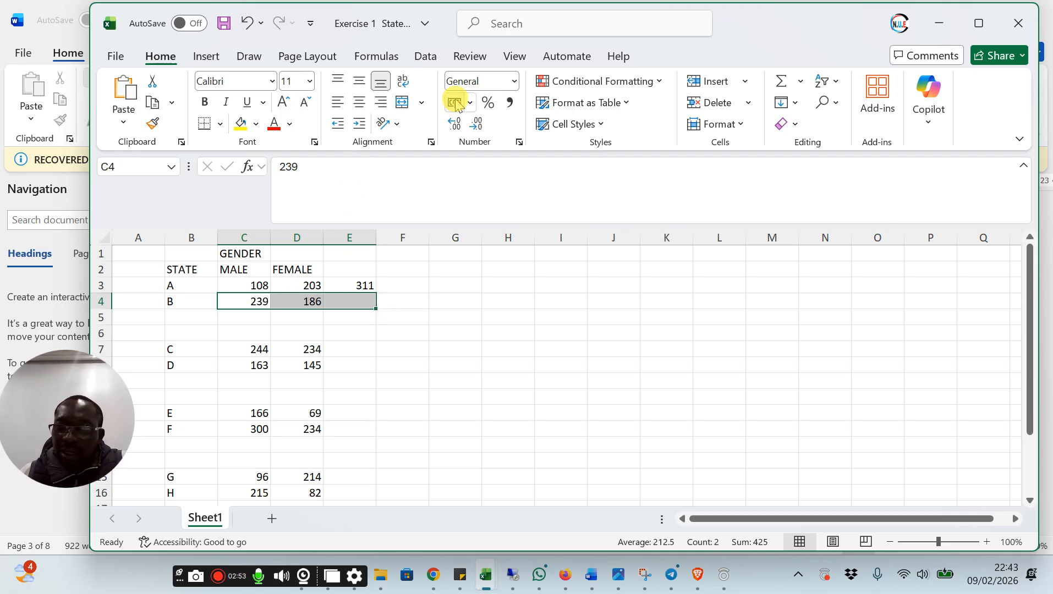
left_click(782, 88)
left_click(519, 323)
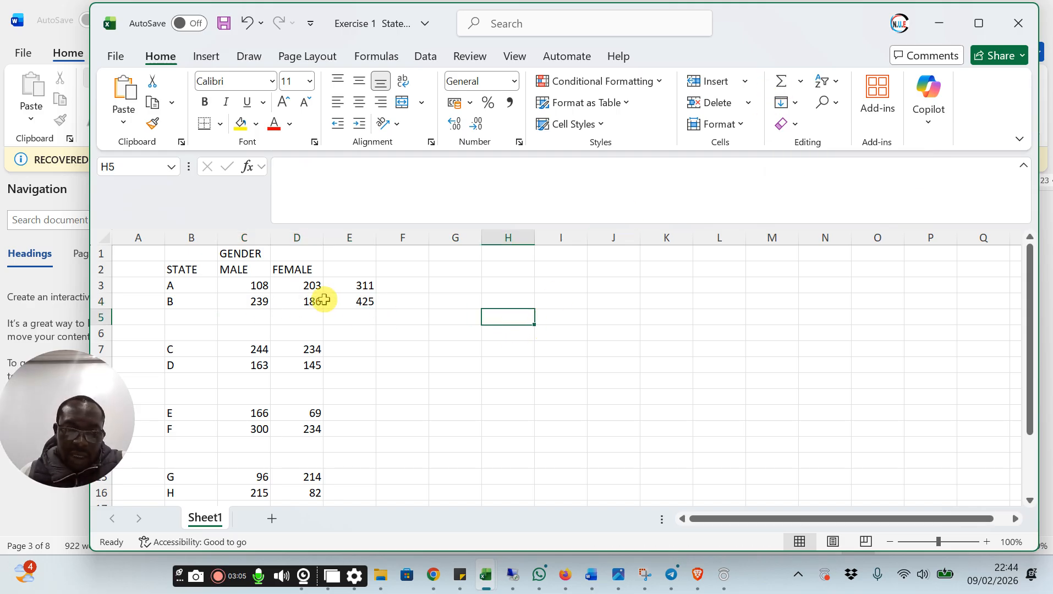
Compare the formulas behind the state A and state B totals in cells E3 and E4
left_click(354, 304)
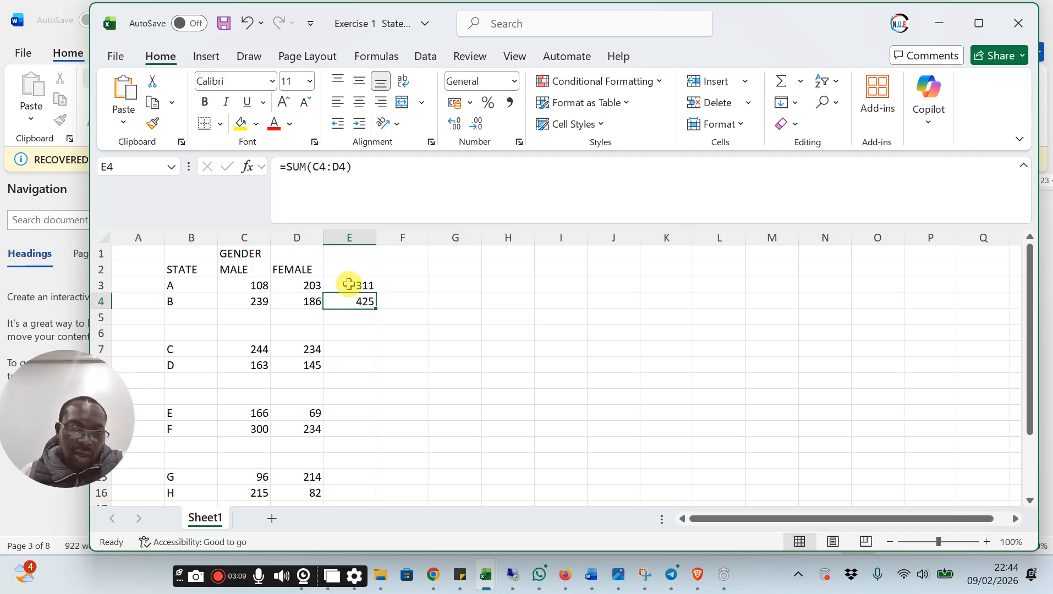
left_click(348, 285)
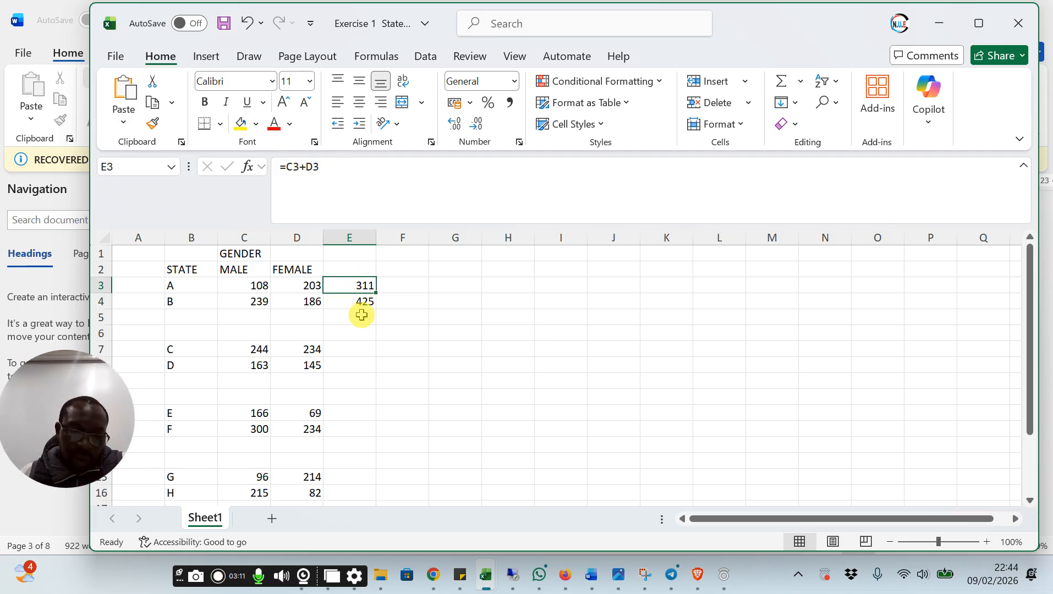
left_click(353, 304)
left_click(354, 304)
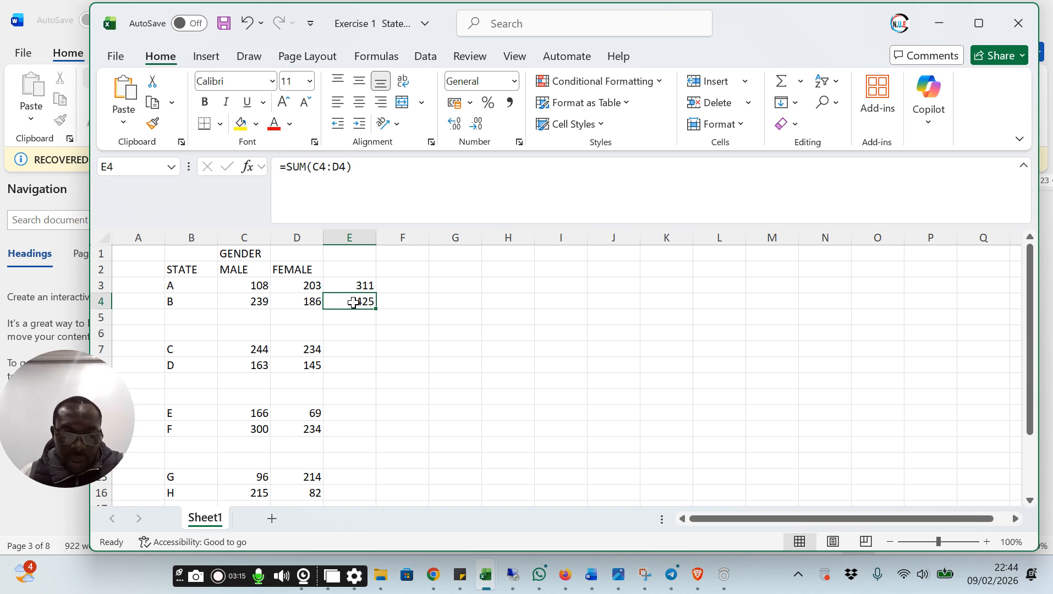
Fill the SUM formula from cell E4 down column E to state J in row 20
left_click(354, 303)
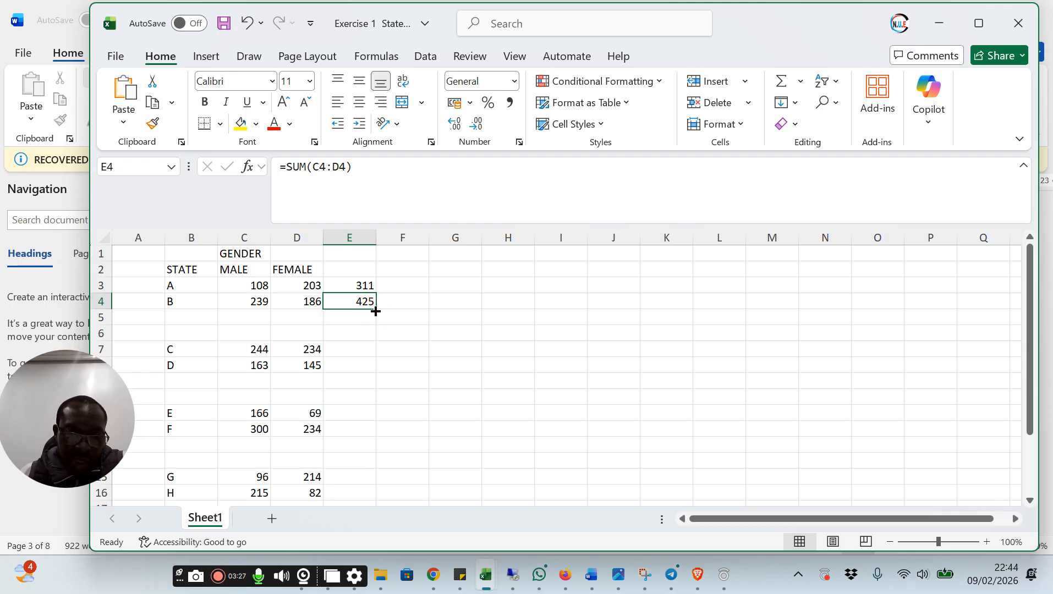
left_click_drag(376, 310, 376, 310)
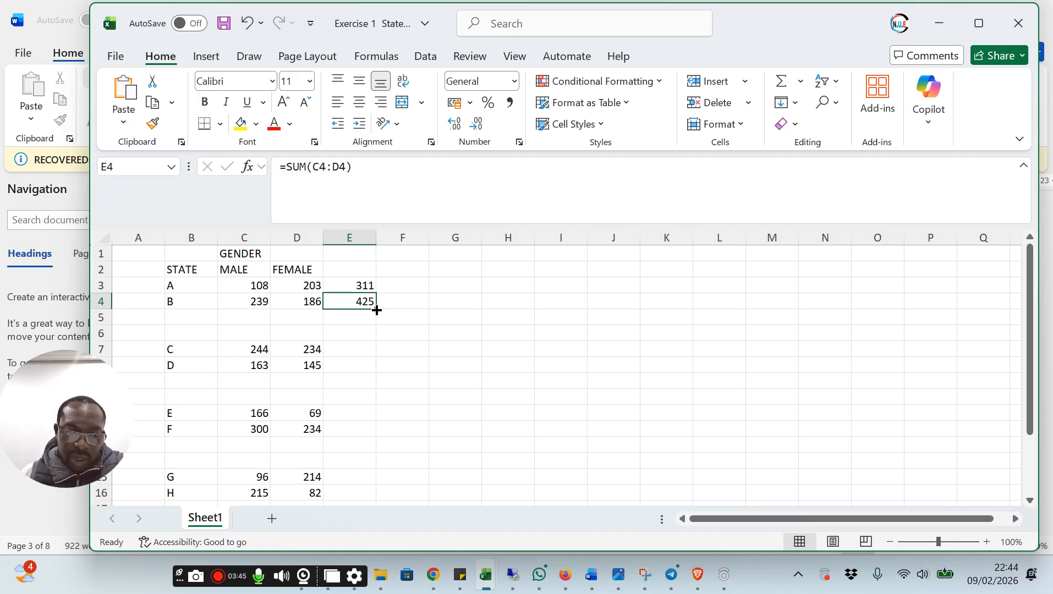
left_click_drag(377, 310, 362, 392)
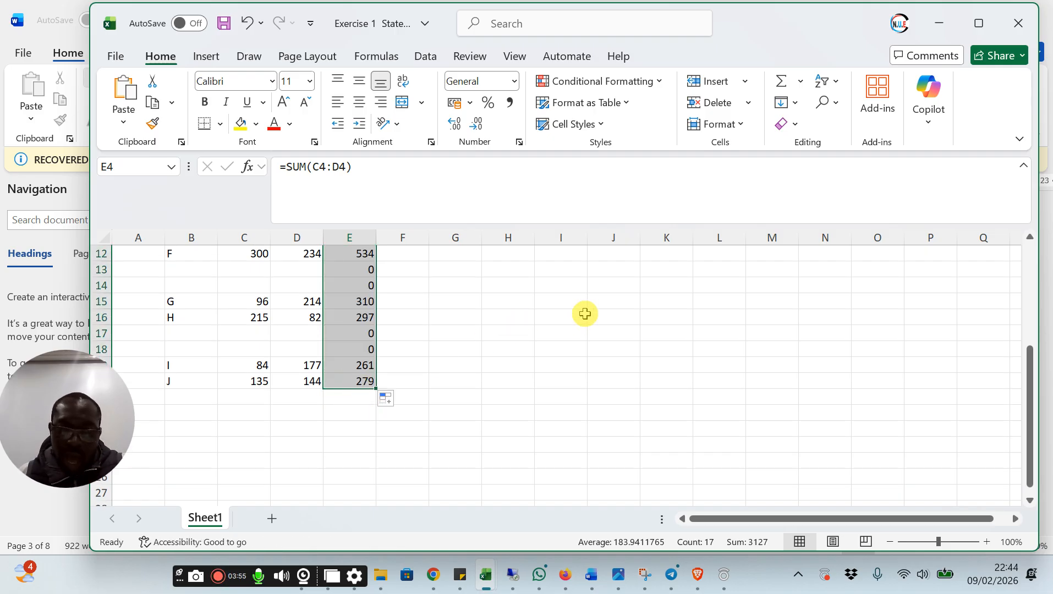
scroll(585, 314, "up", 2)
scroll(584, 313, "up", 1)
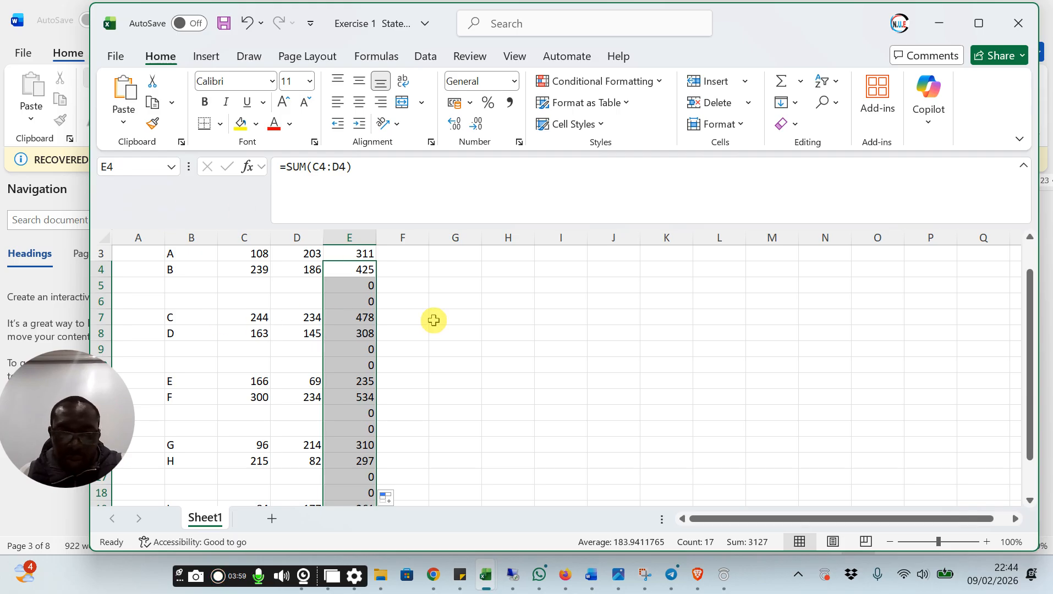
Examine the filled formulas in E5 and E6 and the source cells in columns C and D of those rows
left_click(362, 286)
left_click(350, 304)
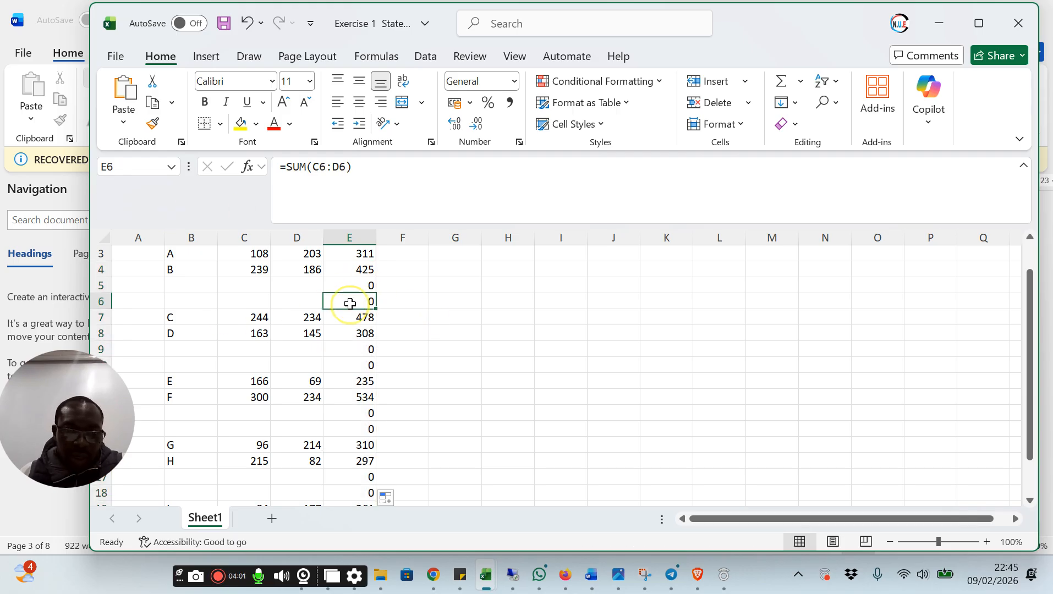
left_click(355, 284)
left_click(351, 302)
left_click(355, 284)
left_click(353, 304)
left_click(258, 286)
left_click(257, 301)
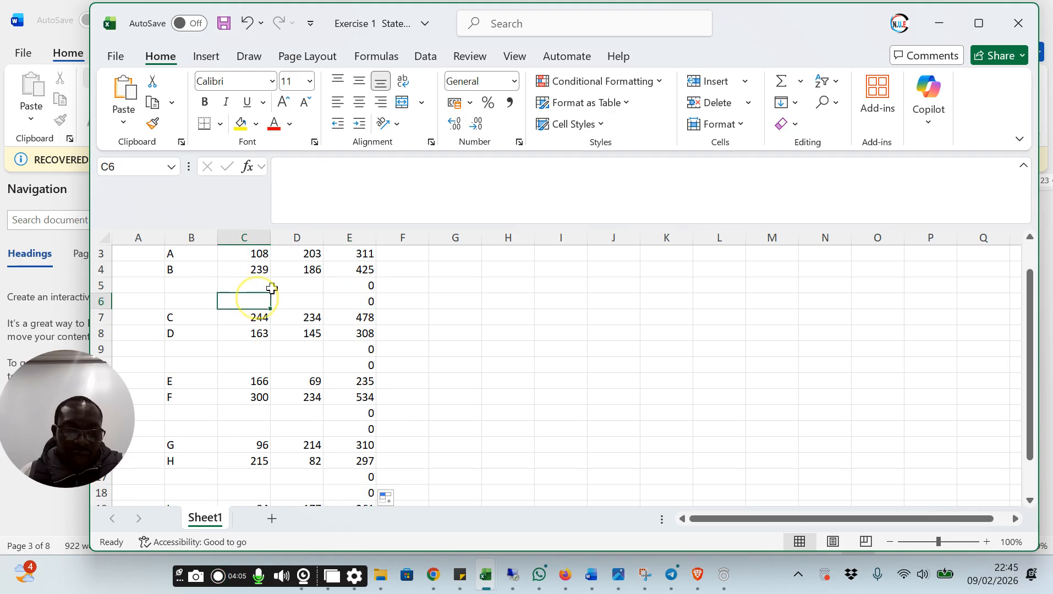
left_click(290, 284)
left_click(295, 304)
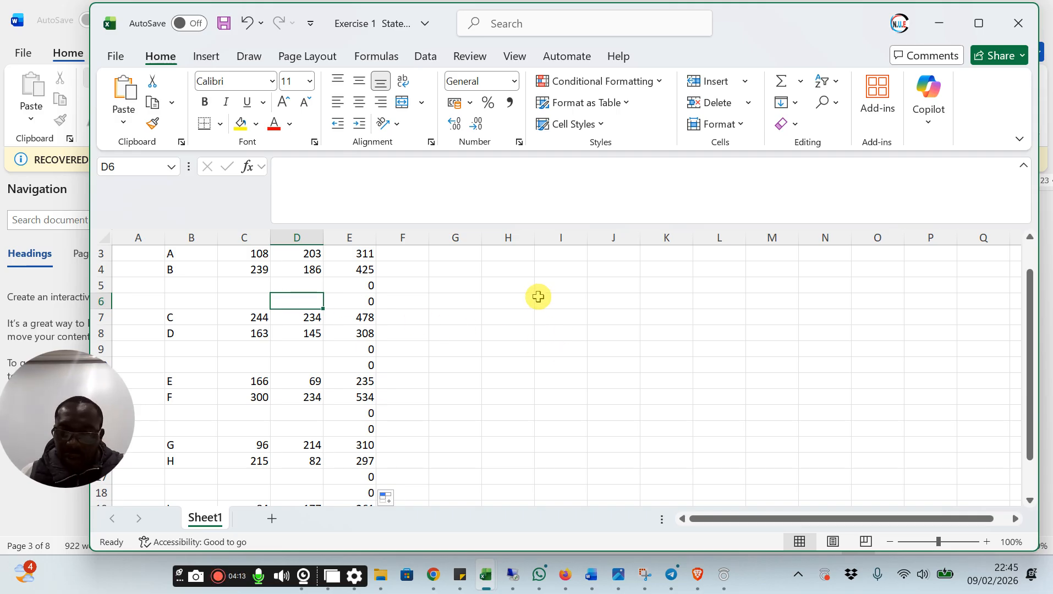
Enter the heading Sum in cell E2 above the state totals
scroll(385, 306, "up", 1)
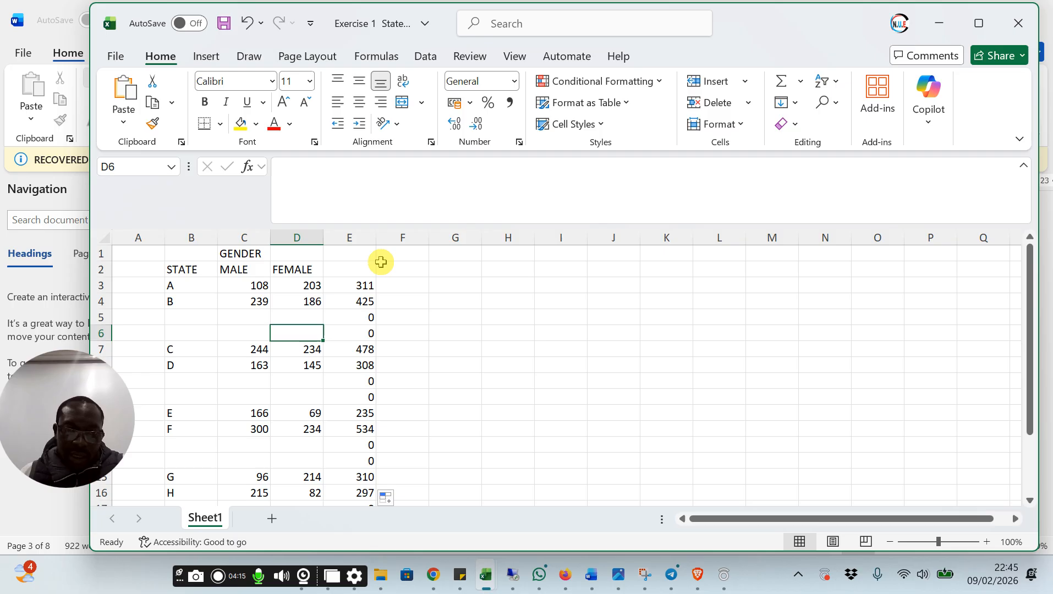
left_click(350, 271)
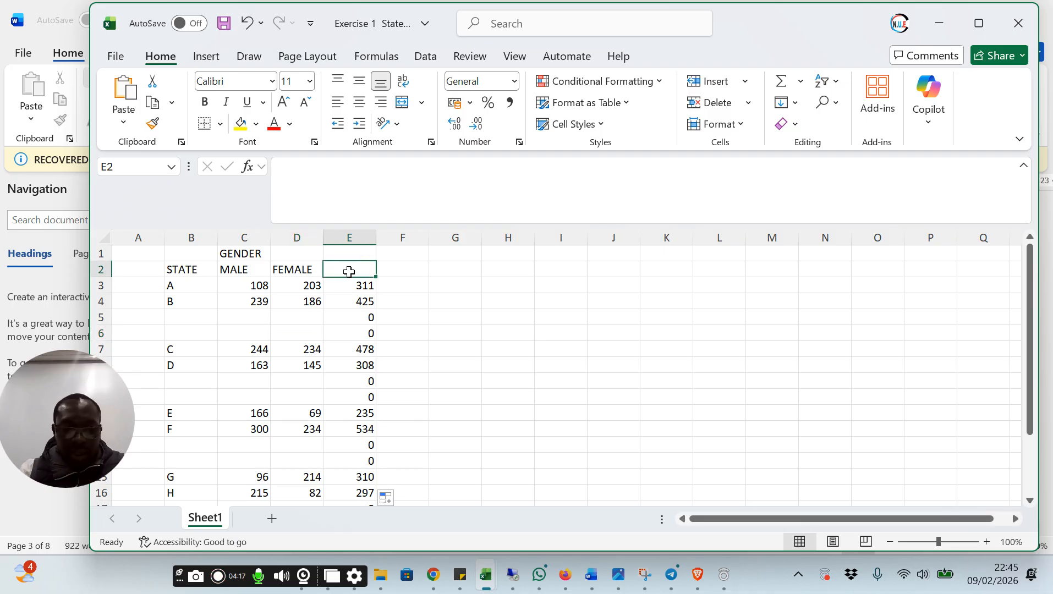
type("Sum")
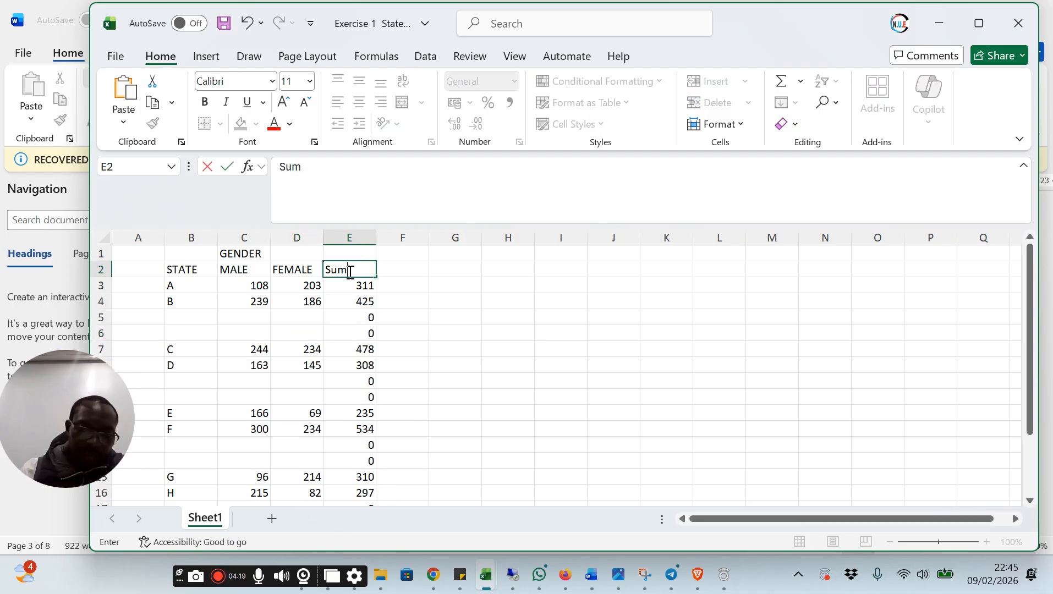
key("Return")
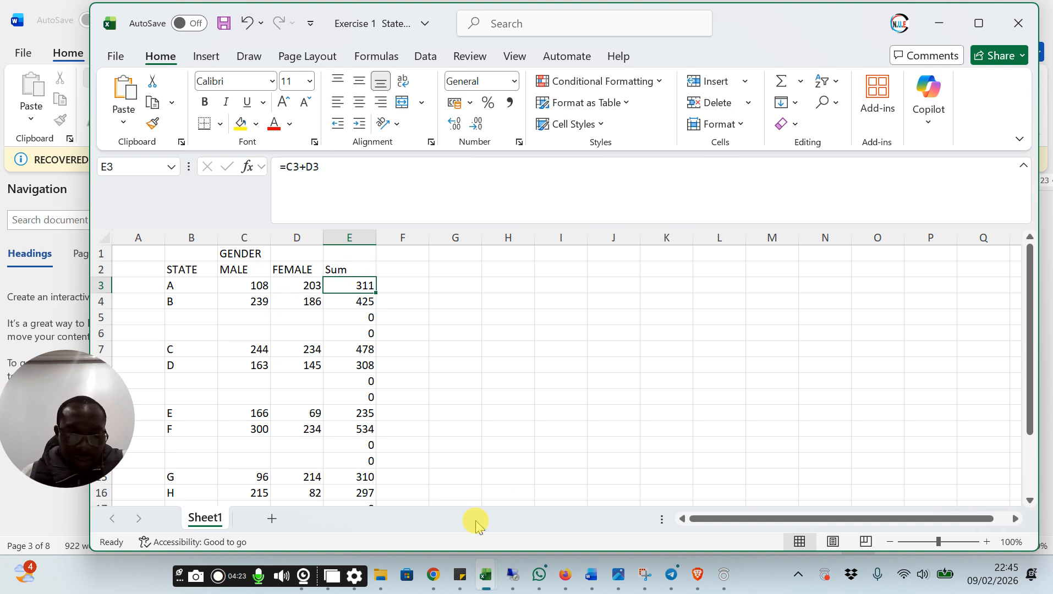
Check the Exercise 1 instructions in the Word agenda document and return to the Exercise 1 workbook in Excel
mouse_move(591, 573)
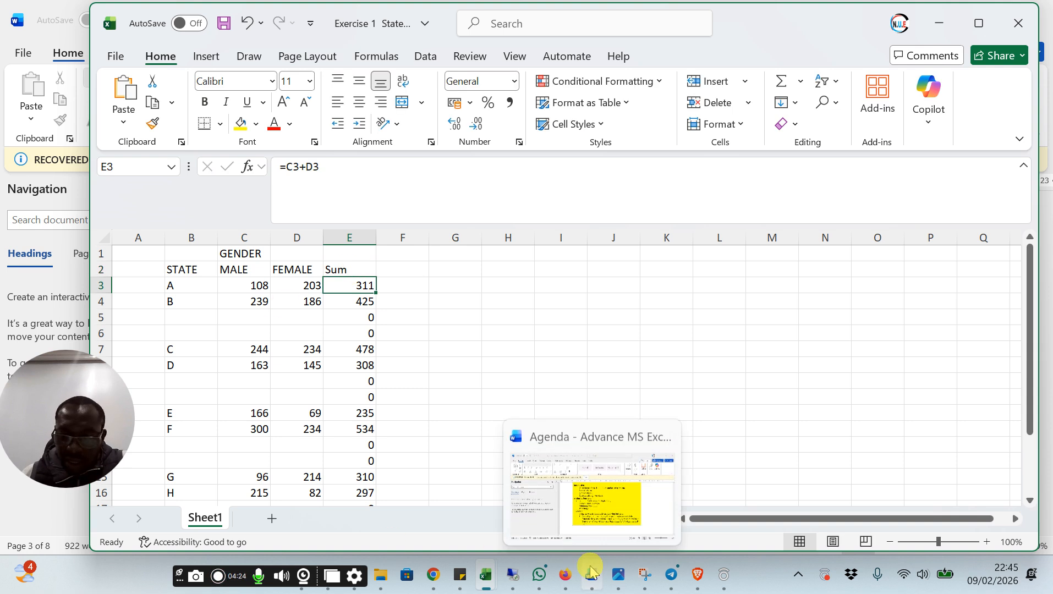
left_click(613, 512)
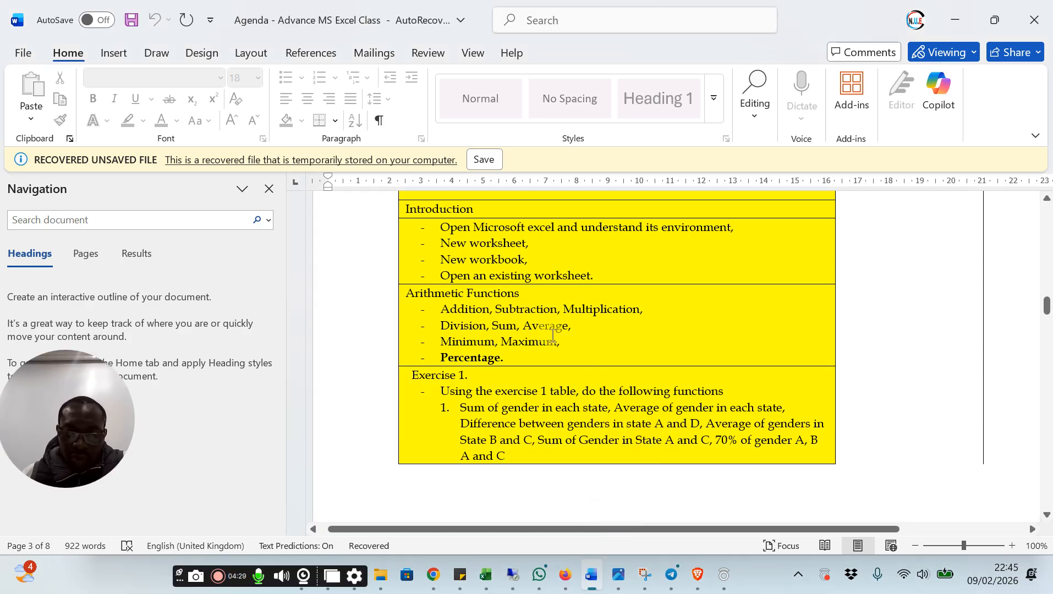
scroll(557, 366, "down", 1)
scroll(557, 366, "down", 2)
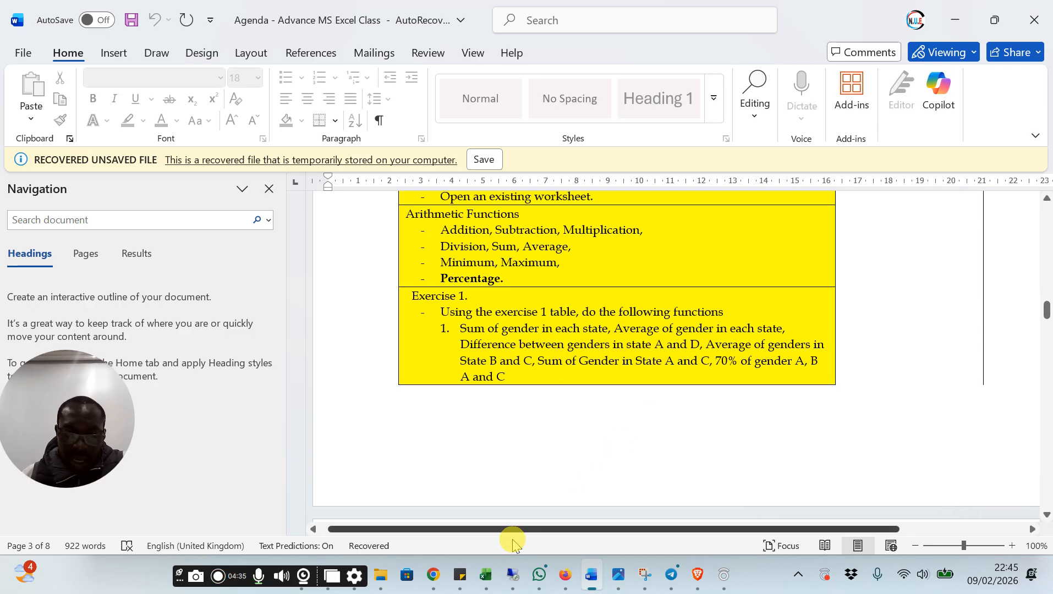
mouse_move(486, 578)
left_click(527, 517)
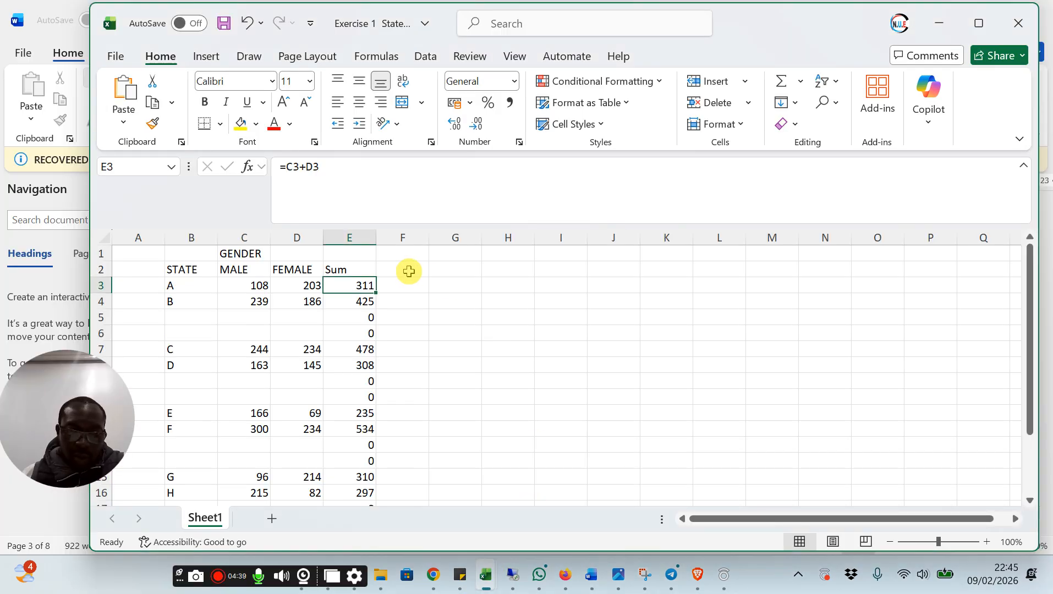
Enter the heading AVG in cell F2, beside the Sum heading
left_click(411, 269)
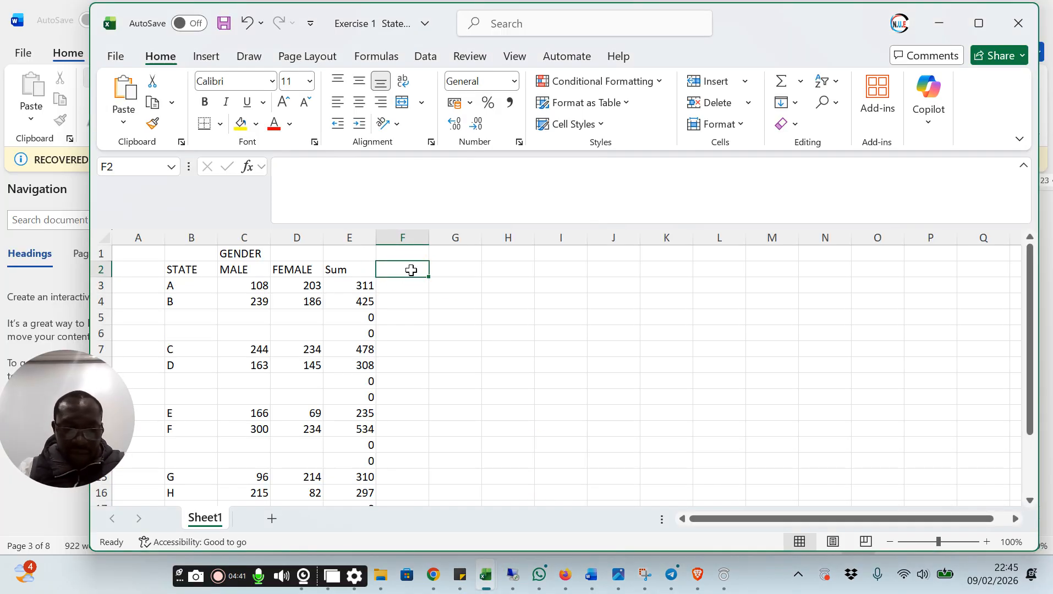
type("AVG")
key("Return")
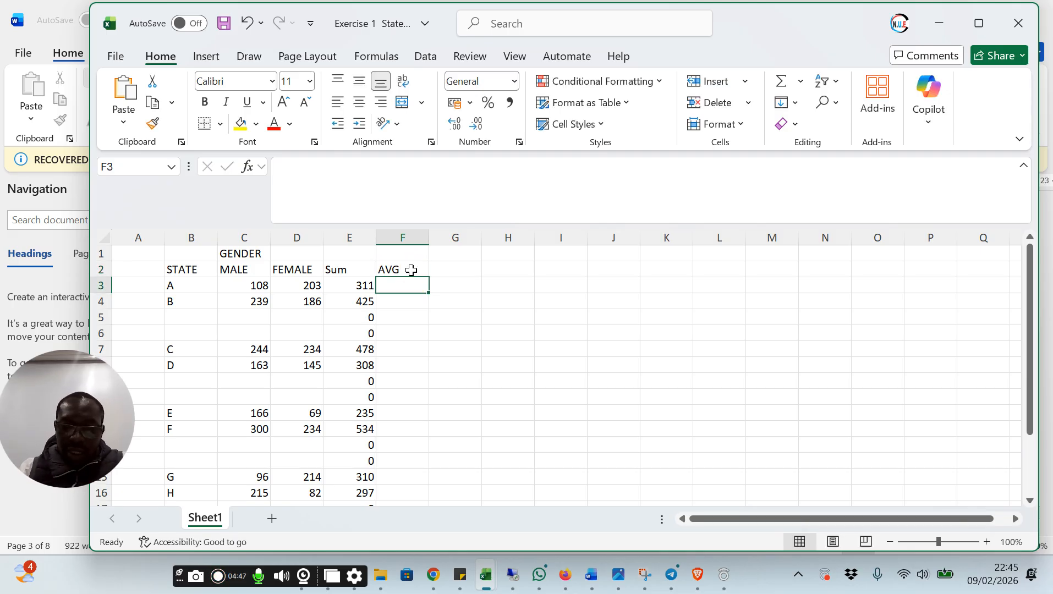
Calculate the average of state A's male and female figures in cell F3 with =AVERAGE(C3:D3)
type("=")
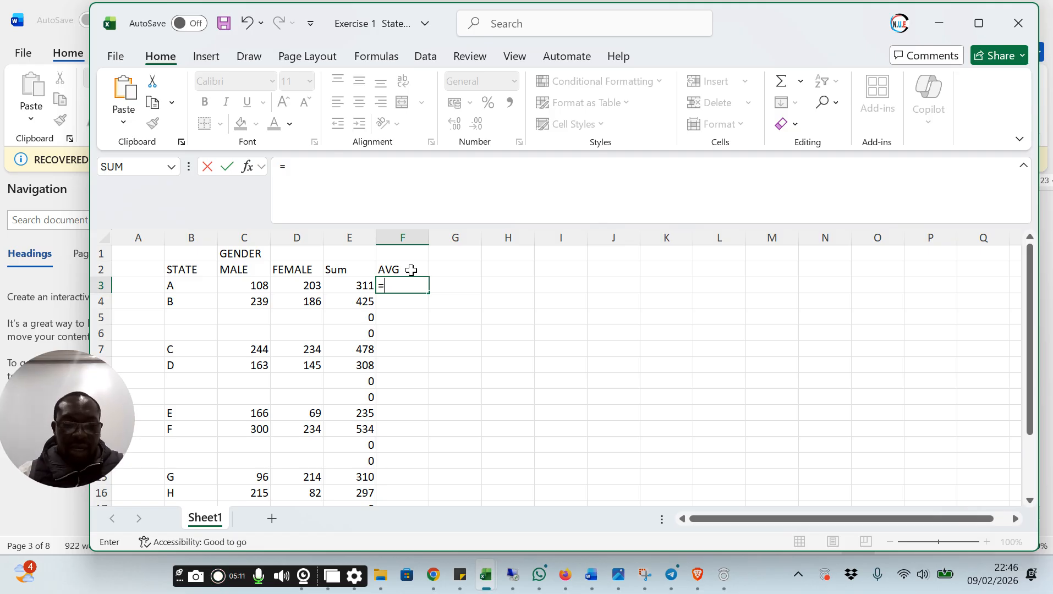
type("ave")
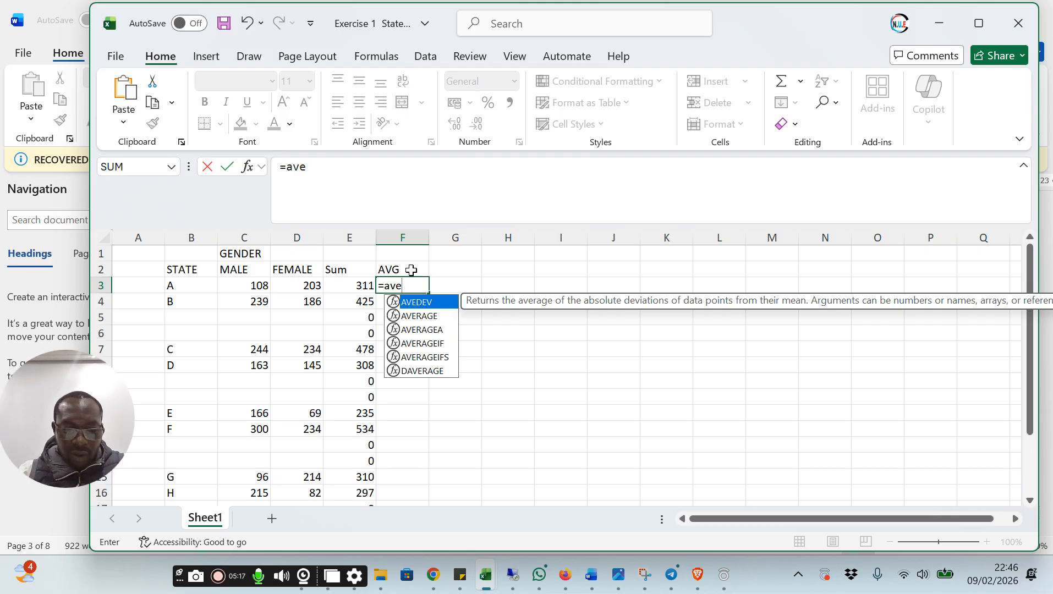
type("r")
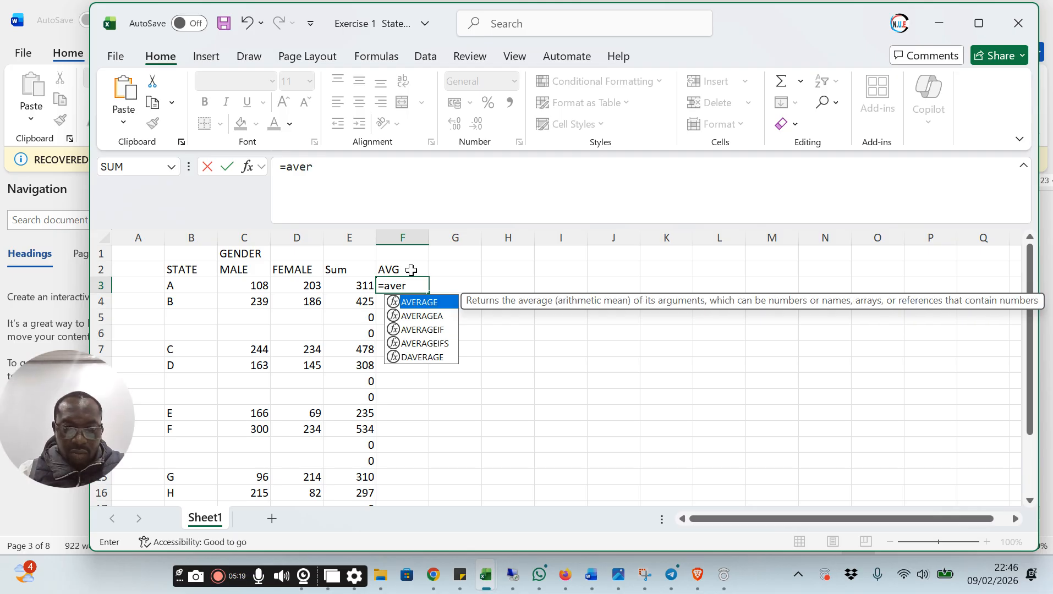
type("age")
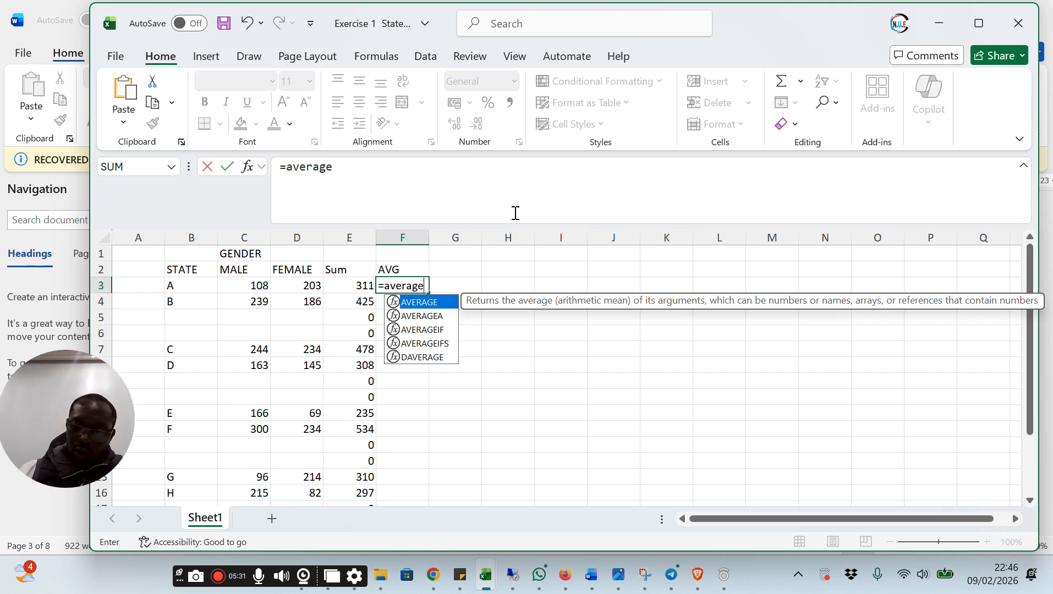
type("(")
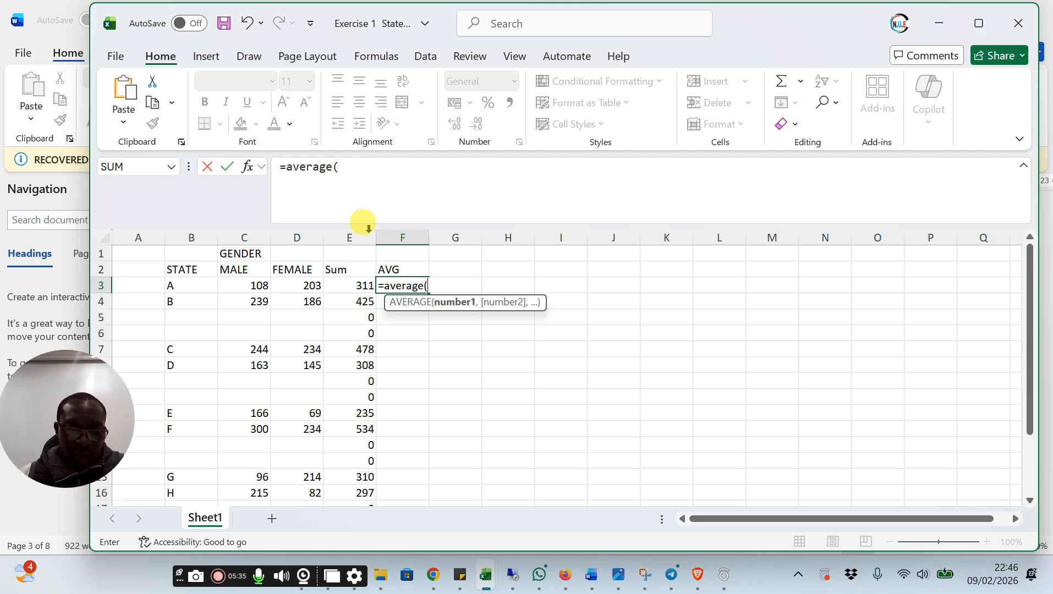
left_click(258, 285)
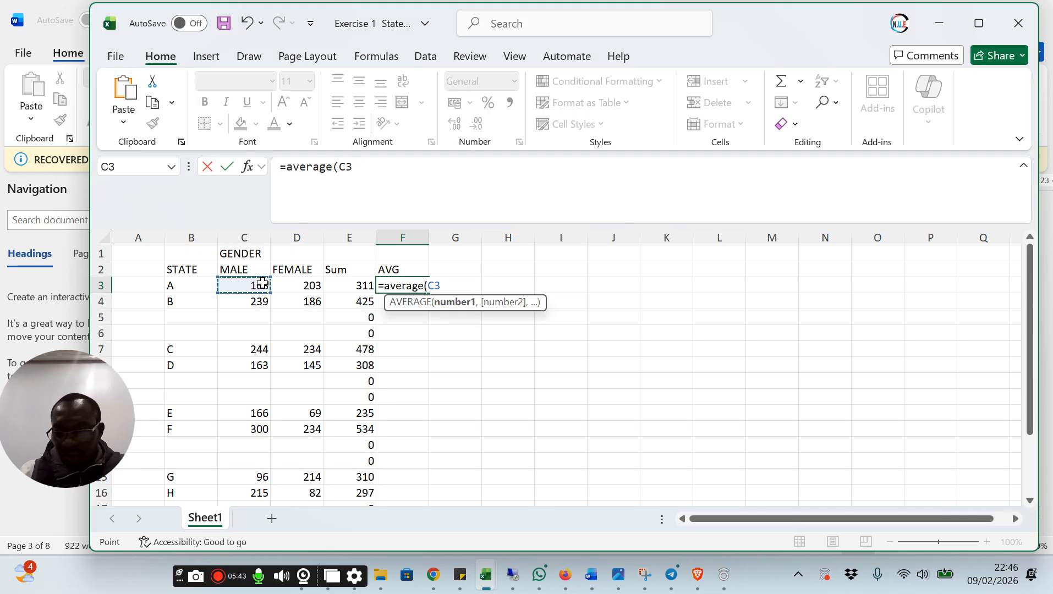
key("F8")
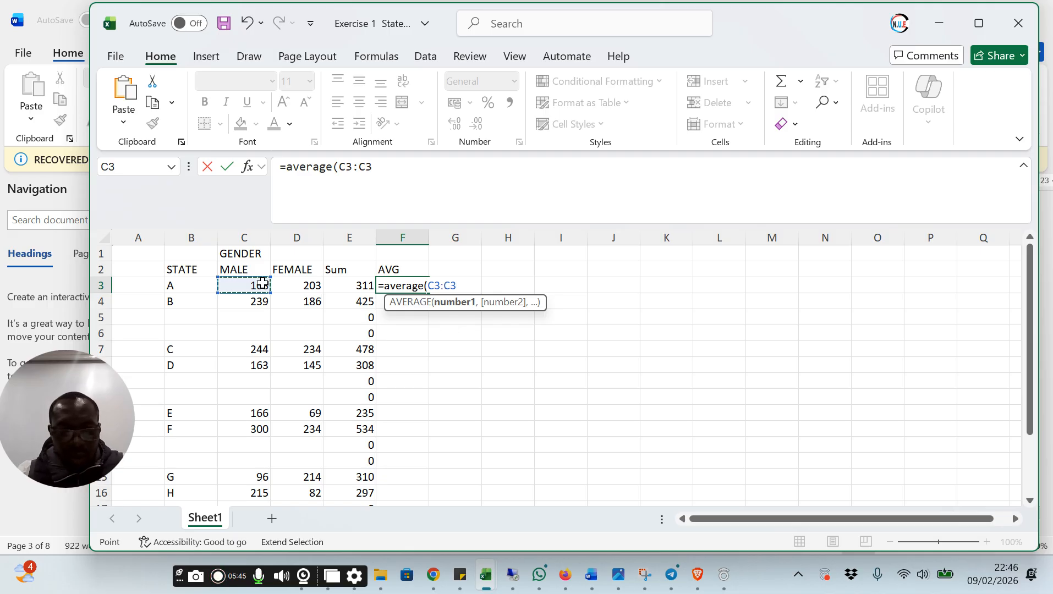
left_click(299, 286)
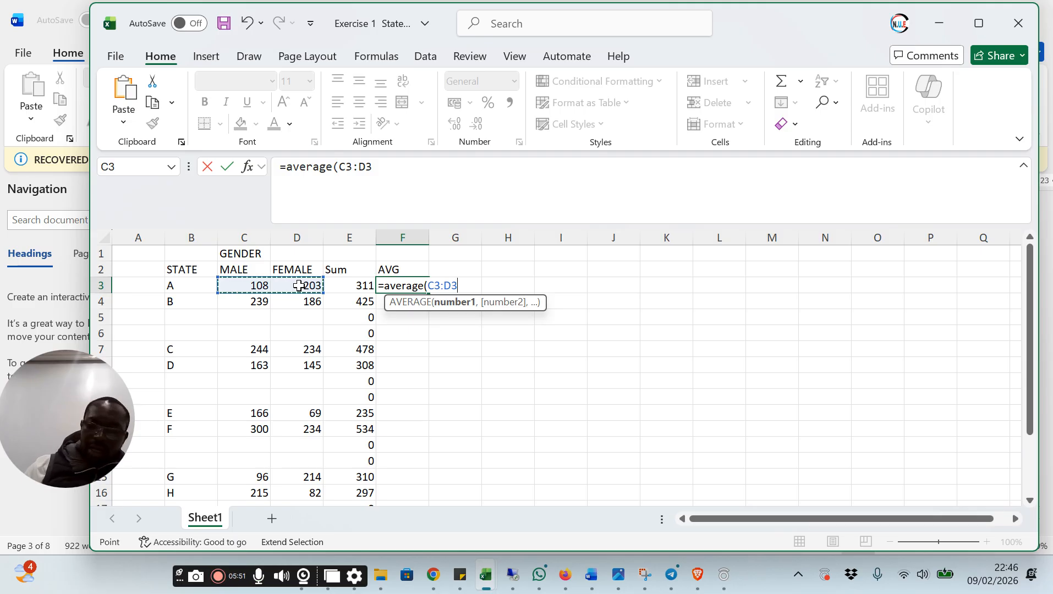
type(")")
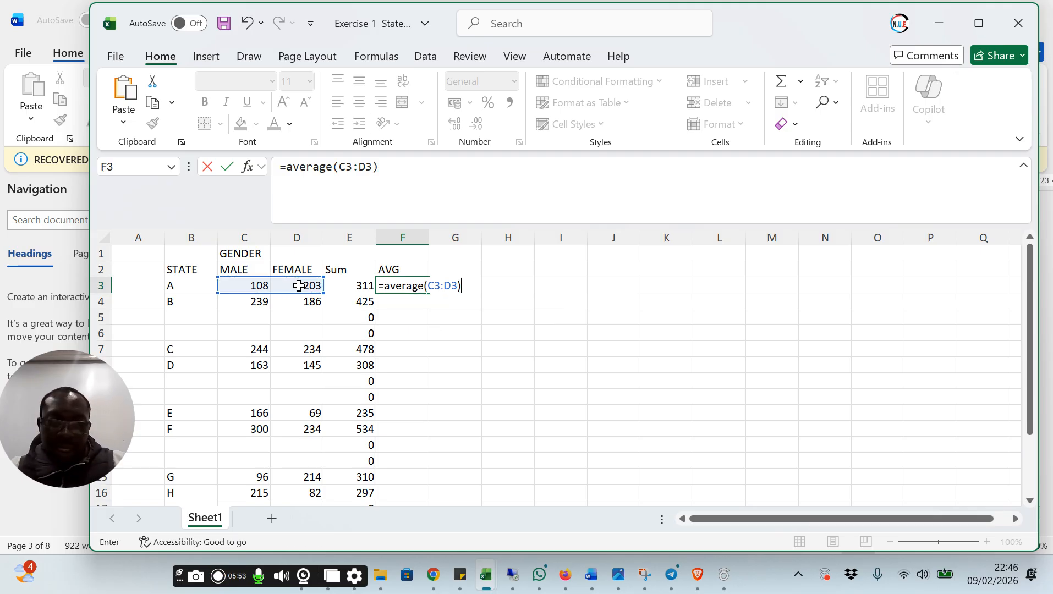
key("Return")
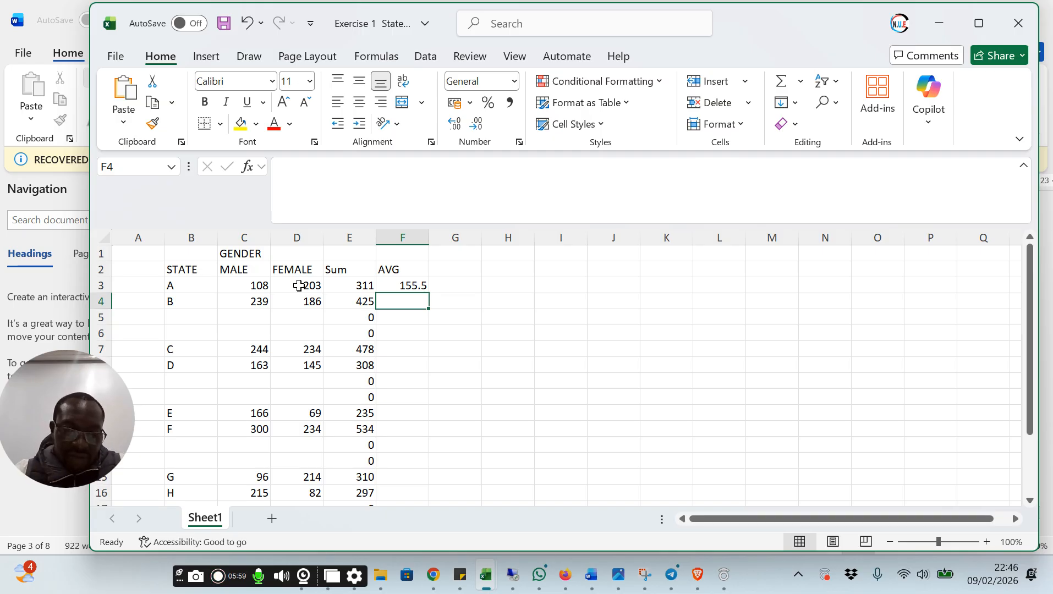
Fill the AVERAGE formula from cell F3 down column F to state J in row 20
left_click(398, 283)
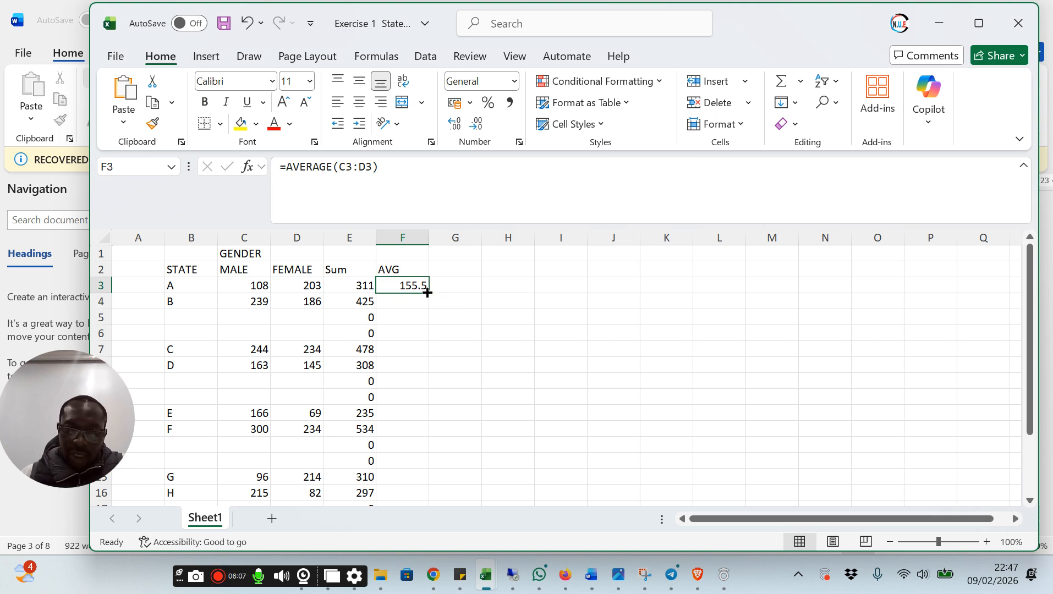
left_click_drag(427, 292, 412, 477)
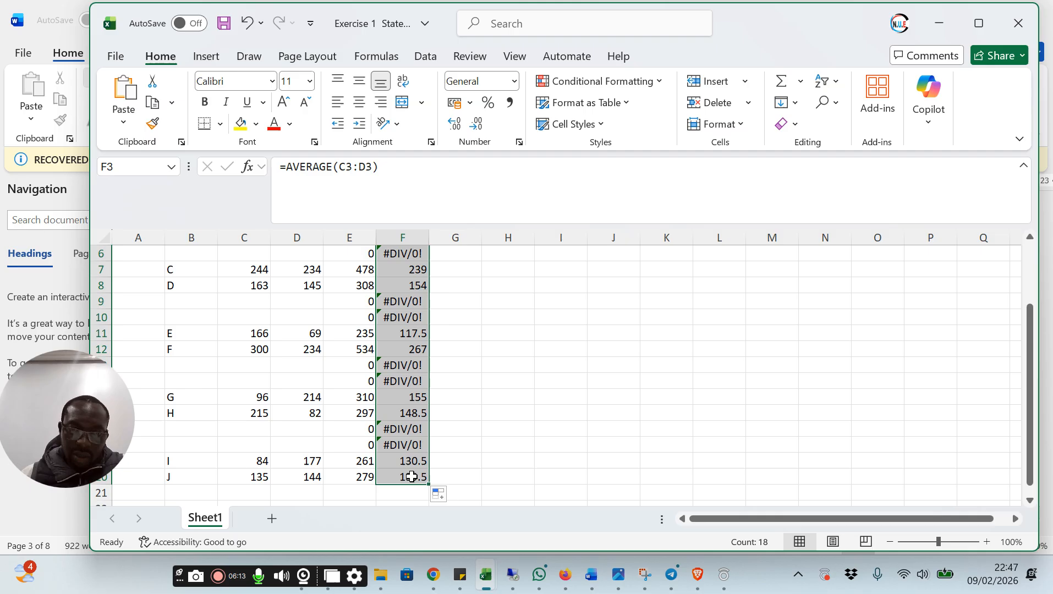
scroll(567, 350, "up", 2)
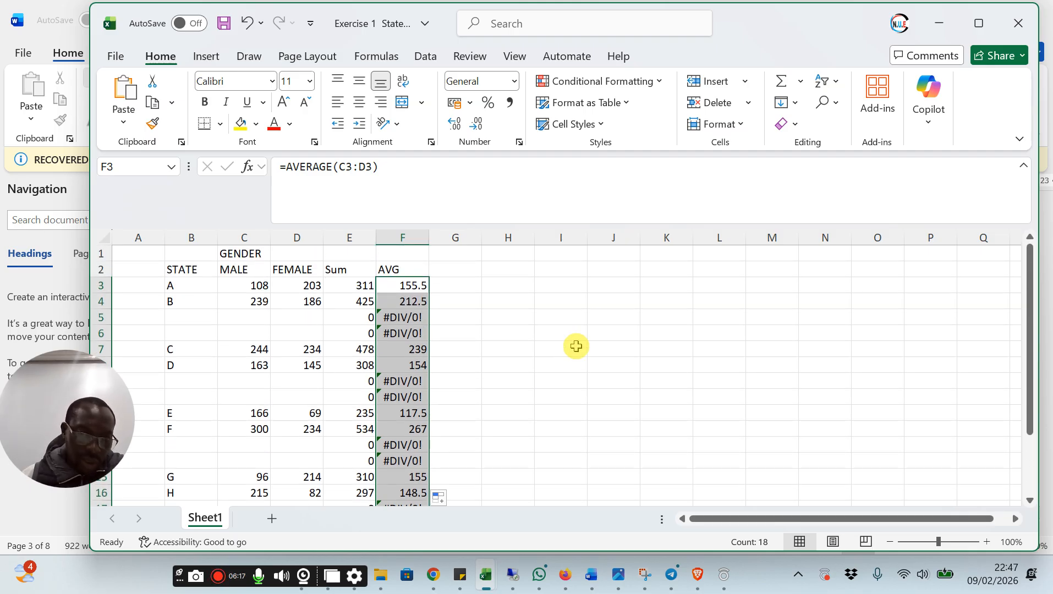
Clear the Sum and AVG formulas from the blank separator rows 5–6, 9–10, 13–14 and 17–18
left_click(392, 318)
left_click_drag(307, 323, 432, 340)
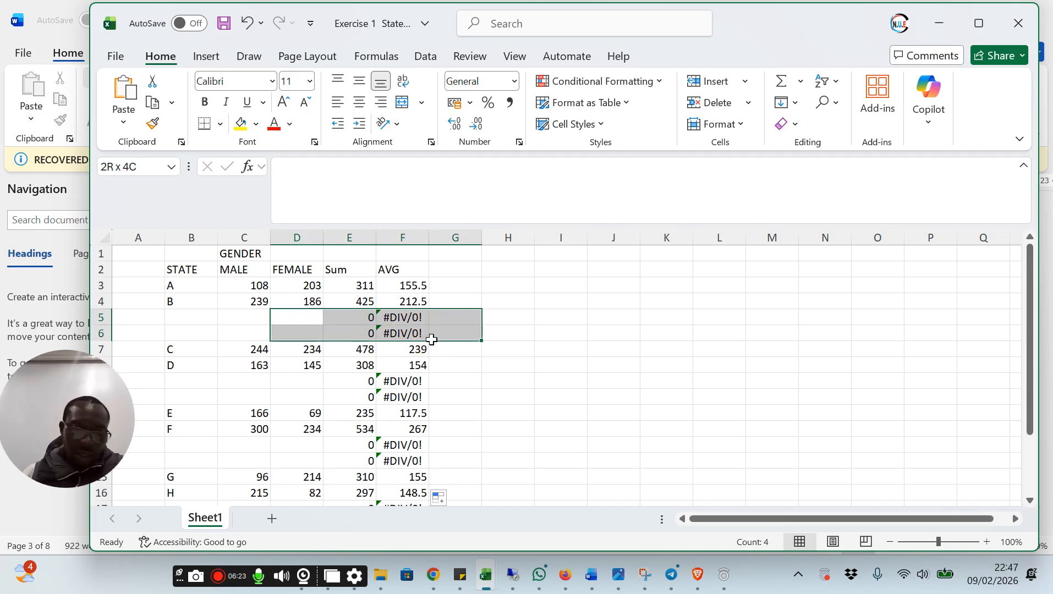
left_click_drag(431, 339, 431, 333)
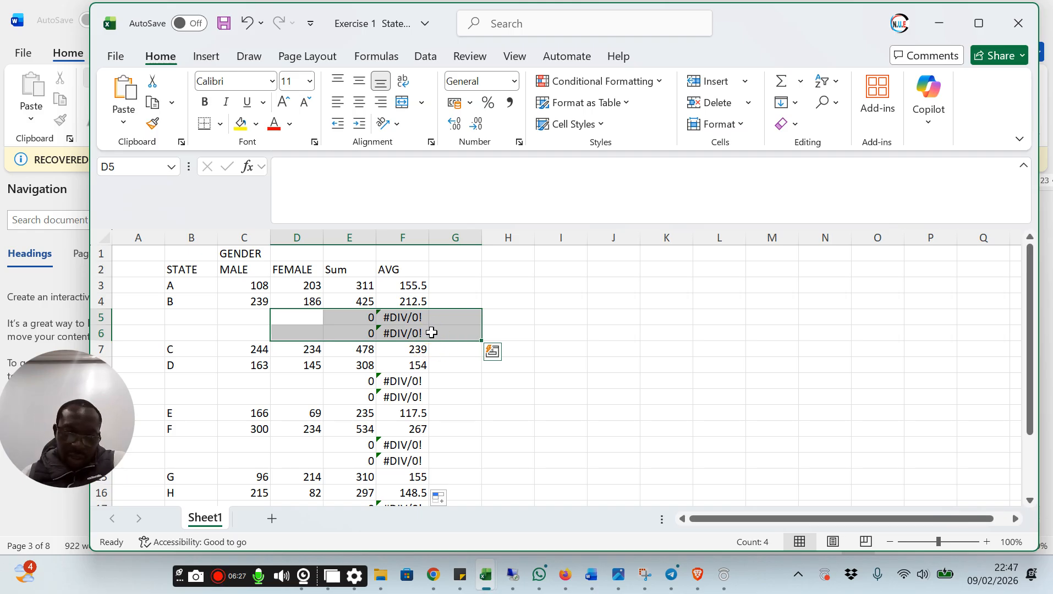
key("Delete")
left_click_drag(337, 385, 415, 396)
key("Delete")
left_click_drag(355, 448, 412, 464)
key("Delete")
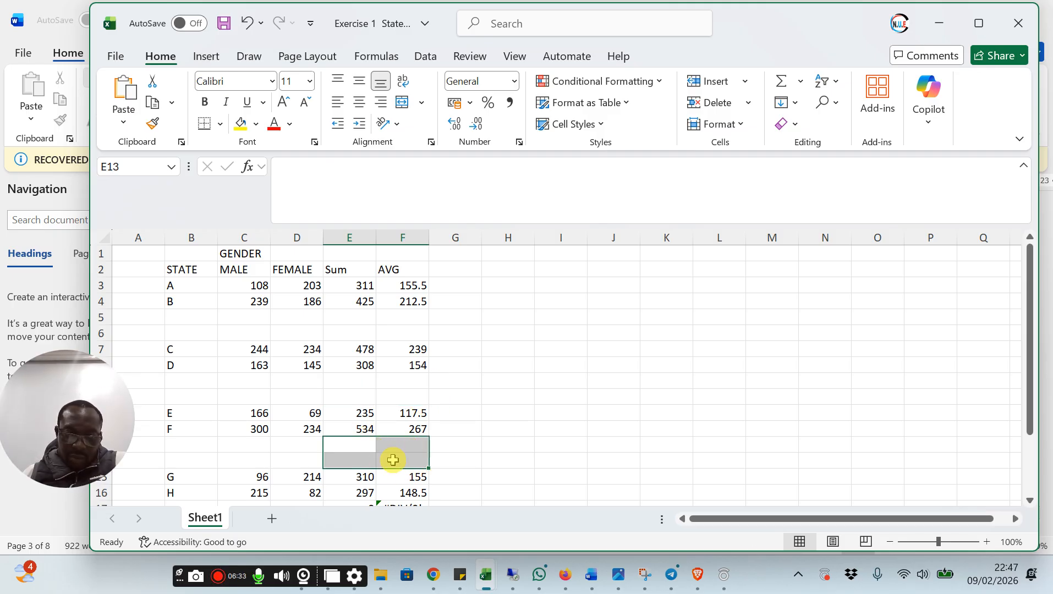
scroll(393, 460, "down", 2)
left_click_drag(363, 415, 413, 428)
key("Delete")
left_click(530, 334)
scroll(530, 334, "up", 2)
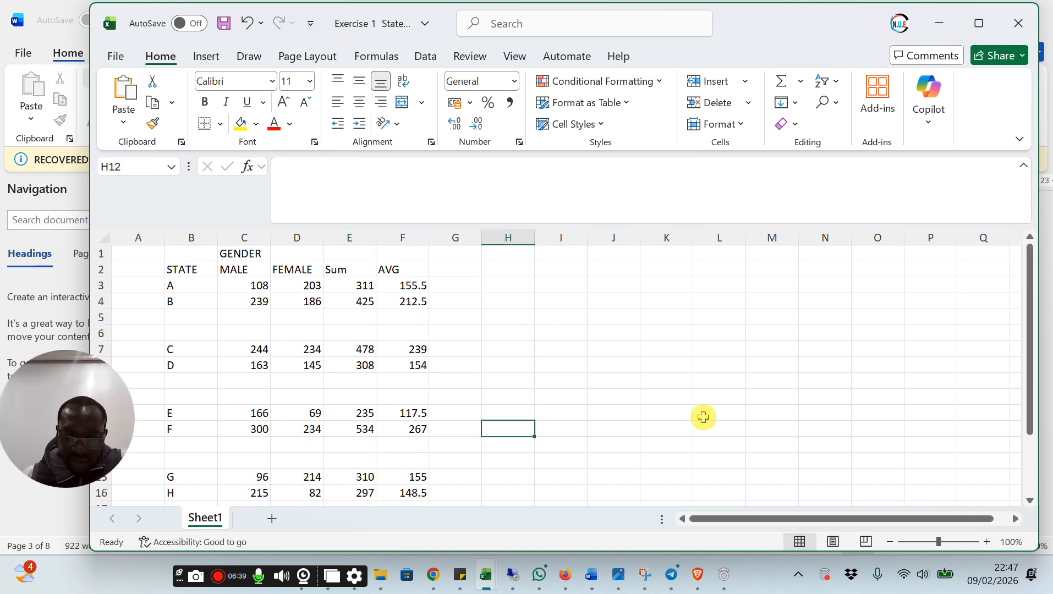
Read the next Exercise 1 task in the Word agenda document and switch back to the Excel workbook
mouse_move(596, 576)
left_click(616, 517)
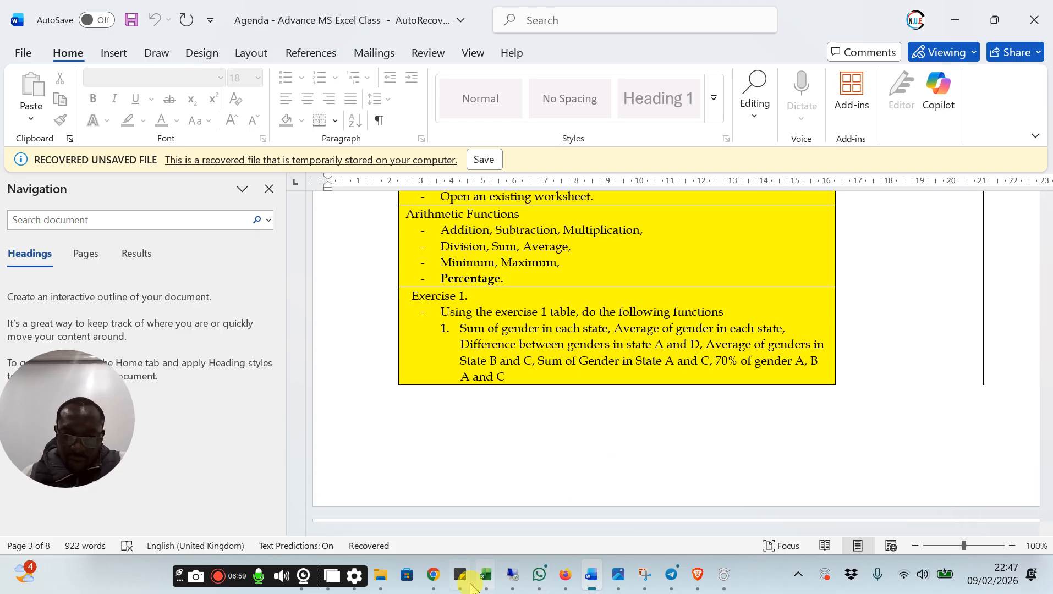
mouse_move(486, 578)
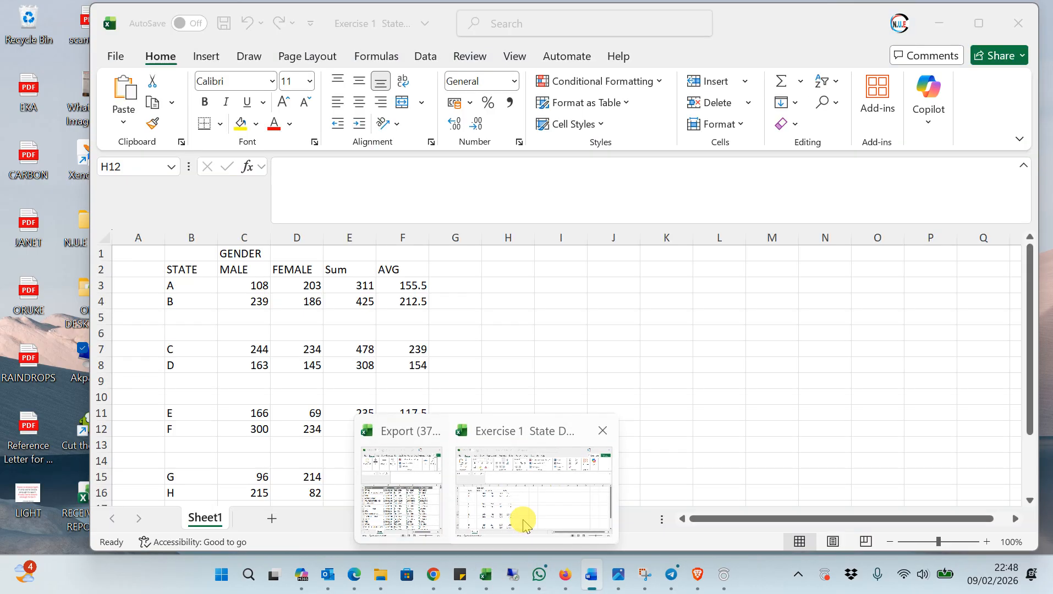
left_click(521, 519)
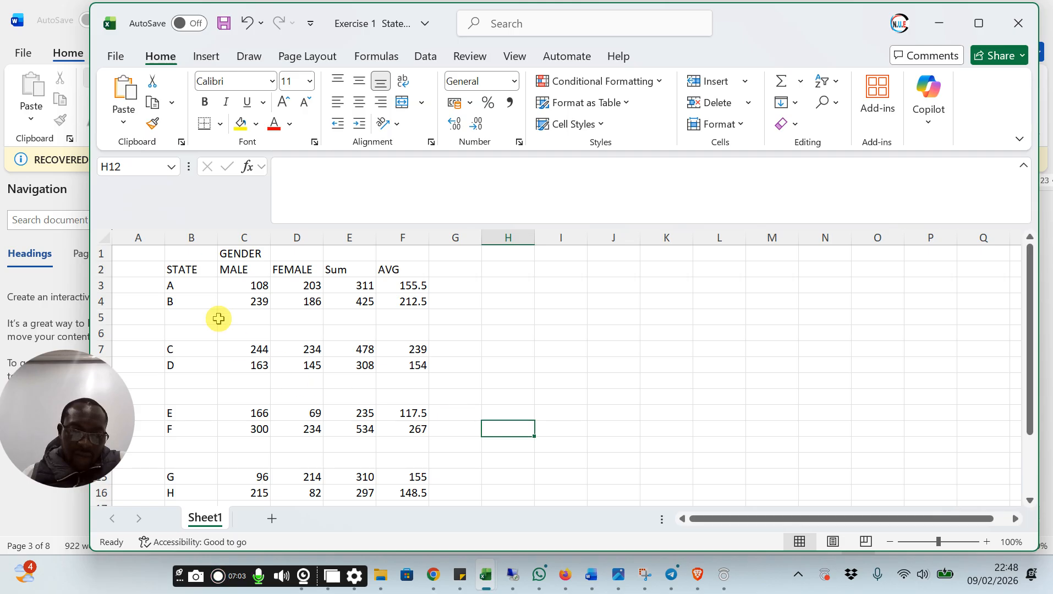
Compare the male figures of states A and D in cells C3 and C8
left_click(233, 285)
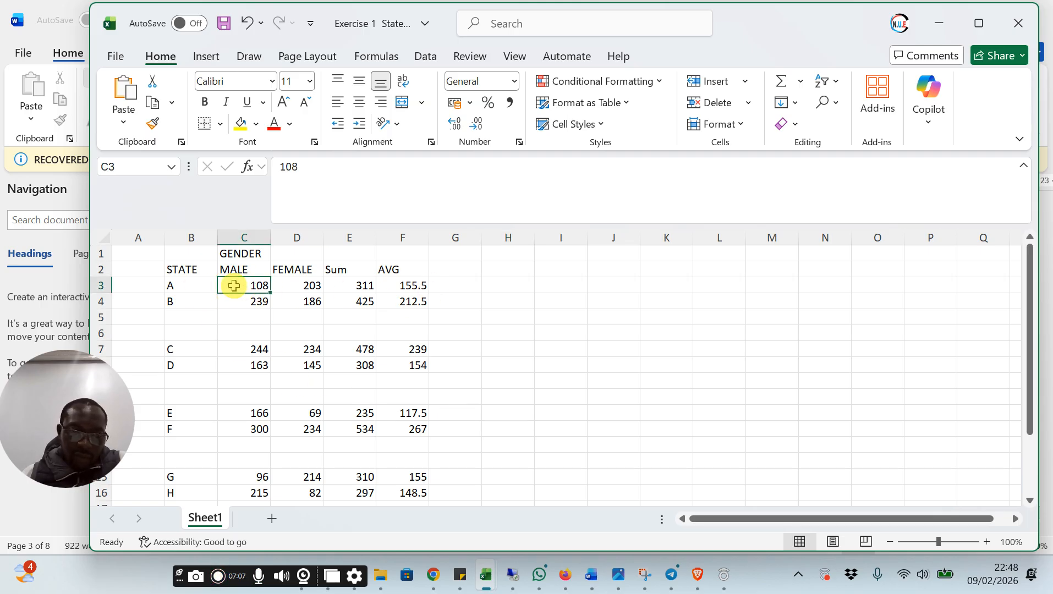
left_click(247, 366)
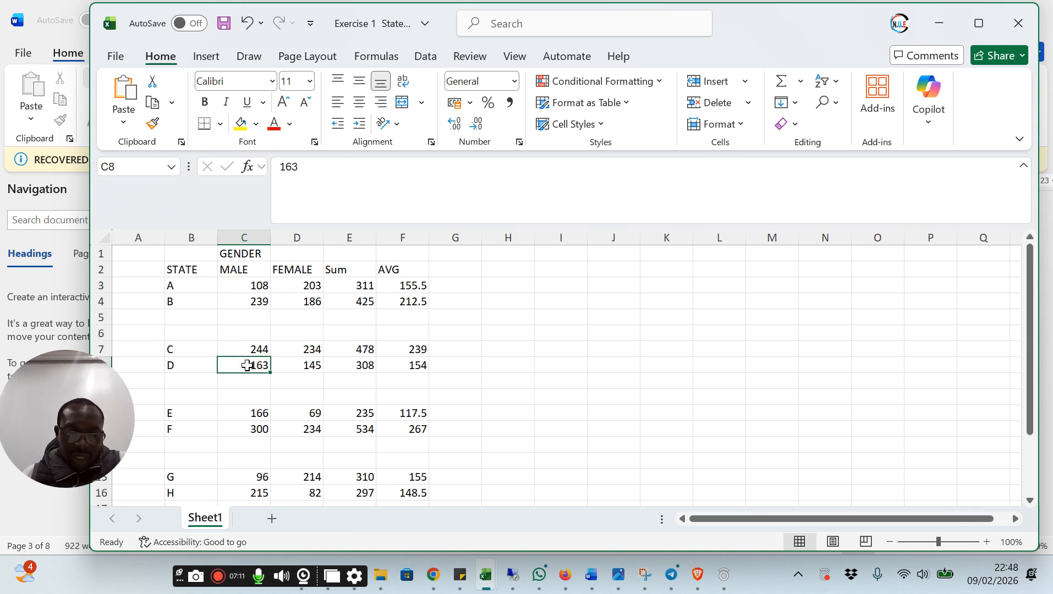
left_click(254, 285)
left_click(253, 365)
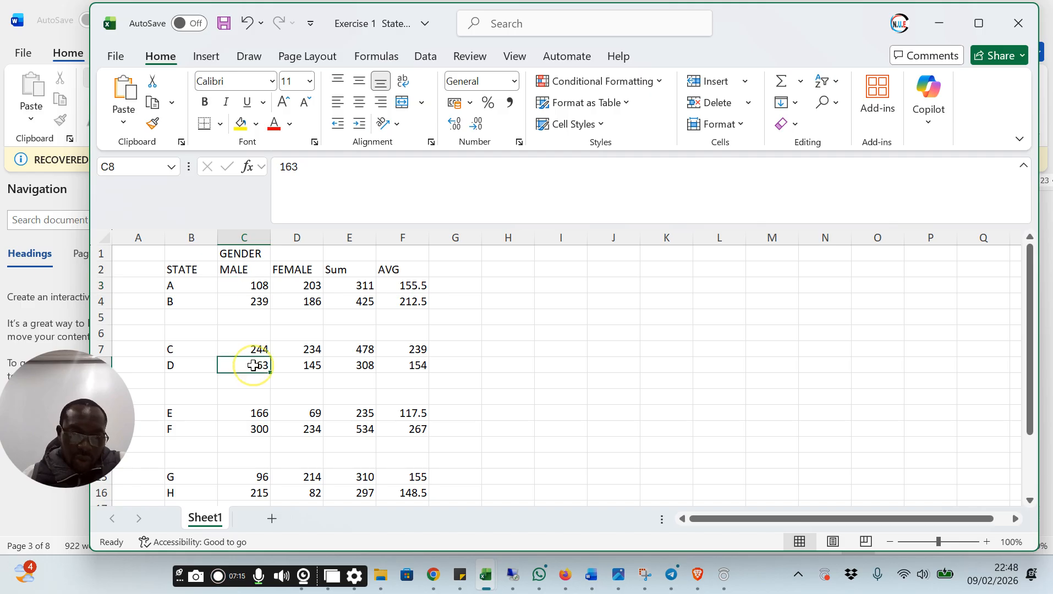
left_click(254, 285)
left_click(251, 366)
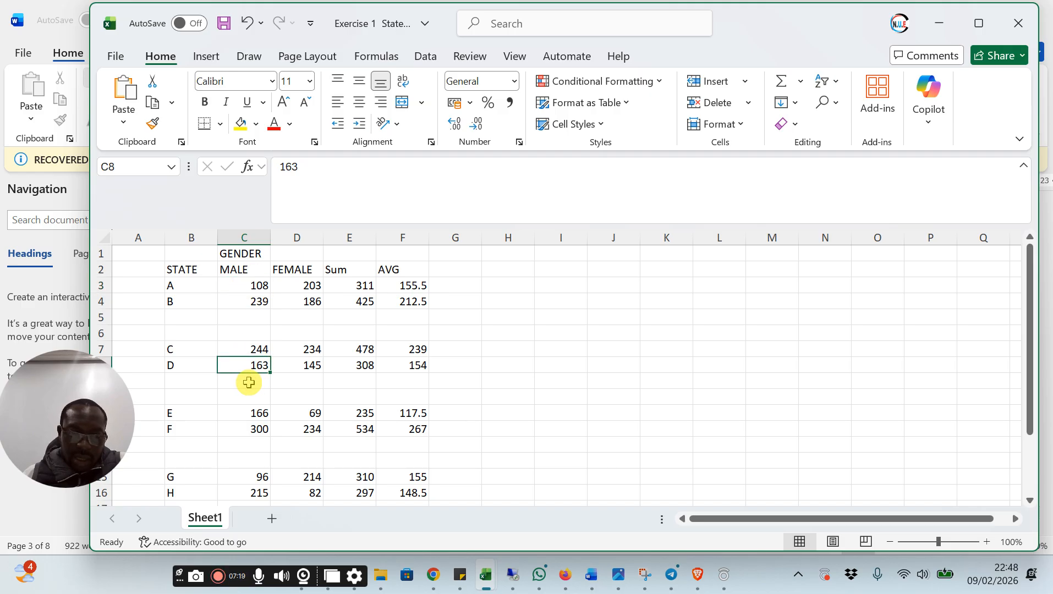
Calculate the male difference between states A and D in cell C9 with =C3-C8, and select the result
left_click(254, 380)
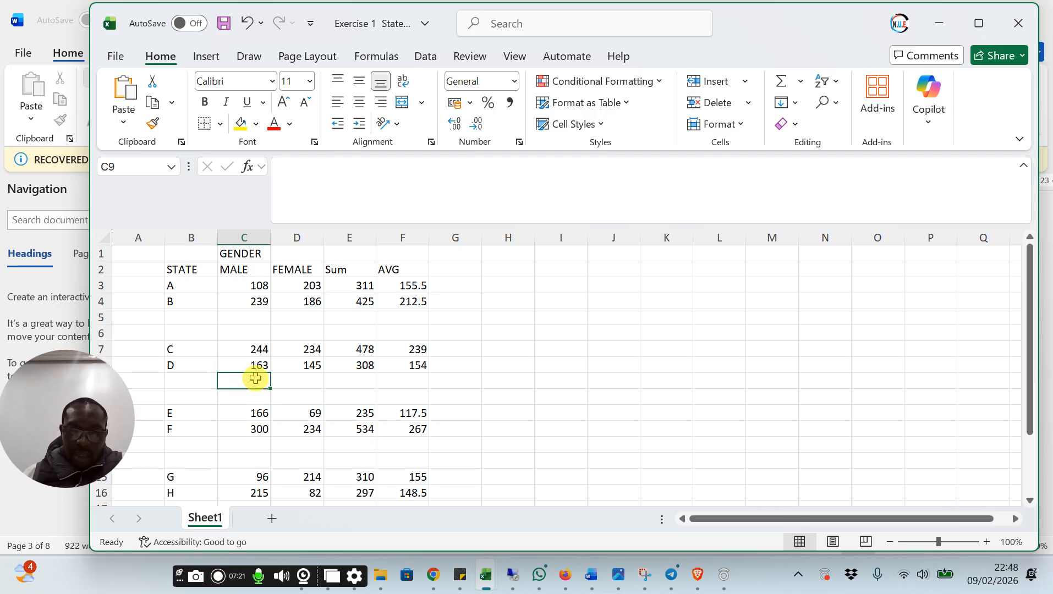
type("=")
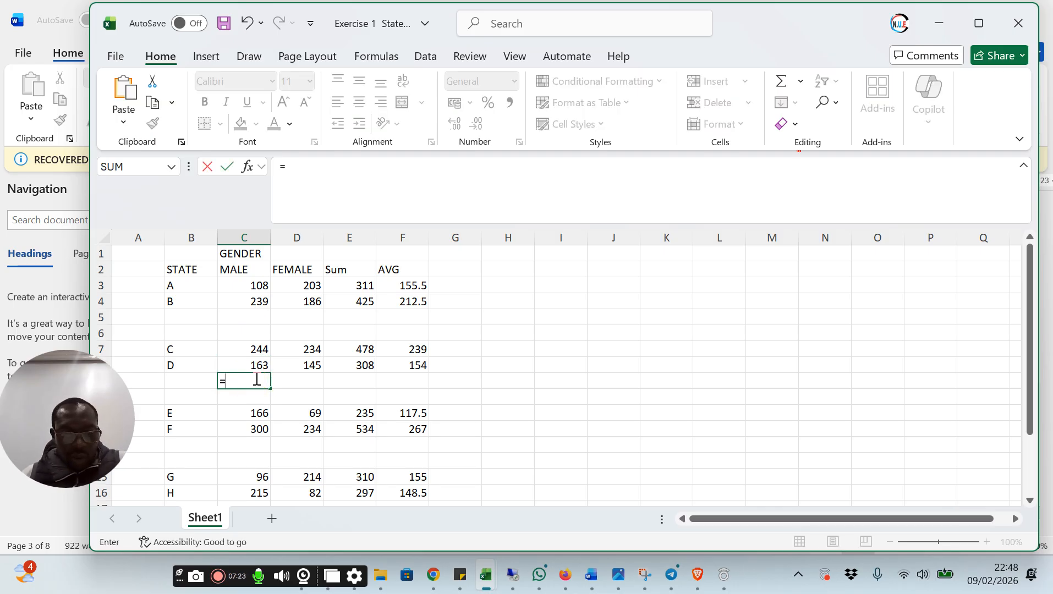
left_click(258, 279)
type("-")
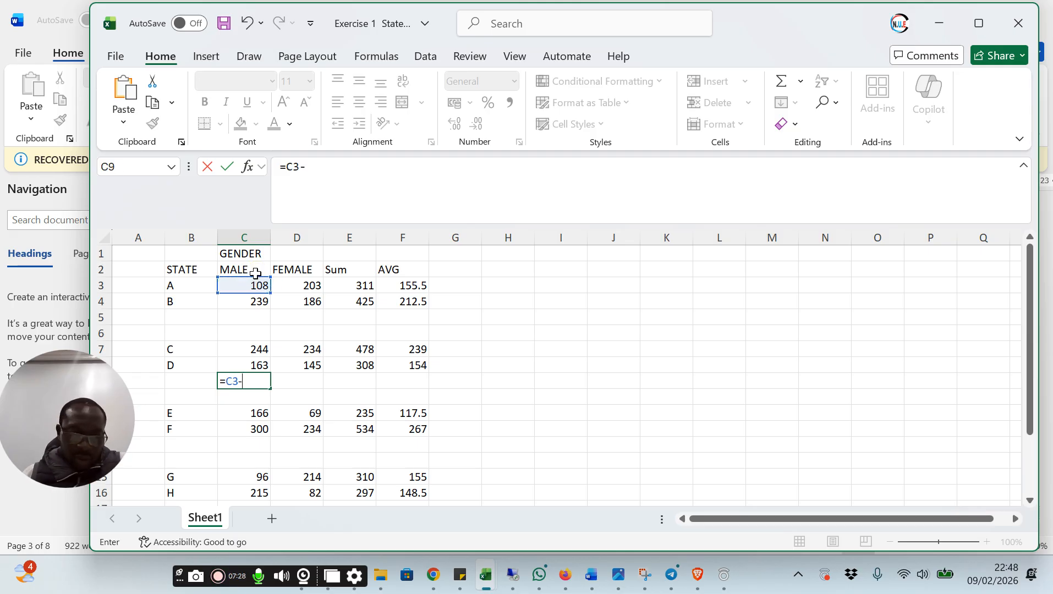
left_click(256, 364)
key("Return")
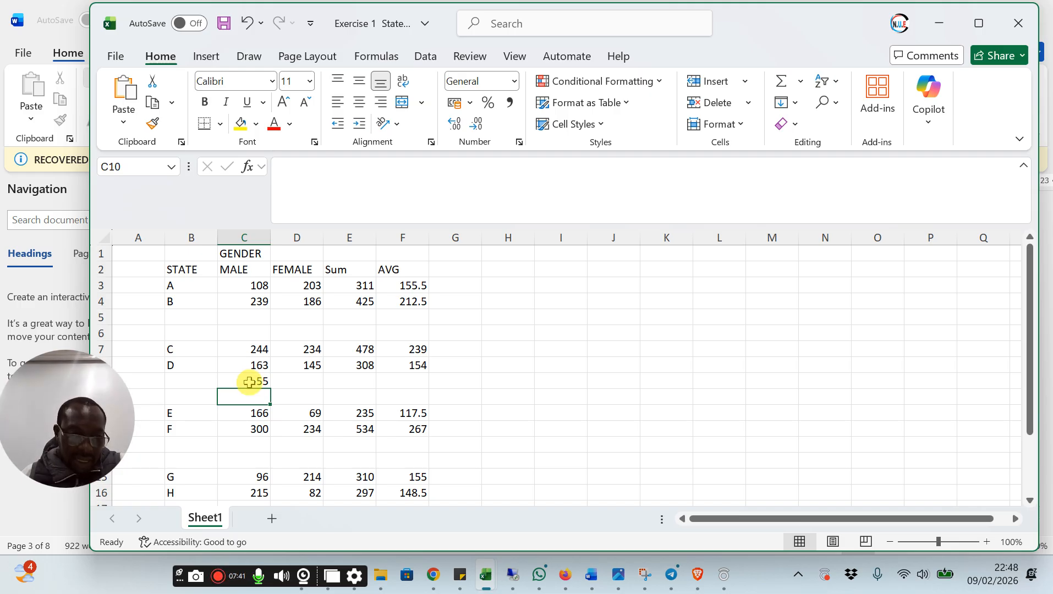
left_click(255, 381)
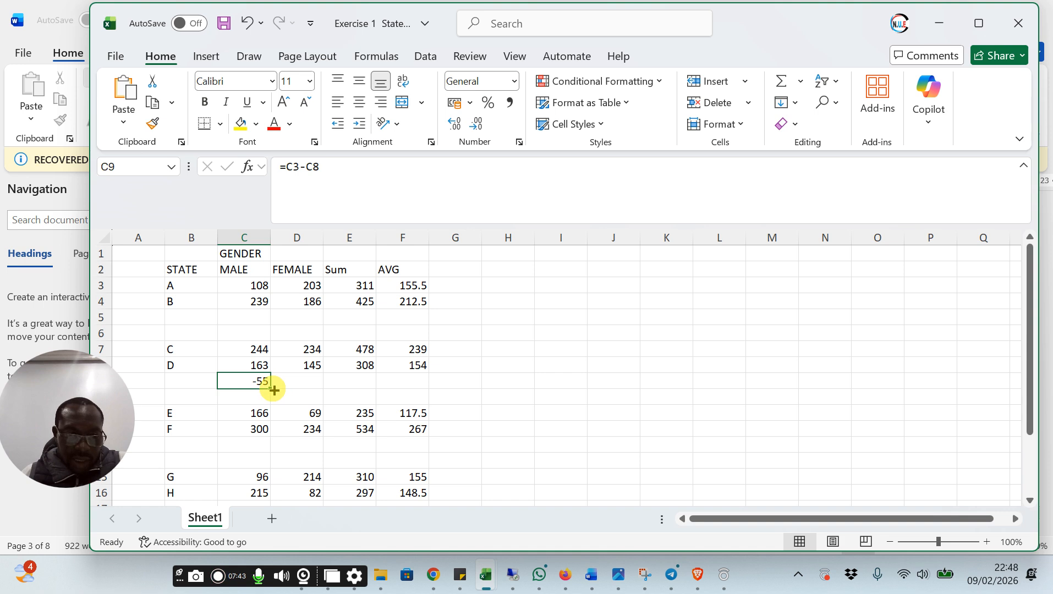
Fill the male difference formula from C9 across to D9 for the female difference, and select D9
left_click_drag(273, 390, 311, 383)
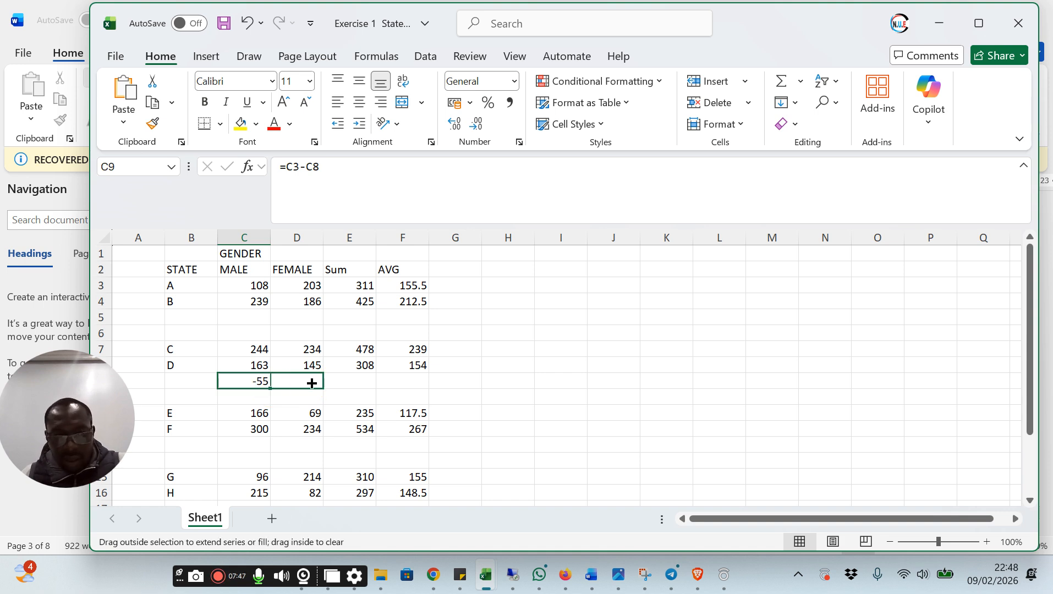
left_click_drag(311, 383, 311, 383)
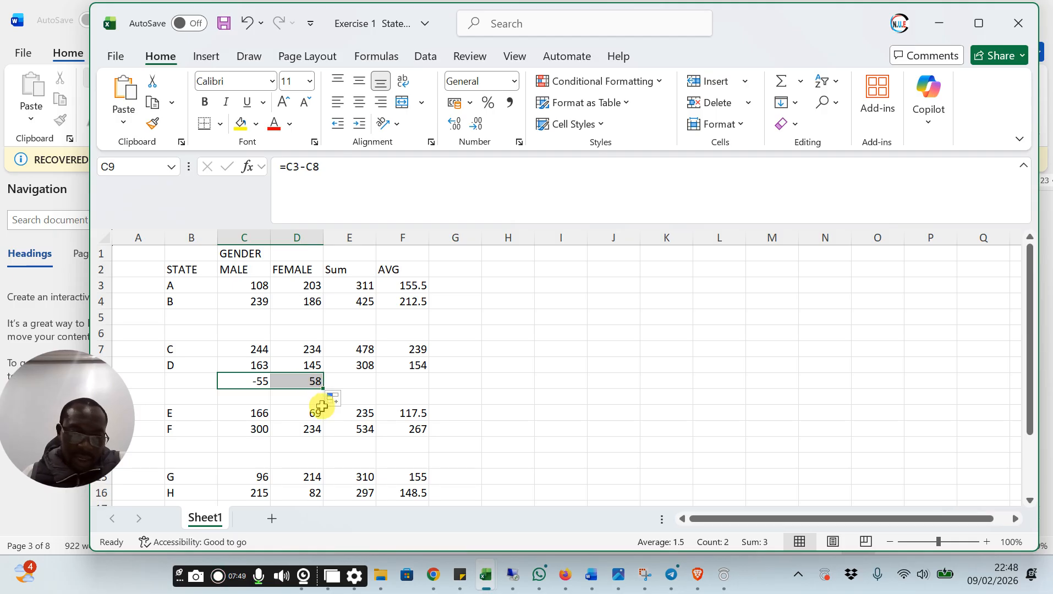
left_click(288, 381)
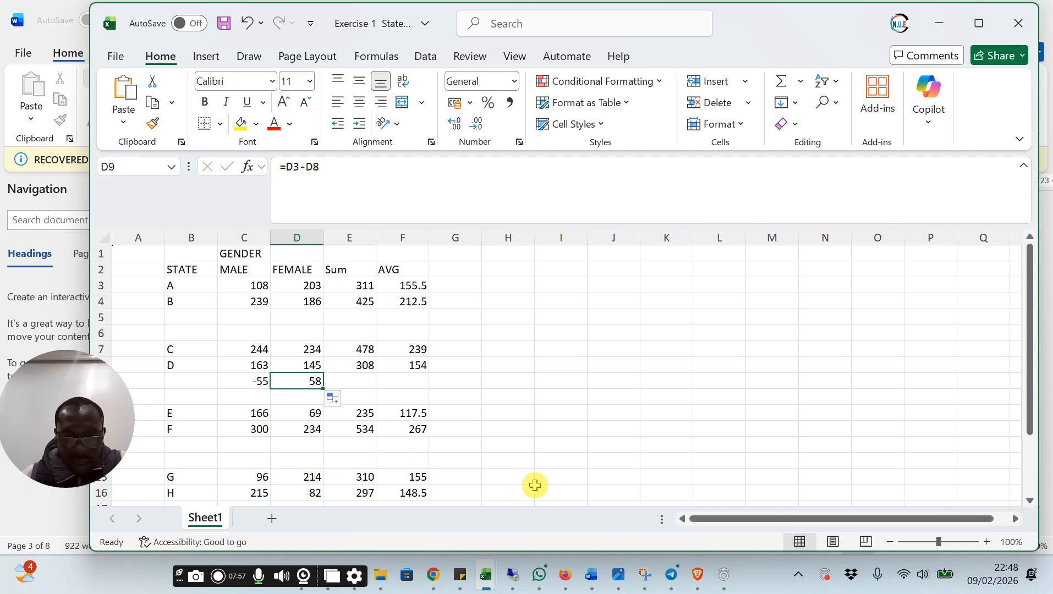
Switch to the Word agenda document, read the Exercise 1 task after the state A and D differences, and return to the Exercise 1 workbook in Excel
left_click(591, 576)
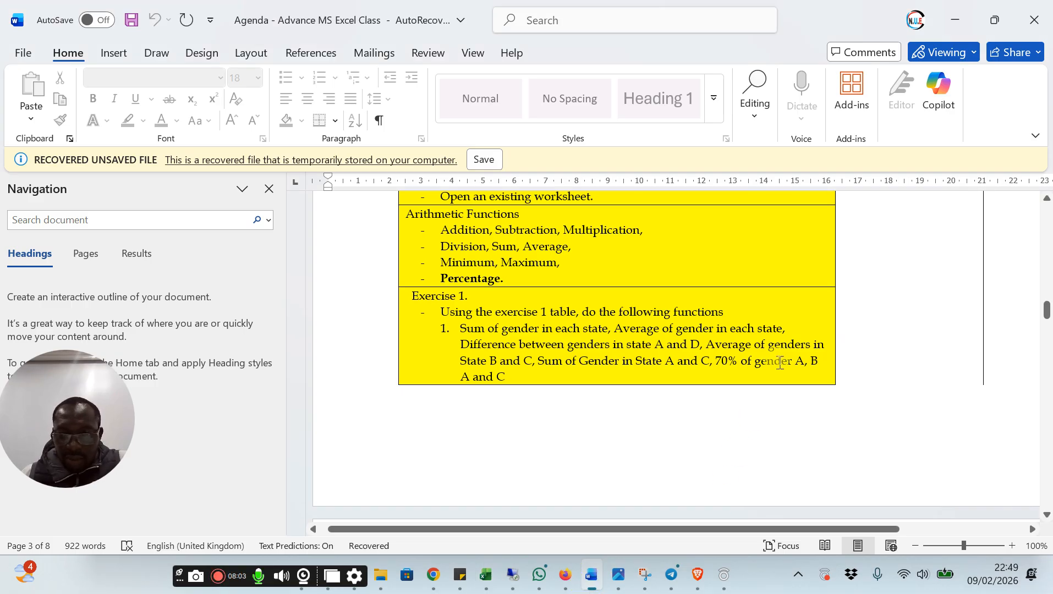
left_click(796, 362)
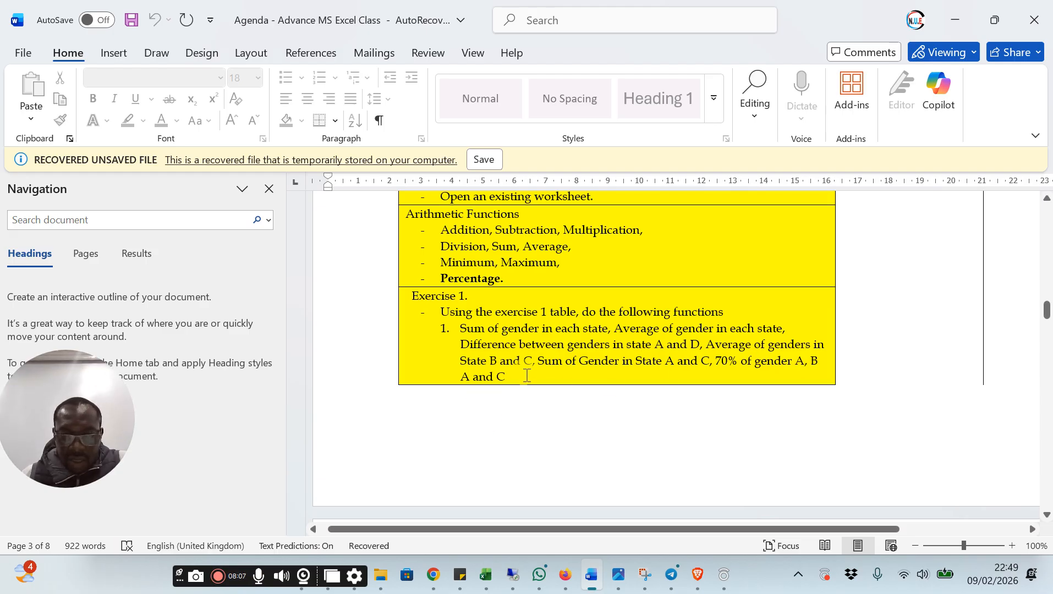
left_click(527, 376)
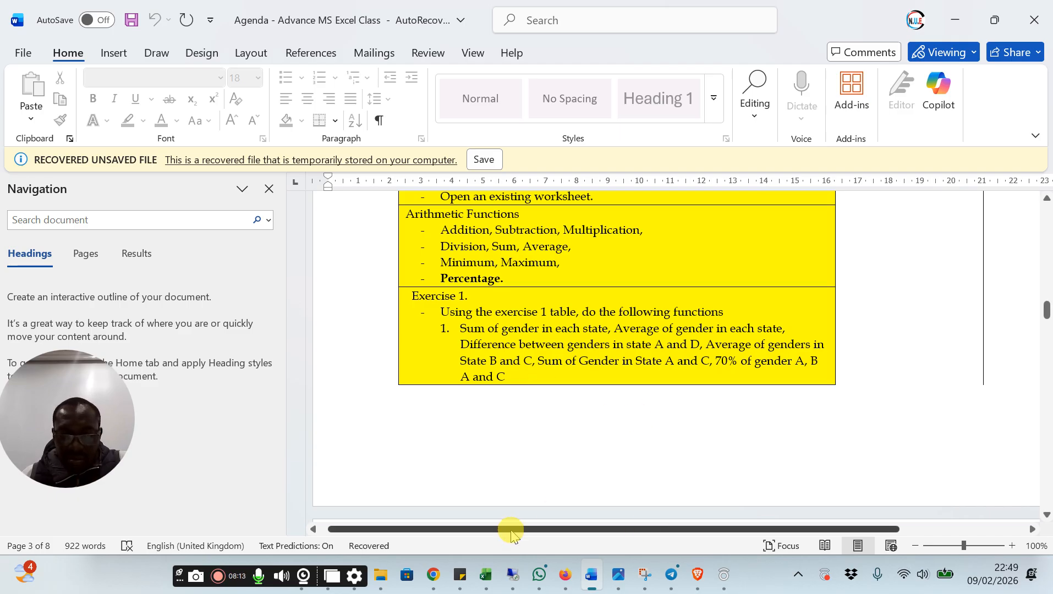
mouse_move(486, 575)
left_click(537, 514)
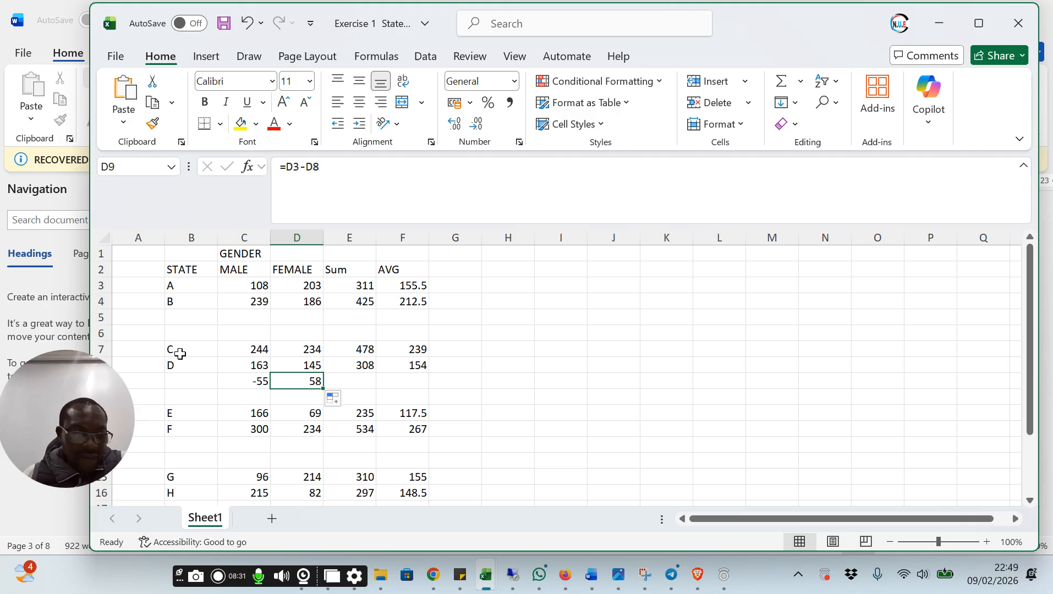
Calculate the male average of states B and C in cell C10 with =AVERAGE(C4,C7), and check it against its source cells
left_click(252, 397)
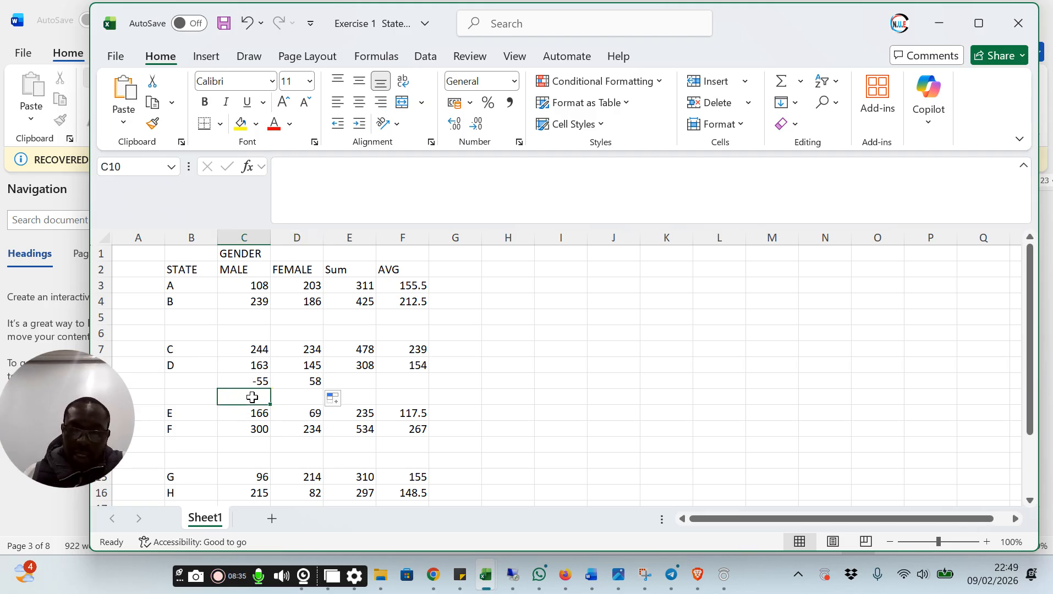
type("=")
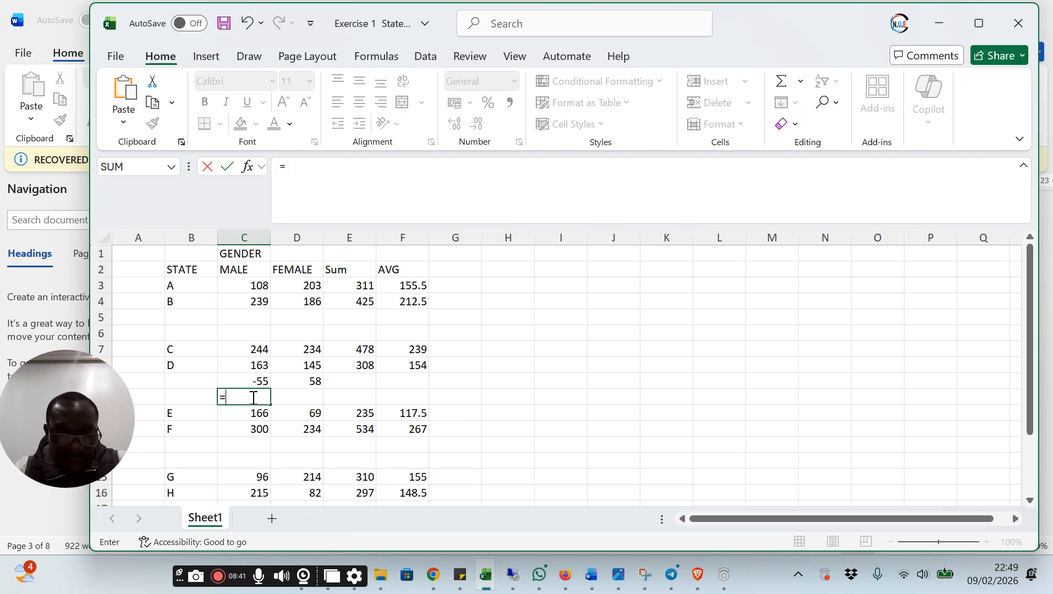
type("av")
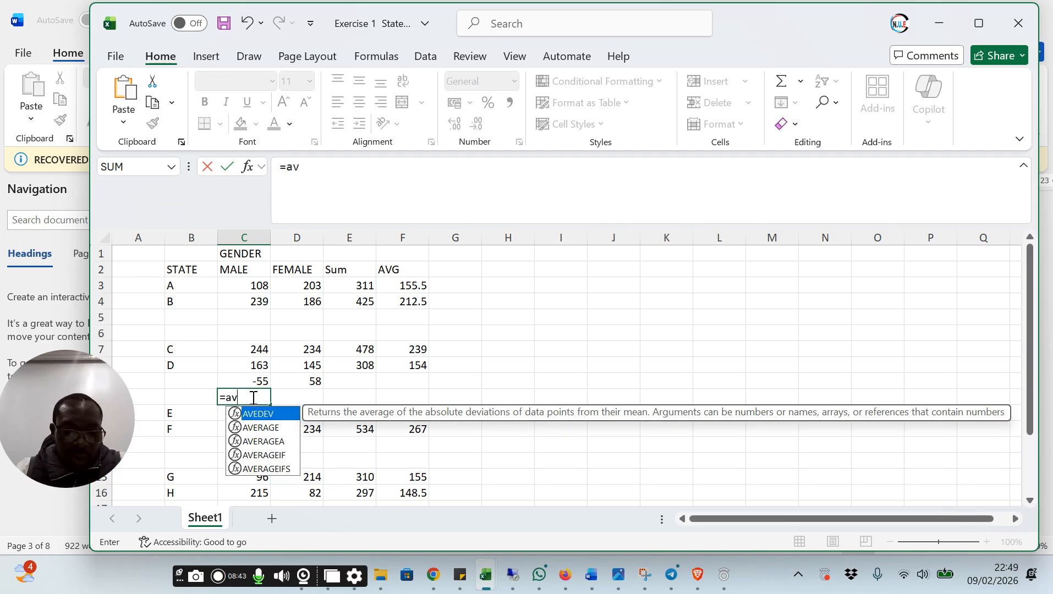
type("era")
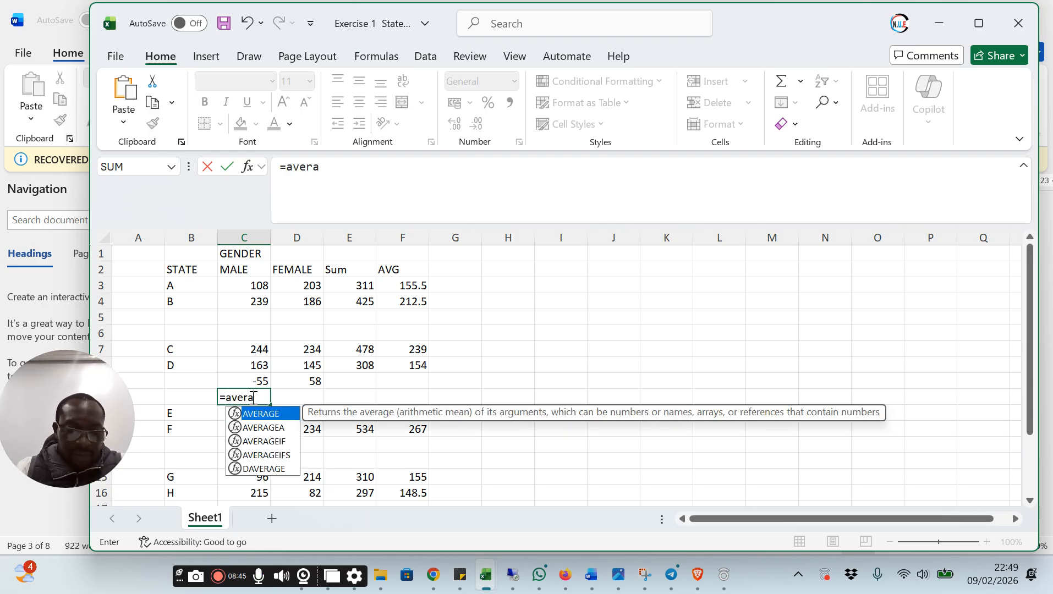
type("ge")
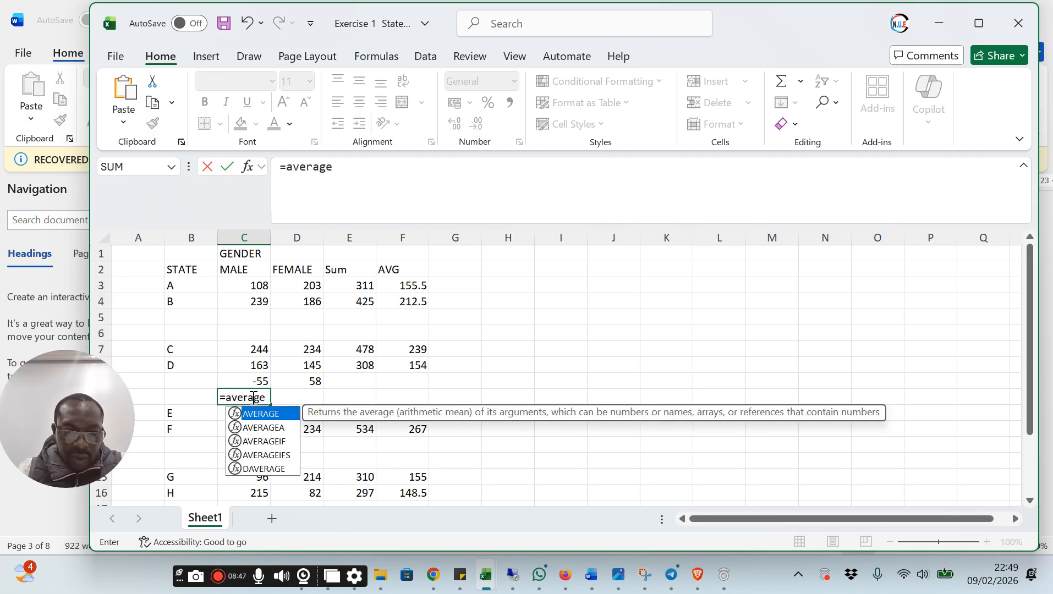
type("(")
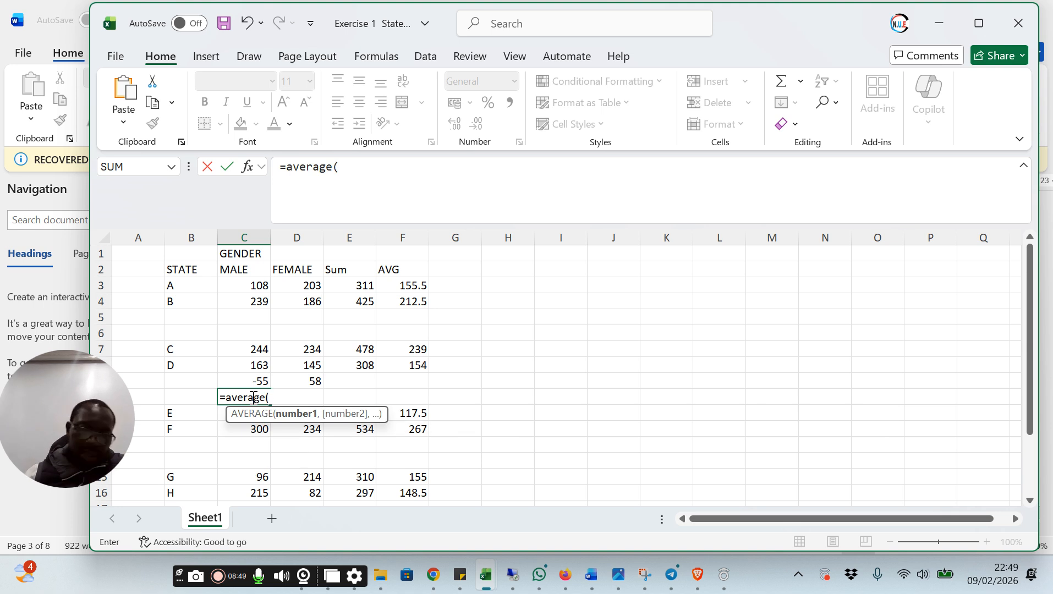
left_click(261, 302)
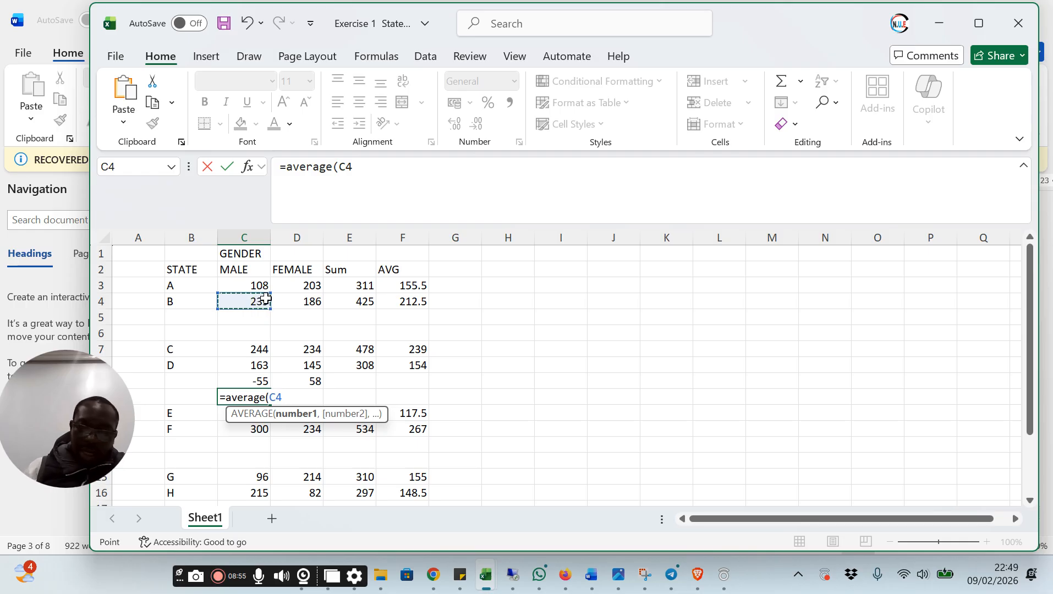
left_click(258, 364)
left_click(260, 302)
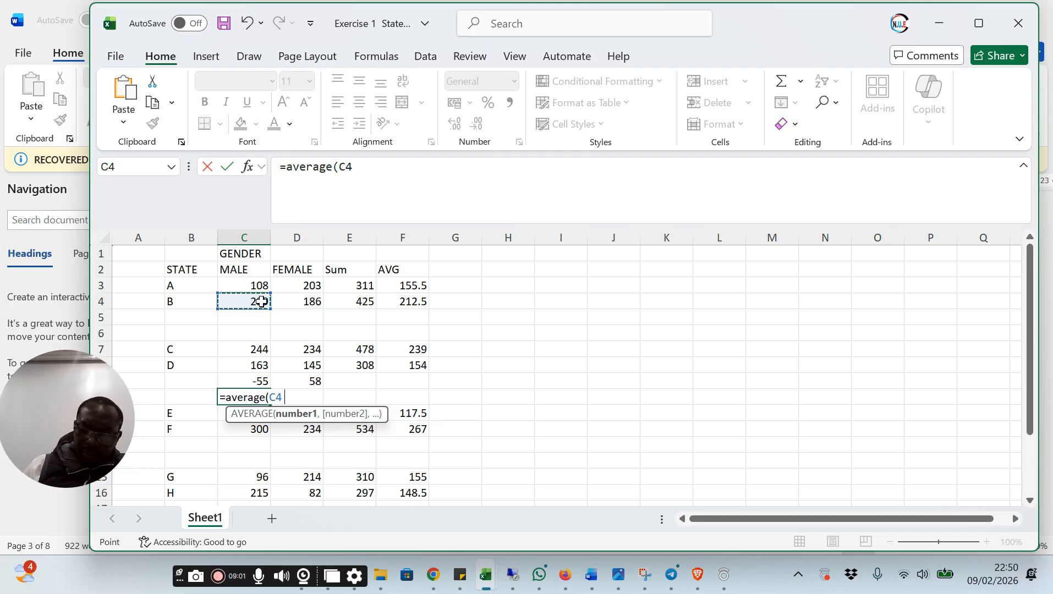
type(",")
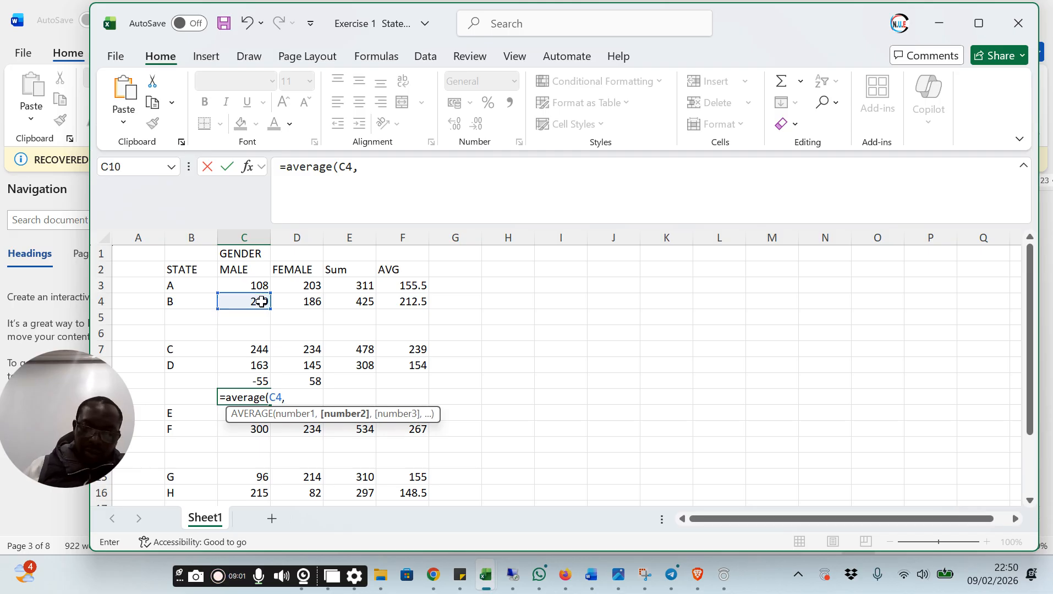
left_click(265, 348)
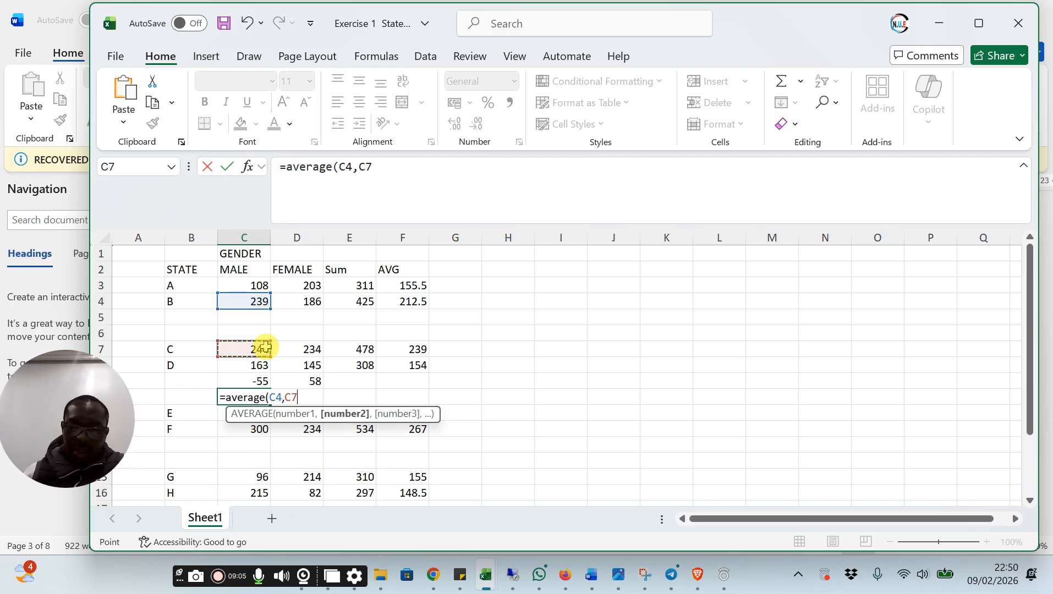
key("Return")
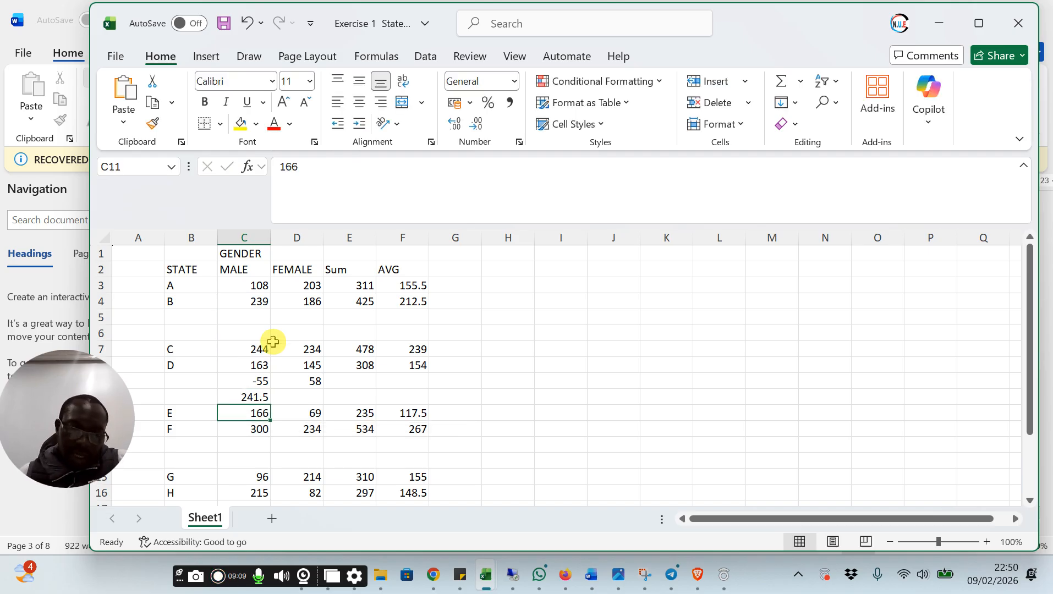
left_click(256, 396)
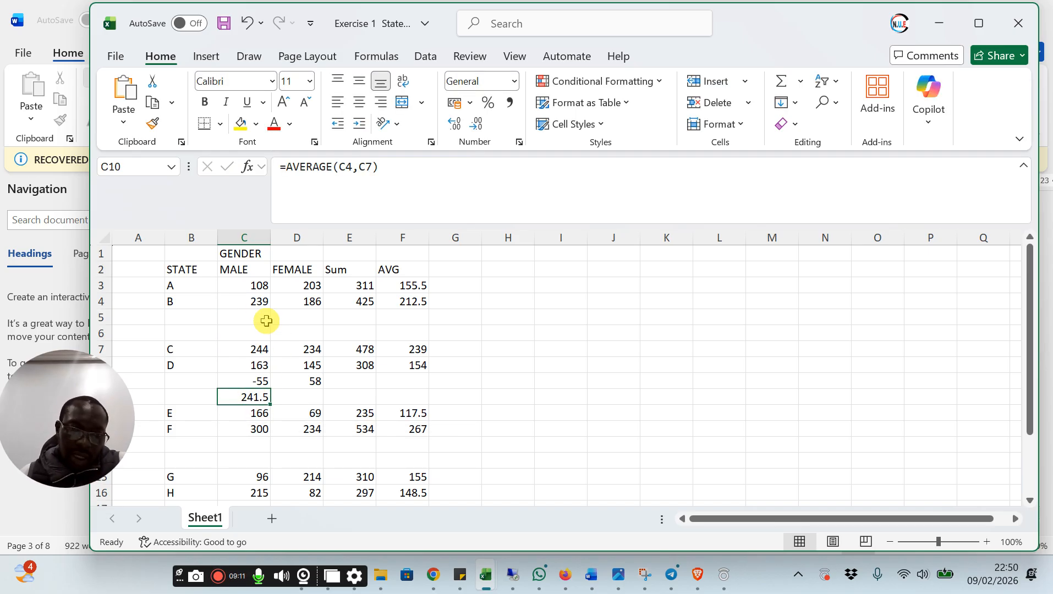
left_click(253, 300)
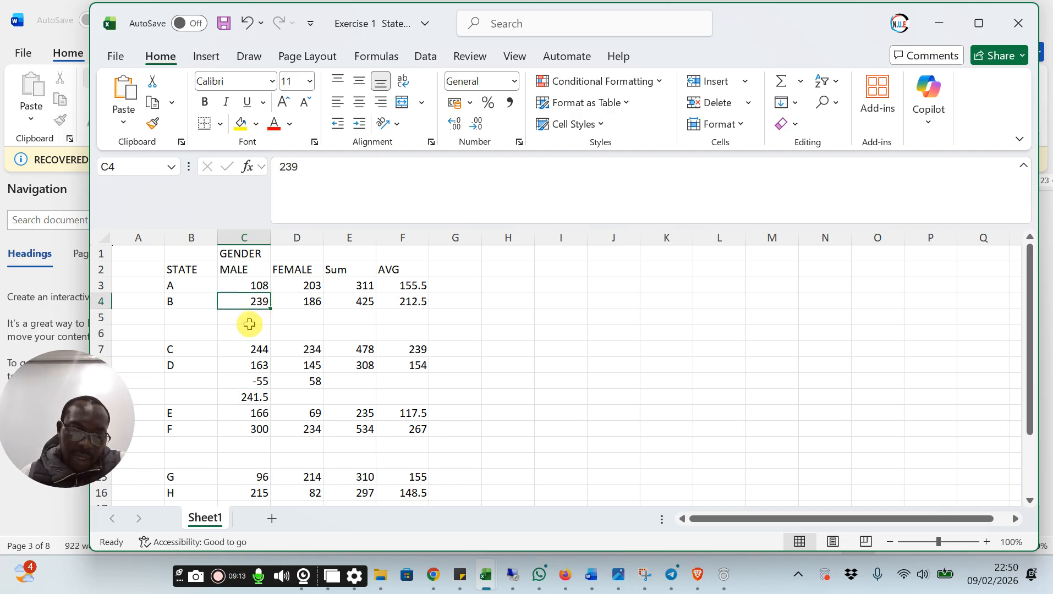
left_click(254, 349)
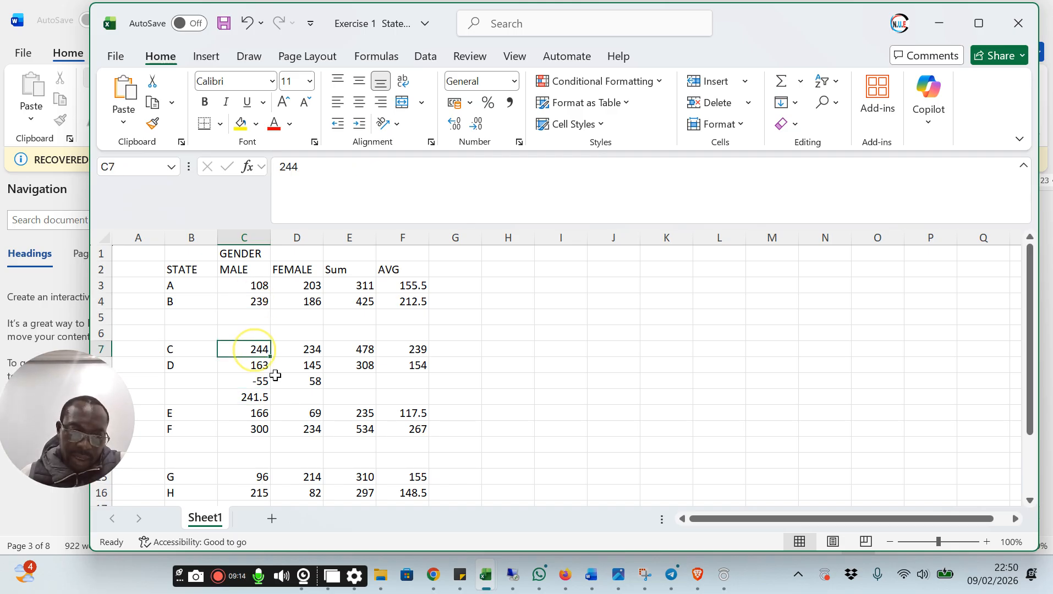
Calculate the female average of states B and C in cell D10 with =AVERAGE(D4,D7)
left_click(295, 398)
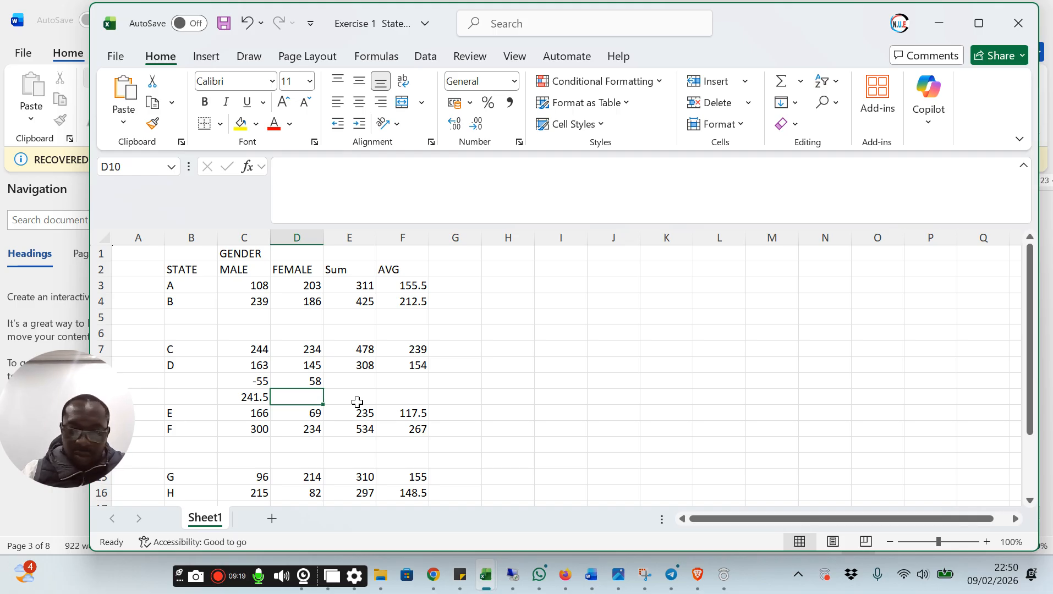
type("=")
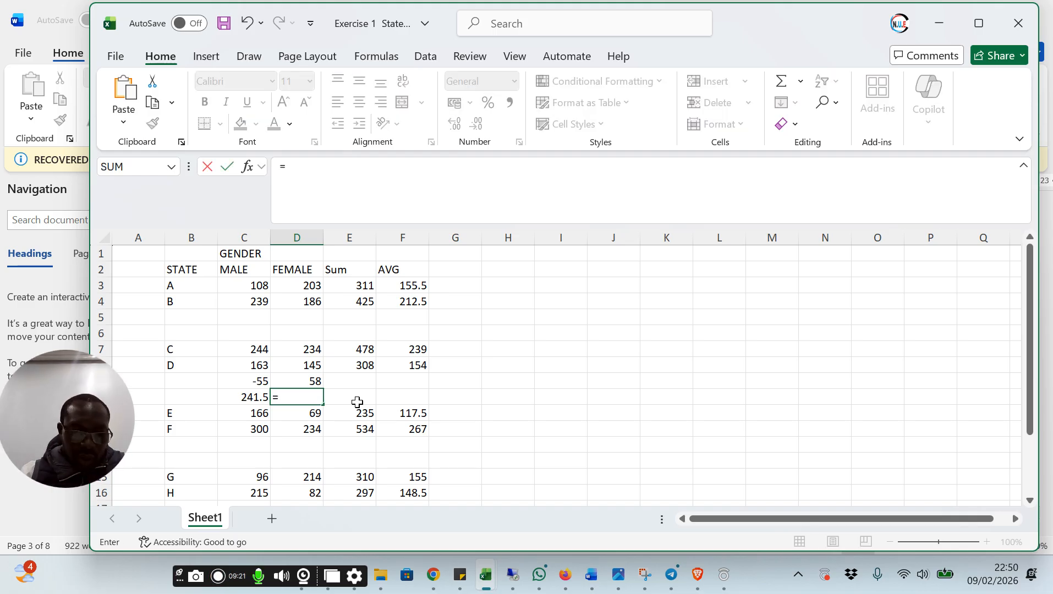
type("av")
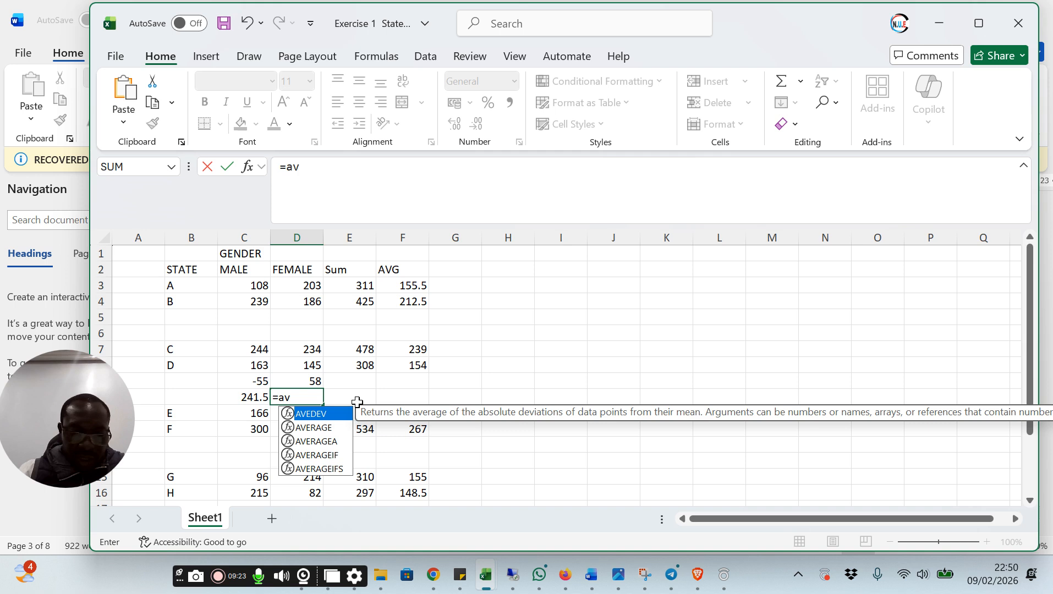
type("erage")
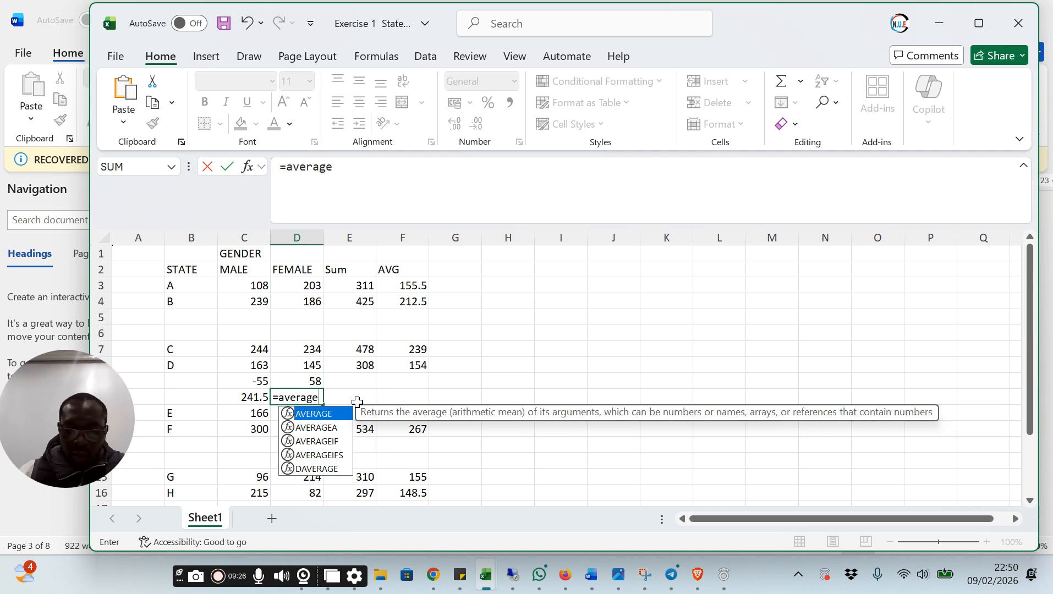
left_click(357, 402)
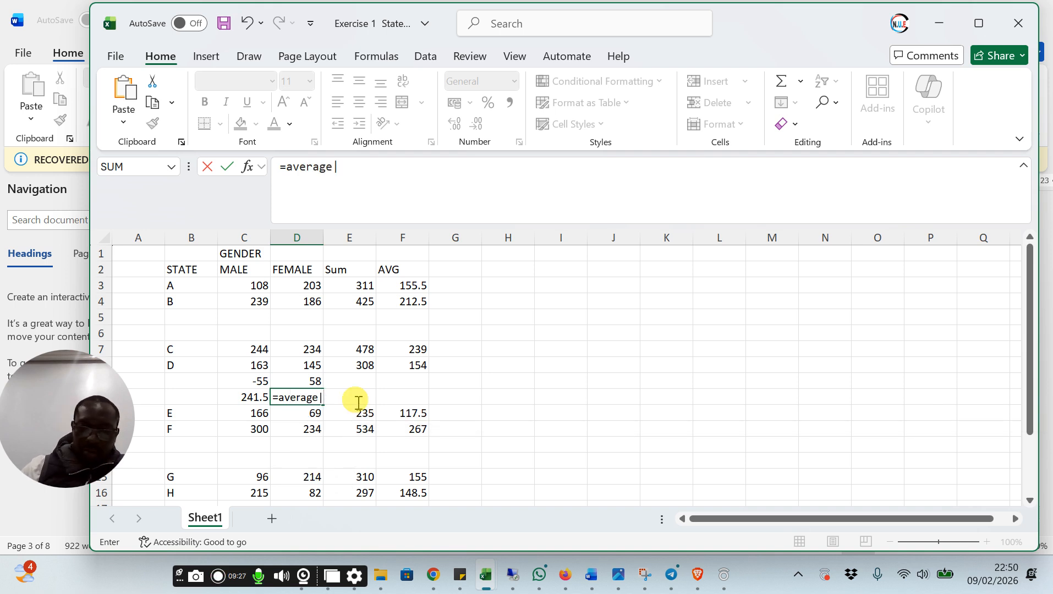
key("BackSpace")
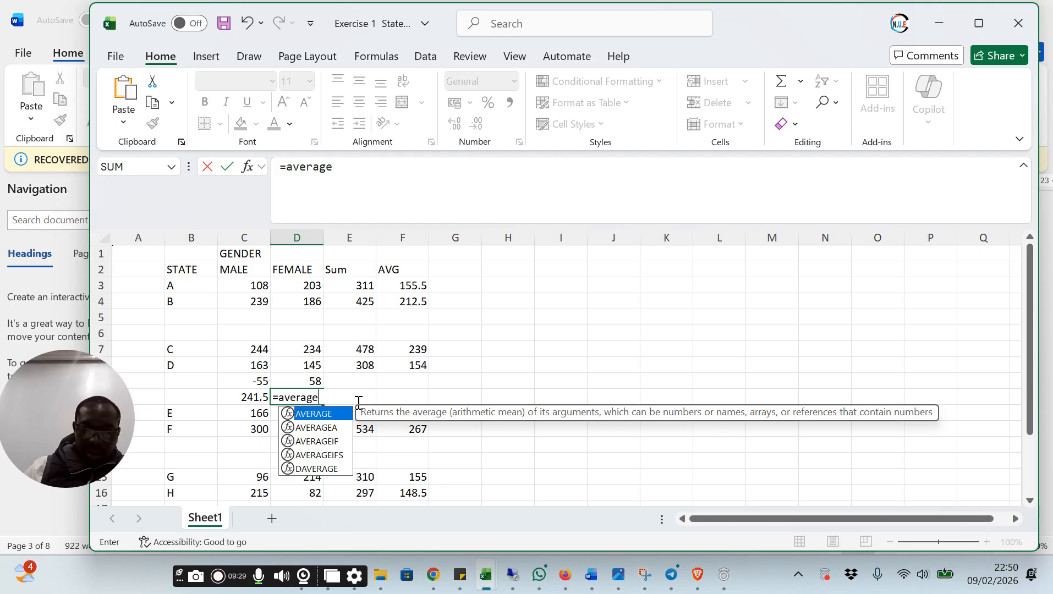
type("(")
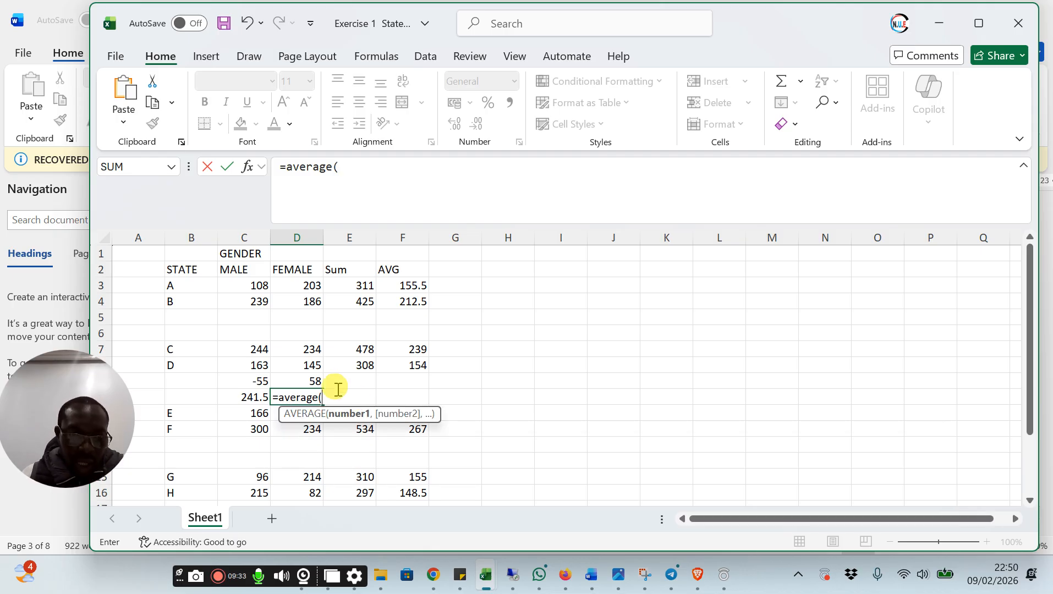
left_click(311, 301)
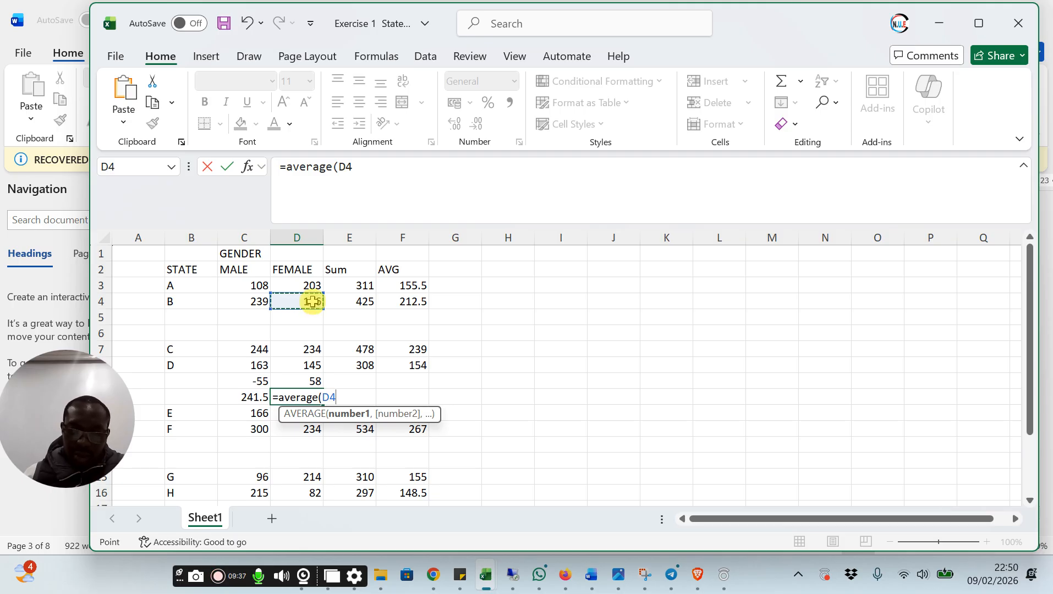
type(",")
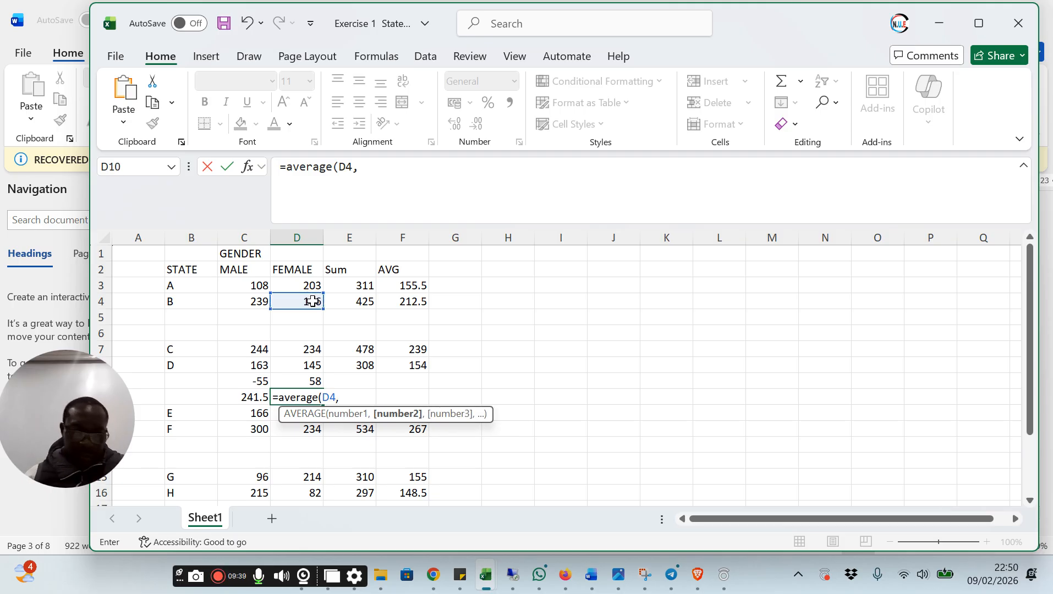
left_click(315, 350)
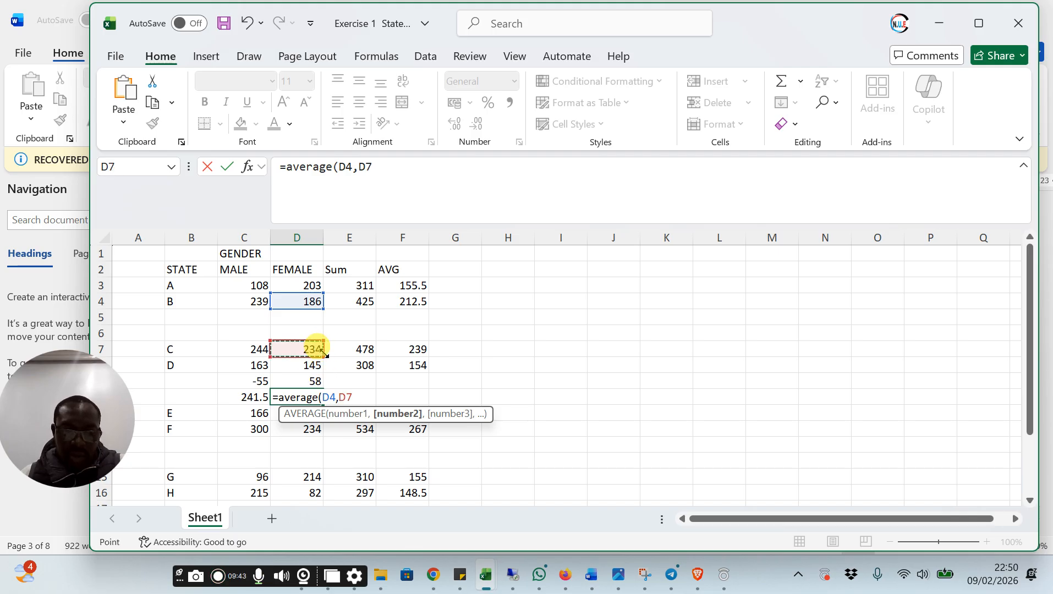
type(")")
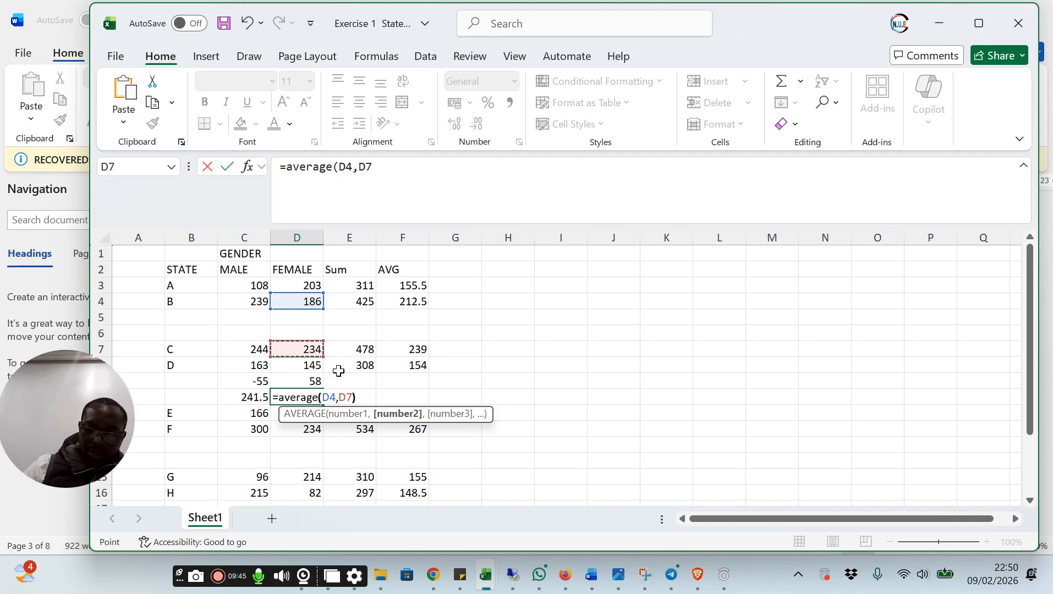
key("Return")
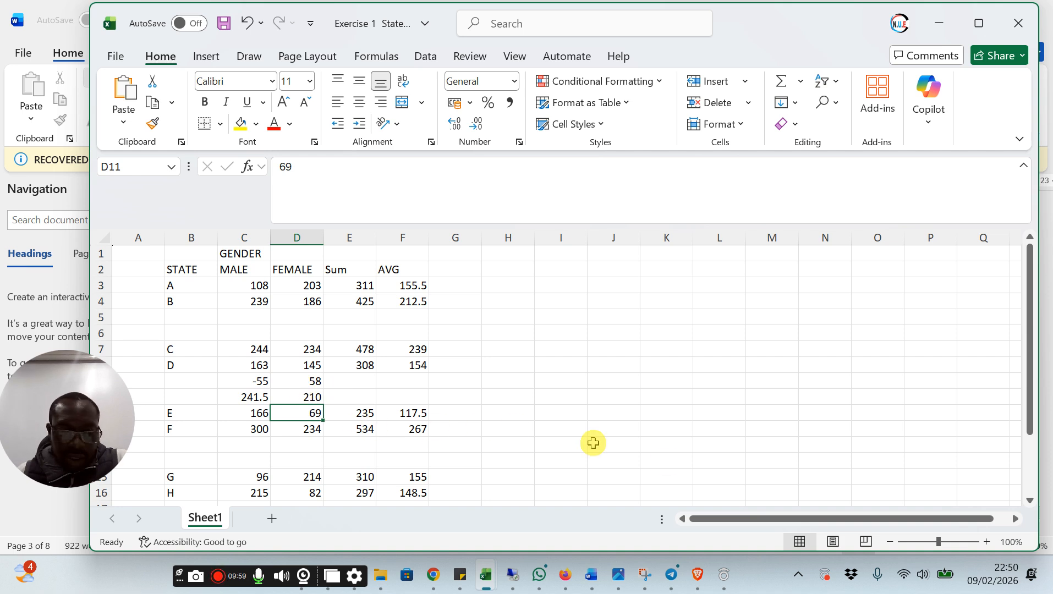
Switch to the Word agenda document, read the Exercise 1 task following the state B and C averages, and return to the Exercise 1 workbook in Excel
left_click(590, 576)
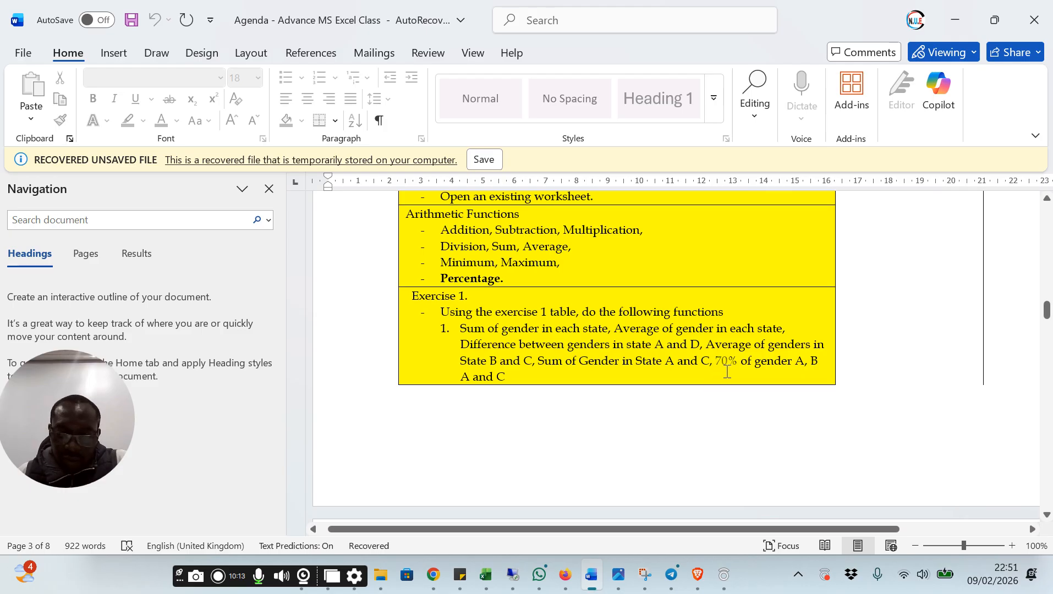
mouse_move(485, 578)
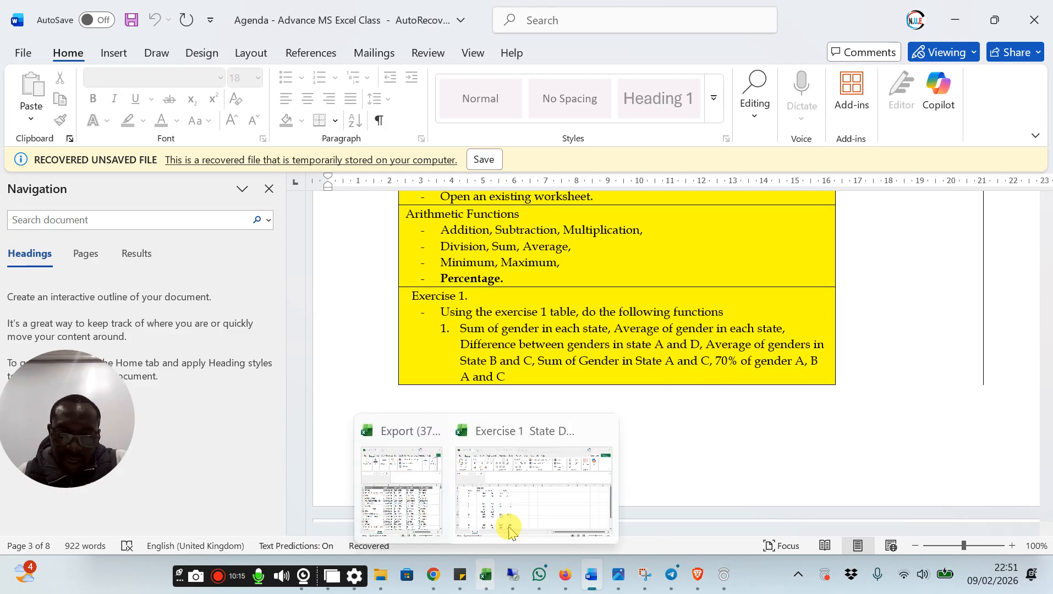
left_click(522, 512)
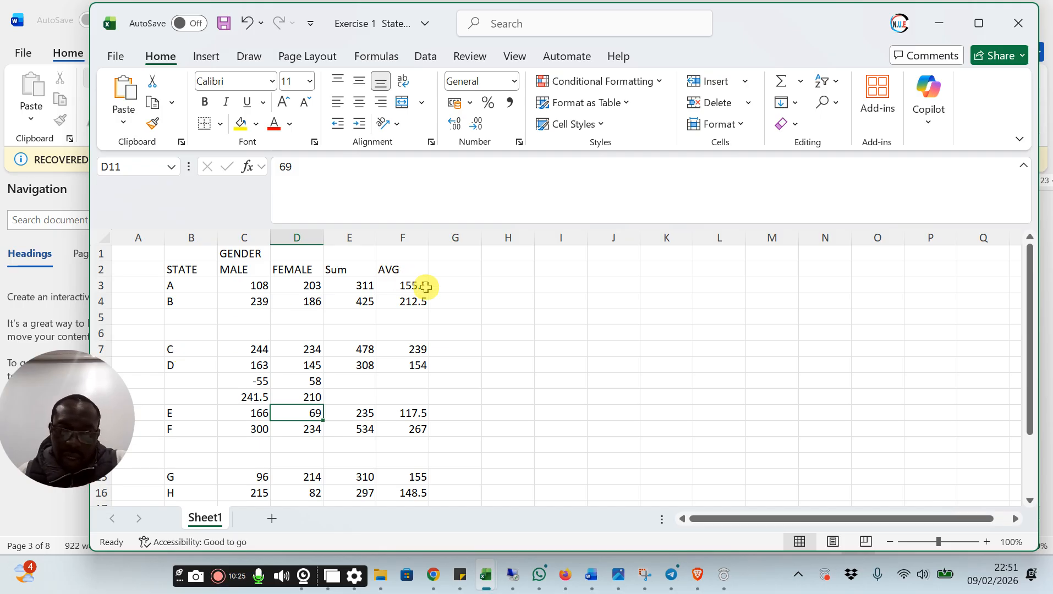
Enter the column heading Sum of G in cell G2, beside the AVG heading
left_click(463, 271)
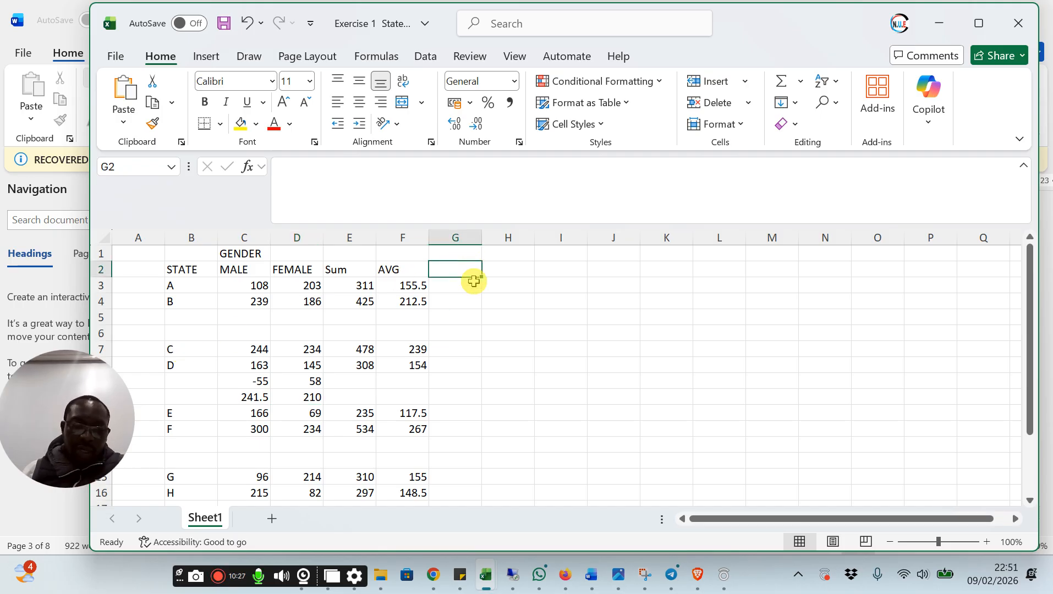
type("su")
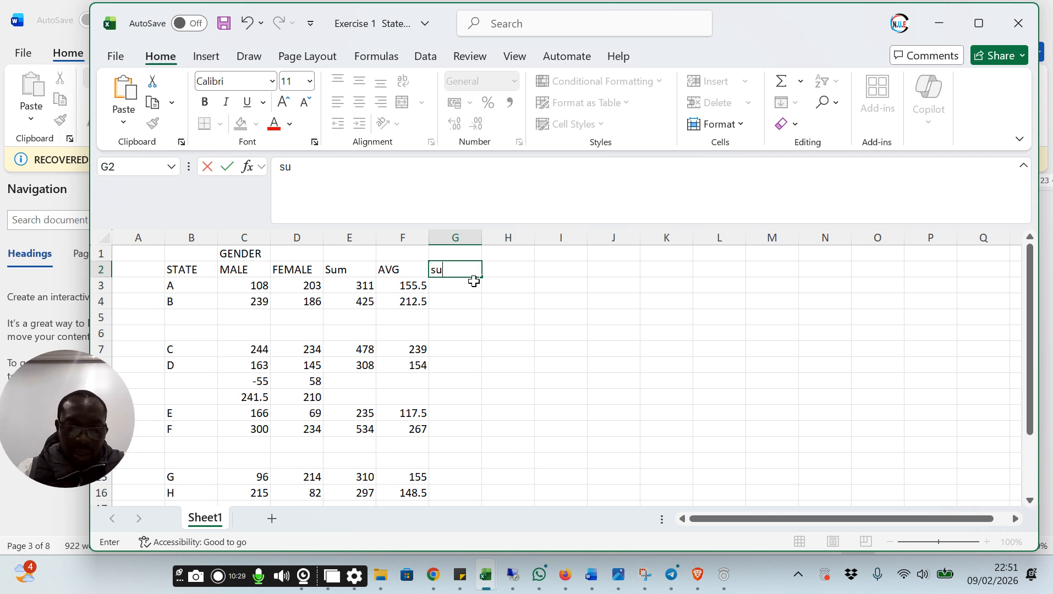
key("BackSpace")
key("BackSpace")
type("Sum")
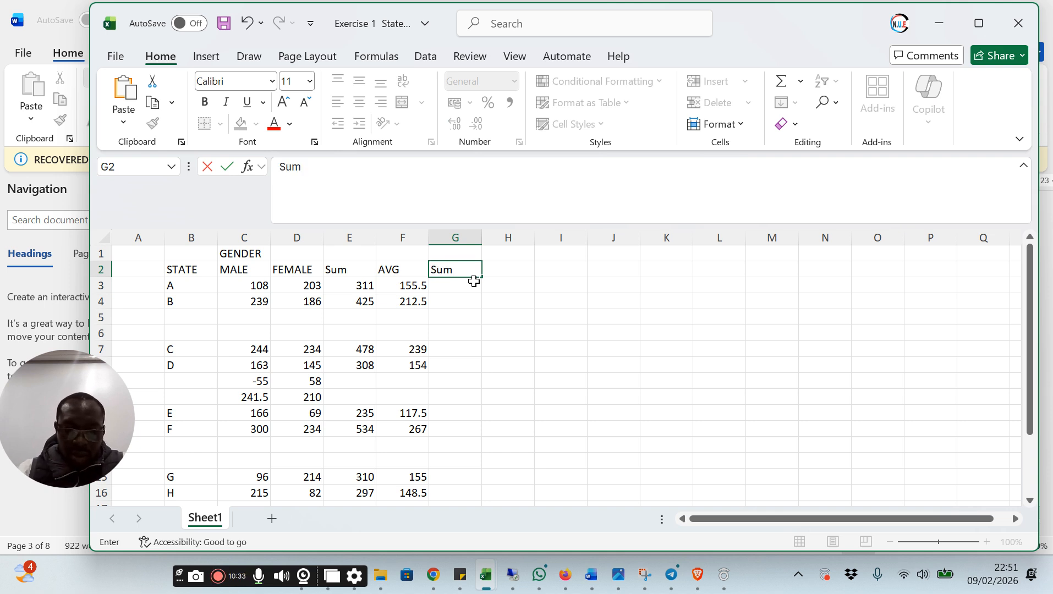
type(" of G")
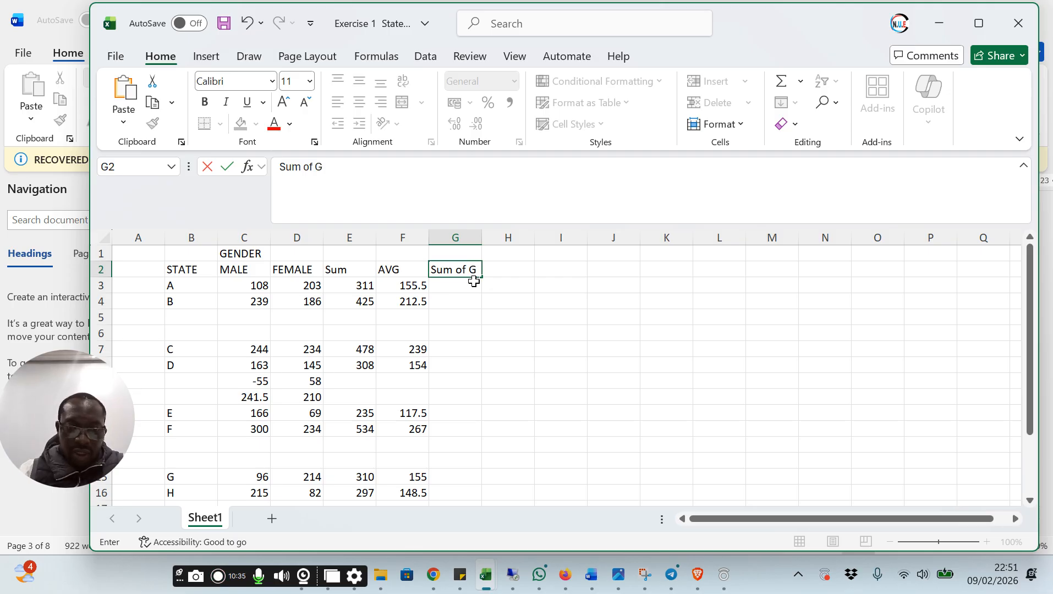
key("Return")
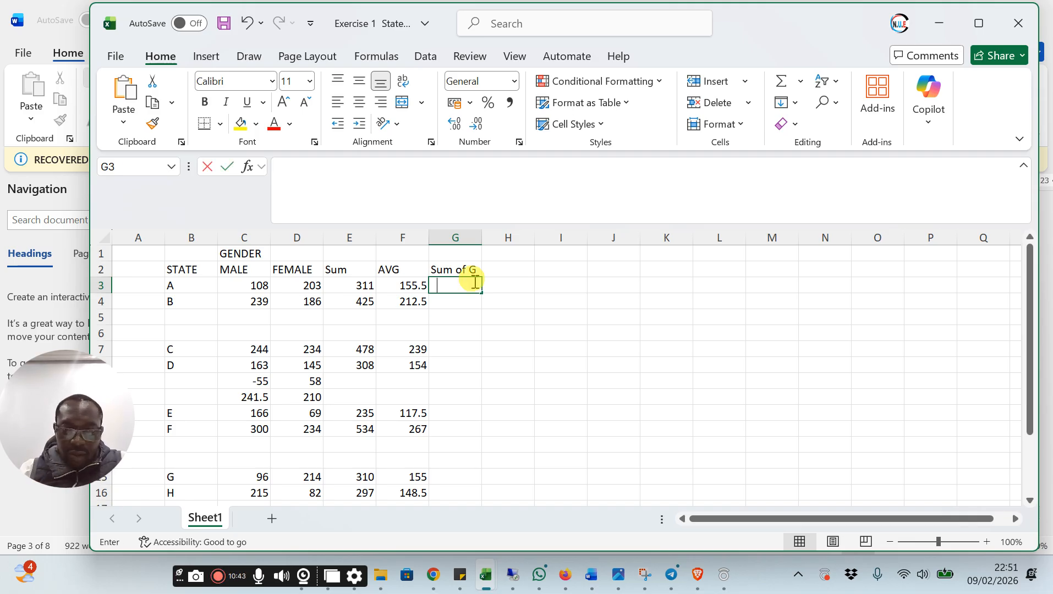
Add state A's male and female values in cell G3 with the formula =C3+D3
type("=")
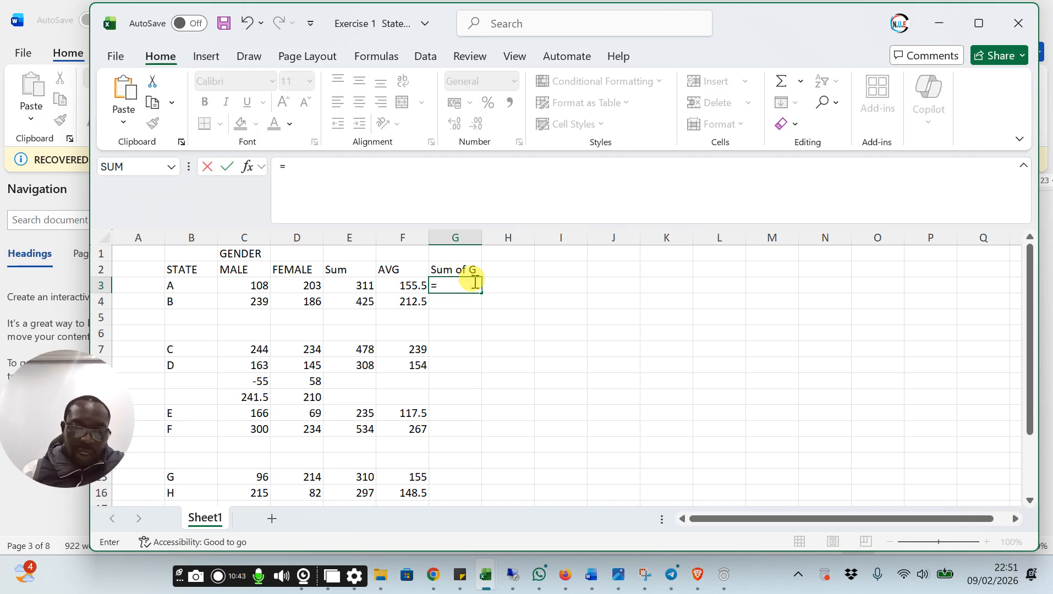
left_click(249, 287)
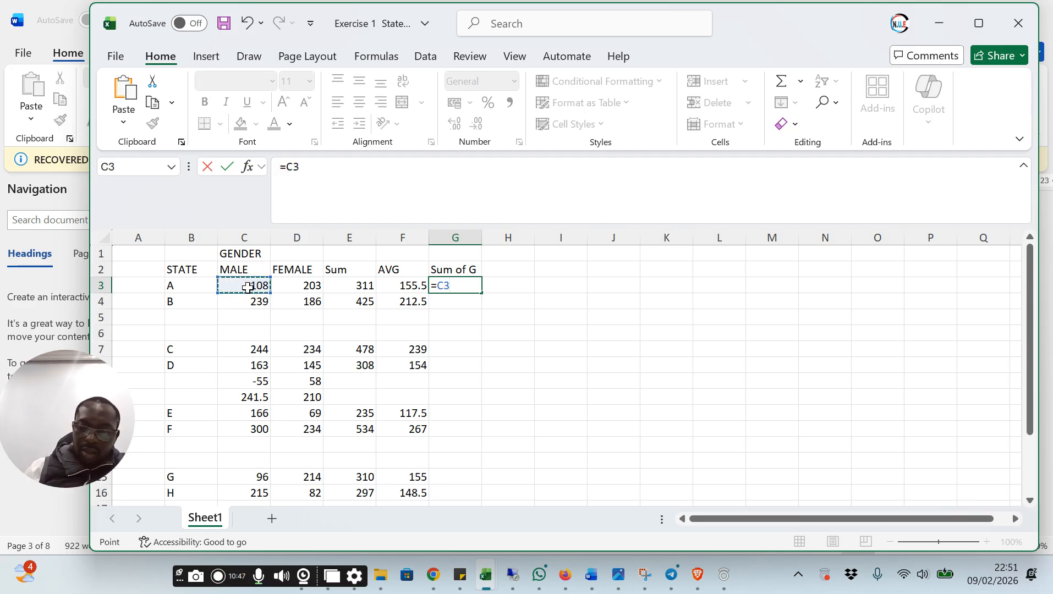
type("+")
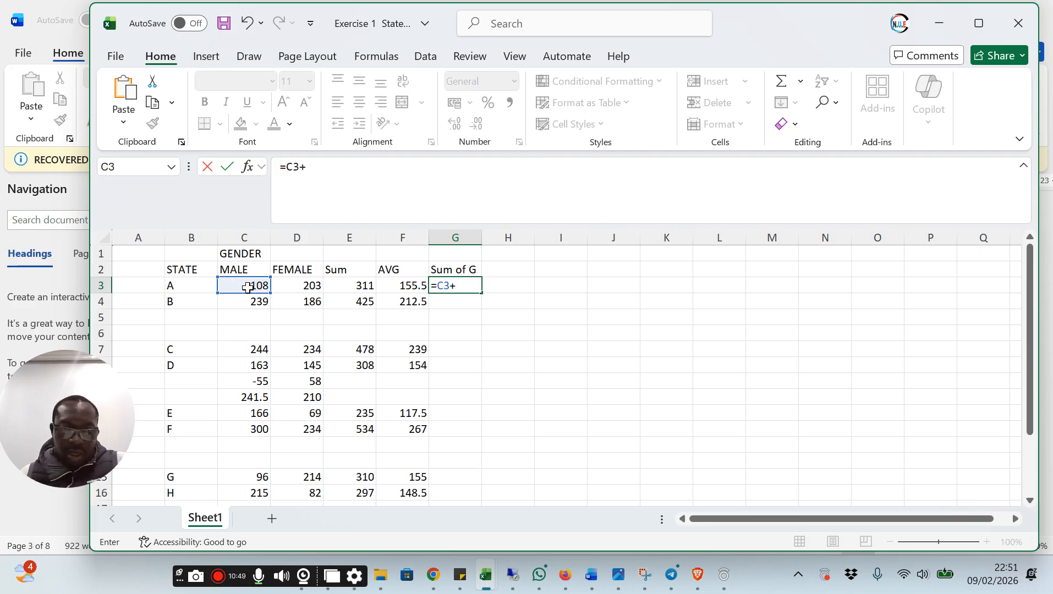
left_click(288, 284)
key("Return")
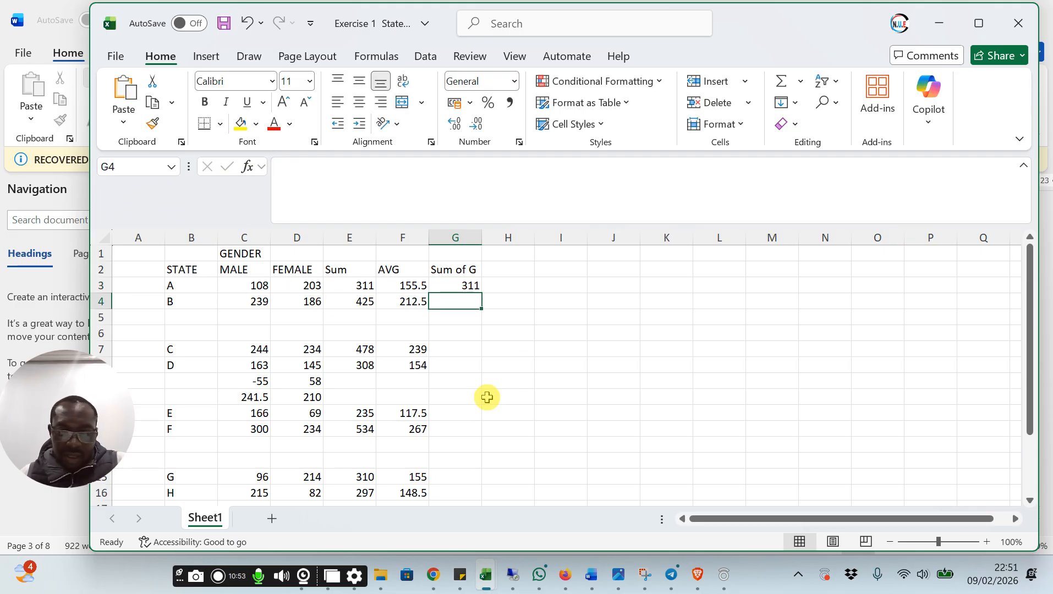
Add state D's male and female values in cell G8 with the formula =C8+D8
left_click(461, 364)
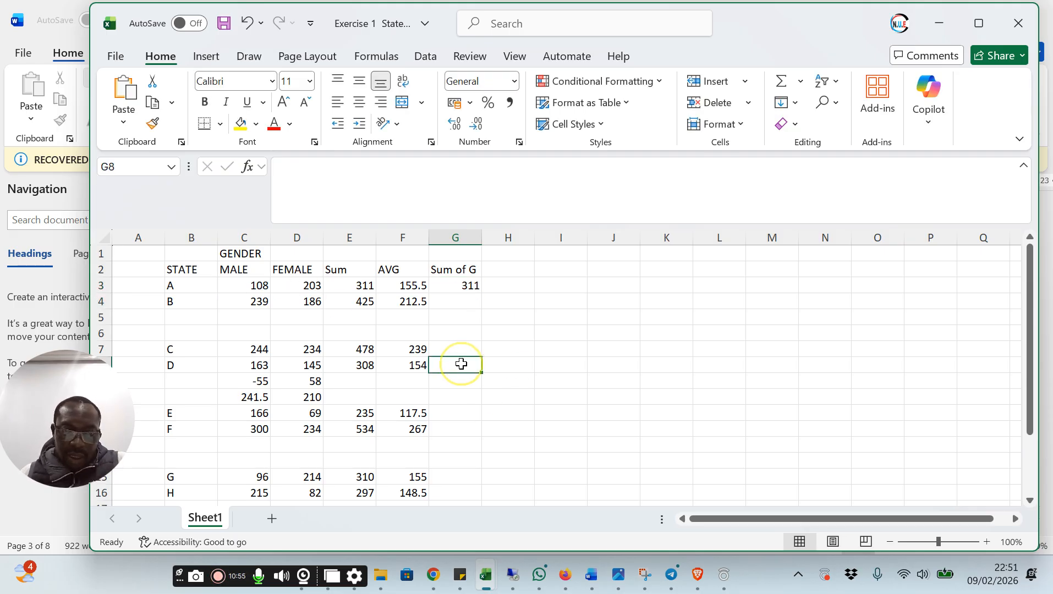
type("=")
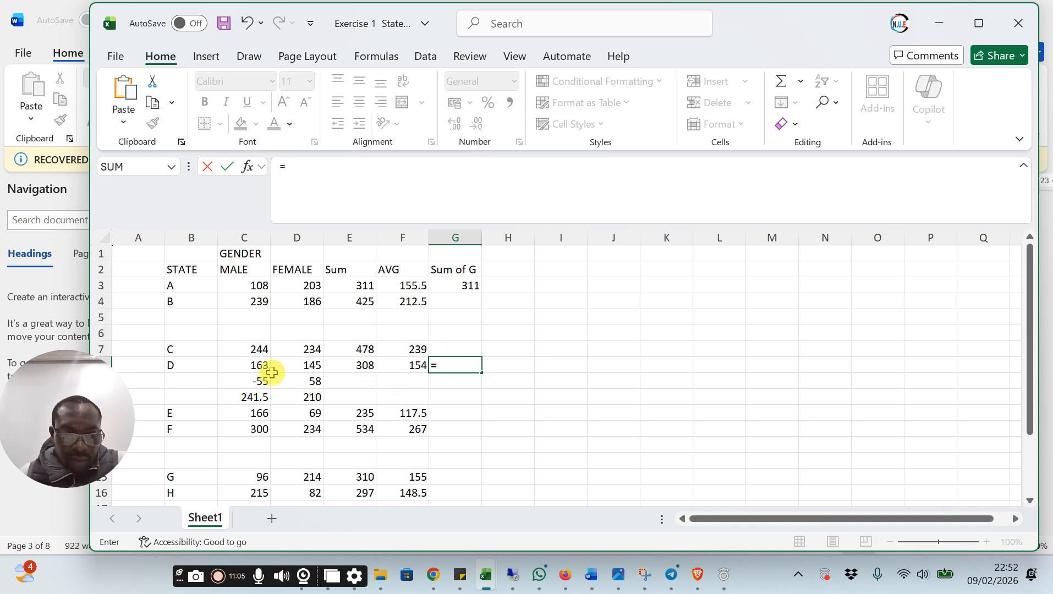
left_click(248, 365)
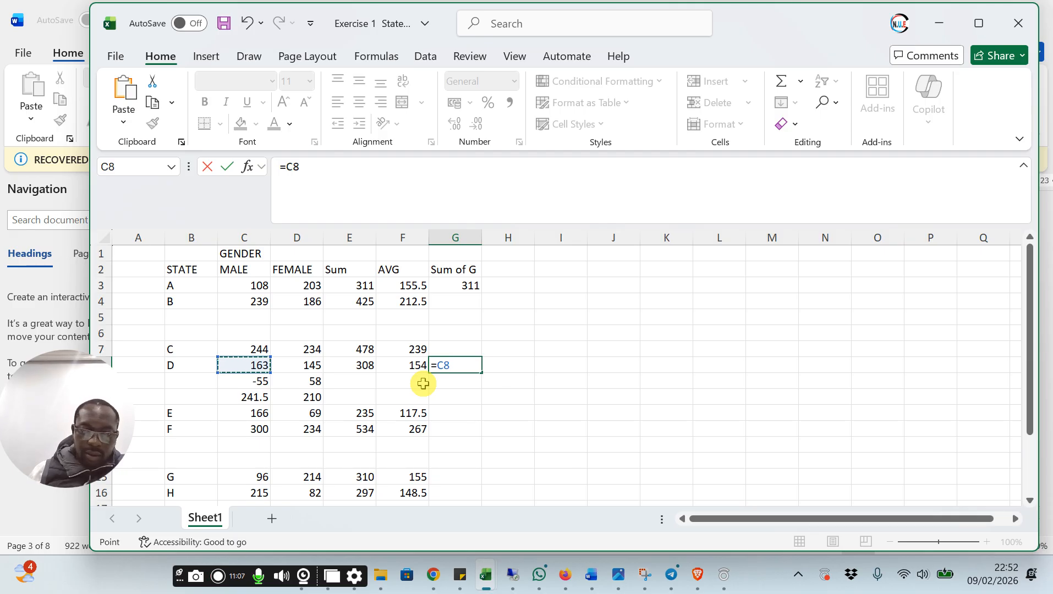
type("+")
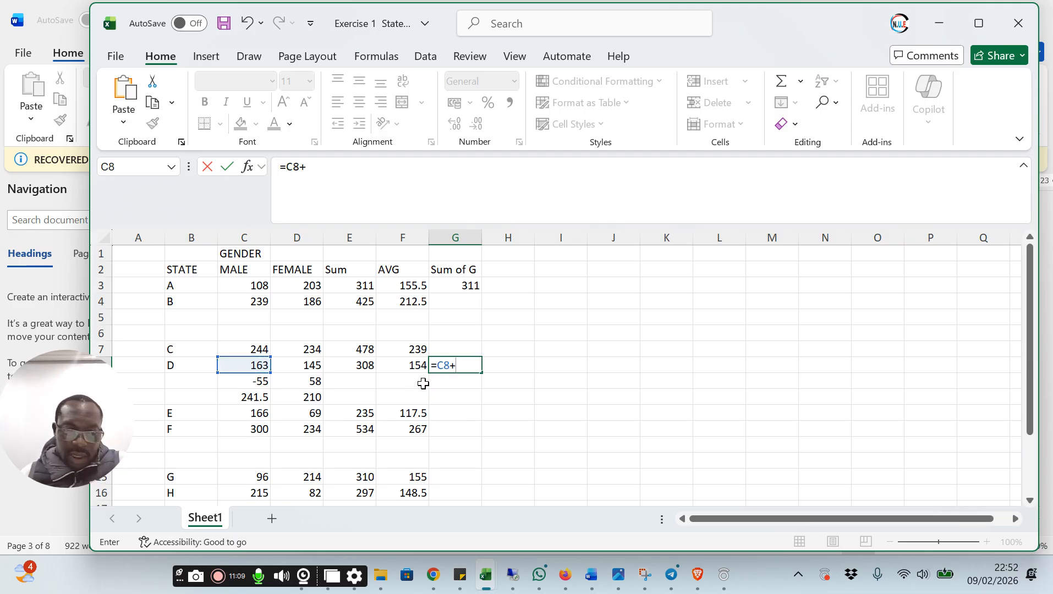
left_click(313, 365)
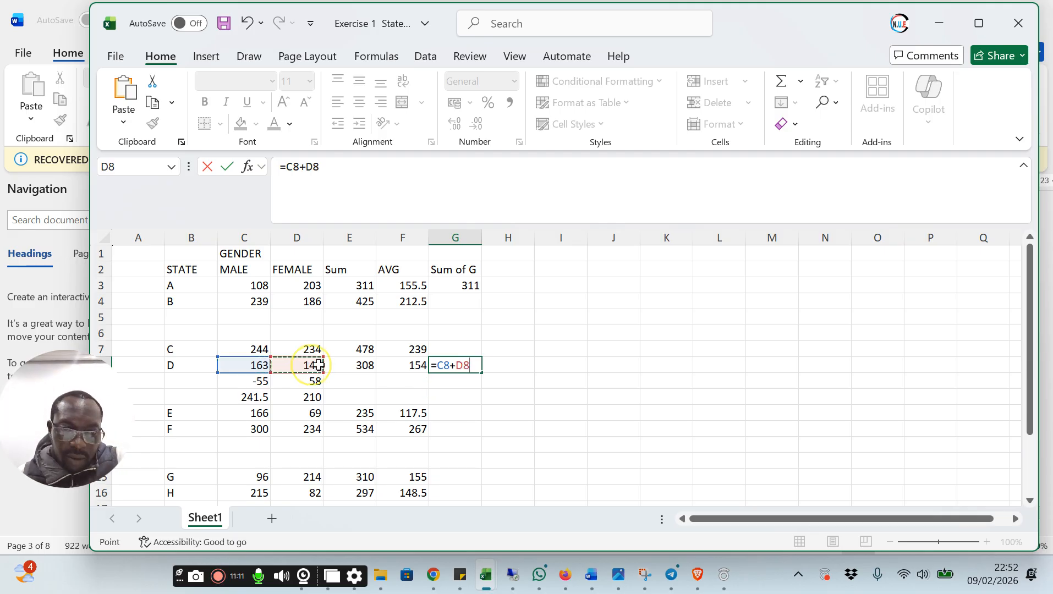
key("Return")
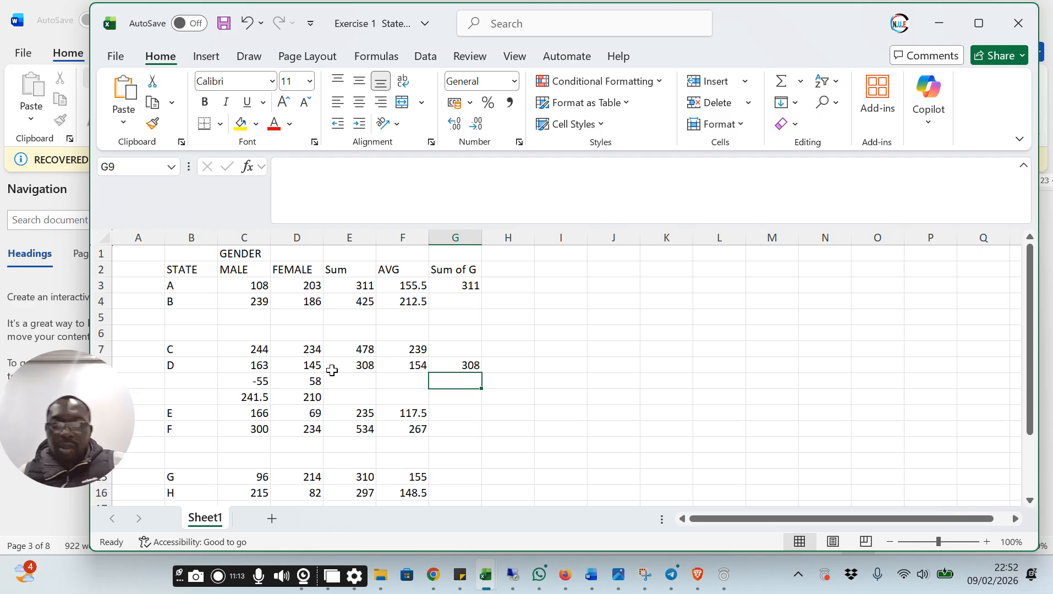
Fill the gender sum formula from G3 down to G4 for state B and from G8 up to G7 for state C
left_click(456, 285)
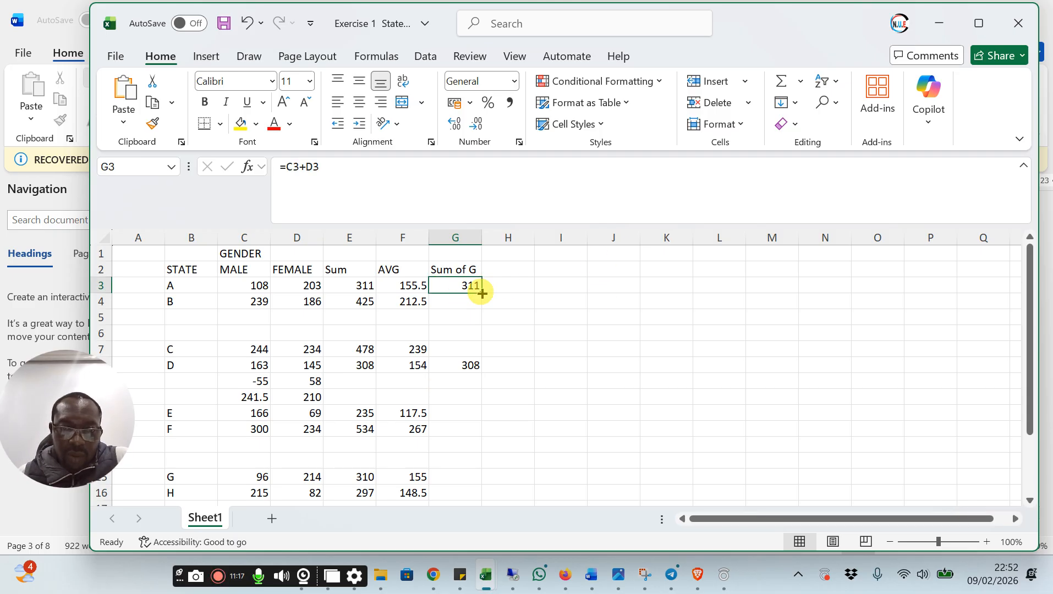
left_click_drag(482, 294, 485, 309)
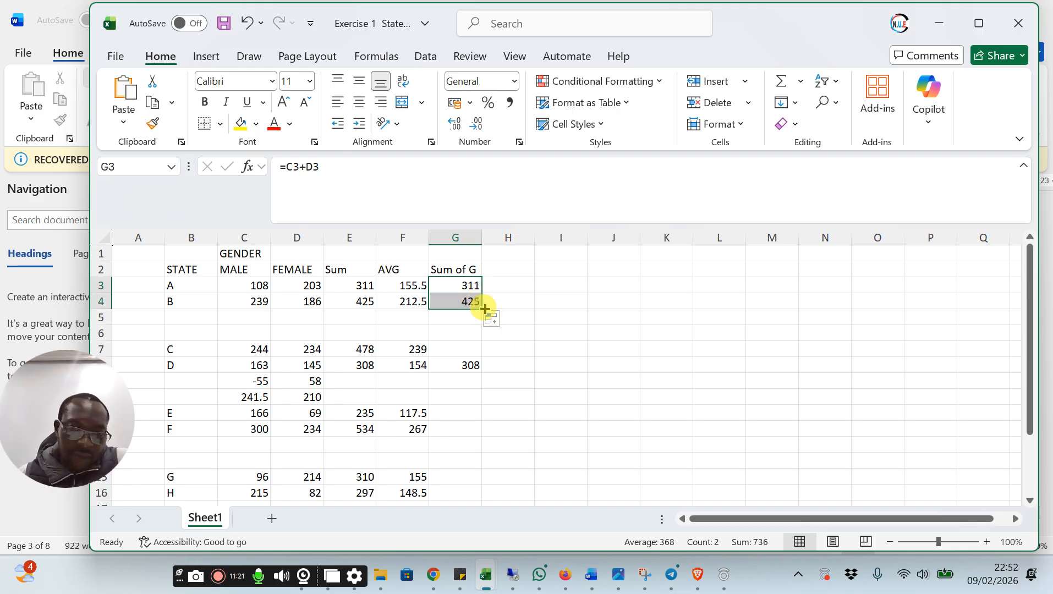
left_click(470, 367)
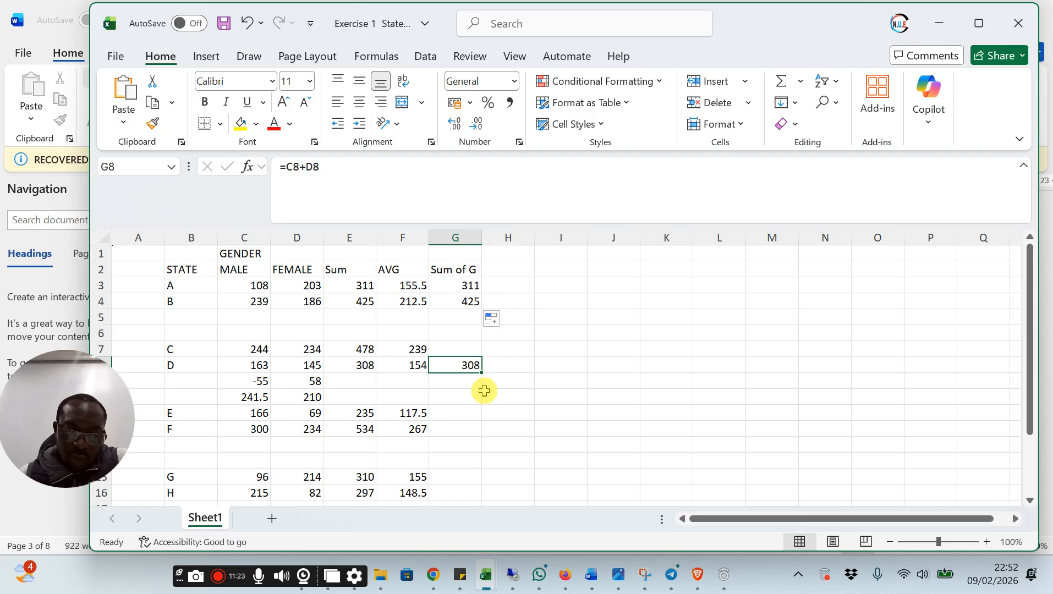
left_click_drag(481, 373, 482, 351)
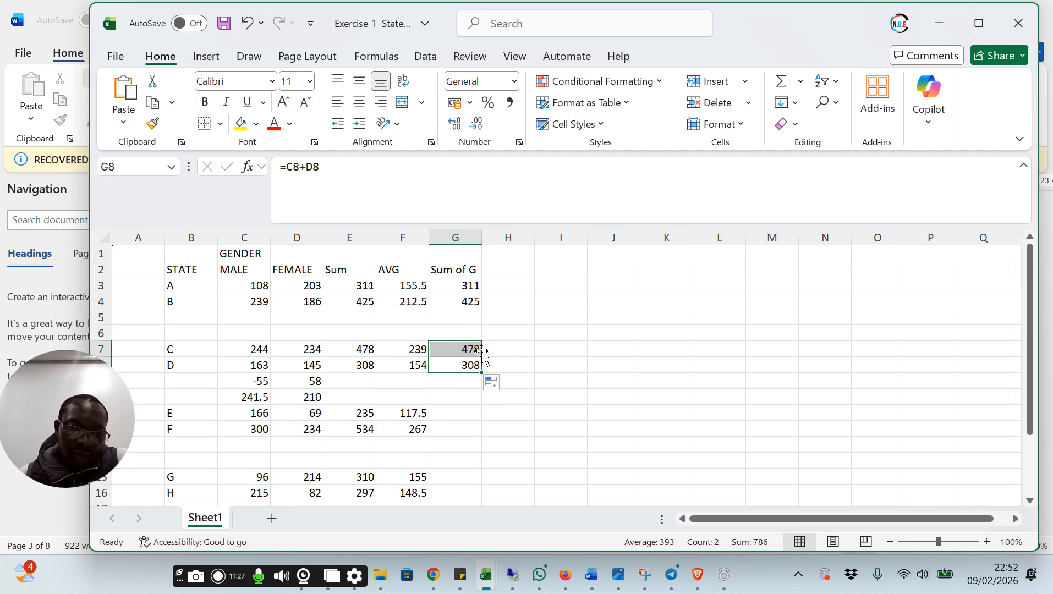
Fill the gender sum formula from G8 down to G20 to cover states E through J
left_click(459, 383)
left_click(470, 366)
left_click_drag(483, 373, 469, 484)
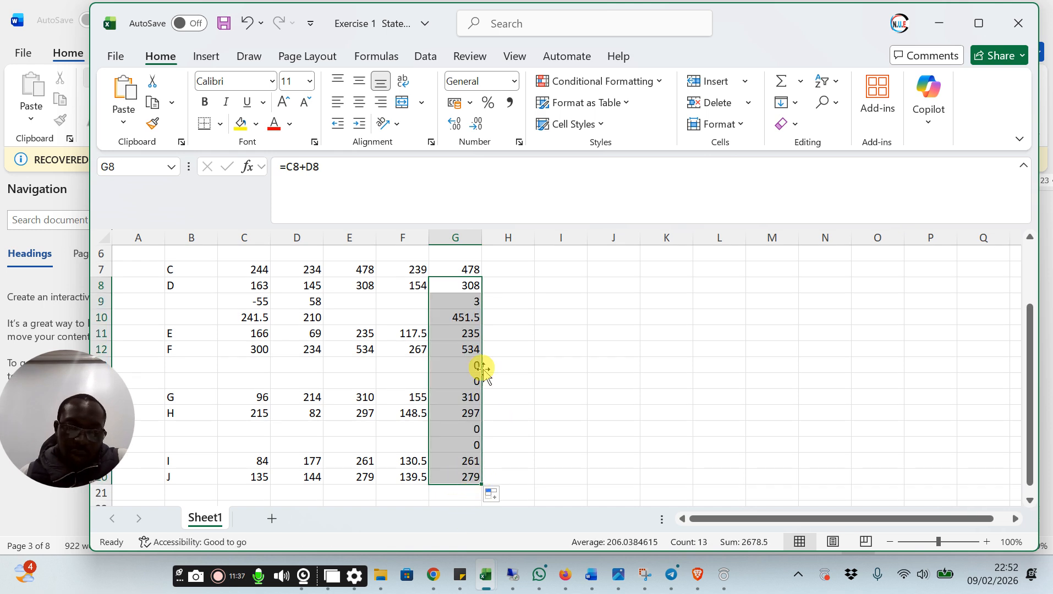
Clear the unneeded filled formulas from G13:G14, G17:G18 and G9:G10, in the rows that have no state
left_click(473, 306)
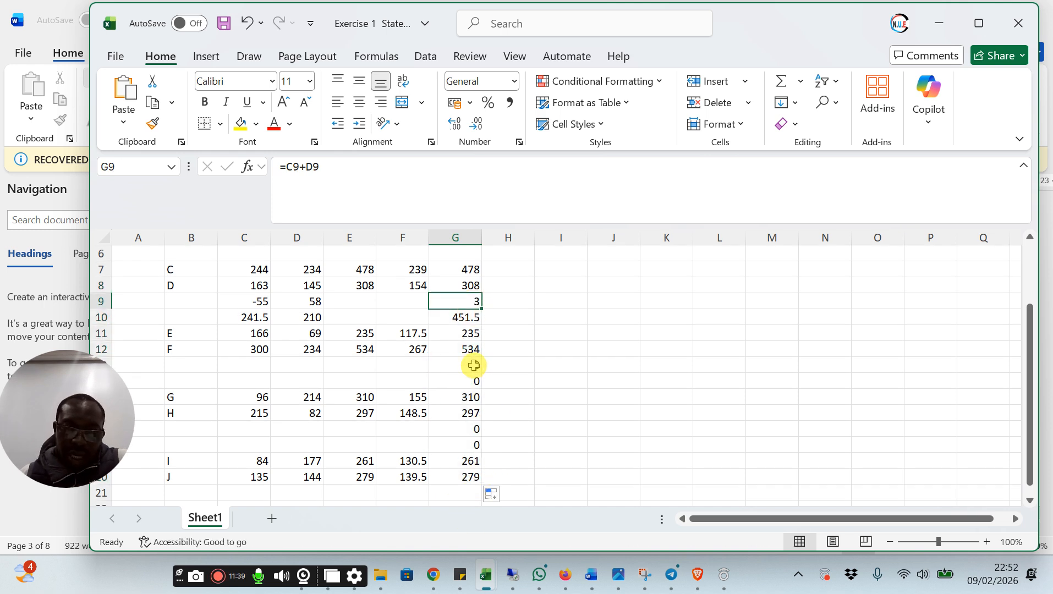
left_click_drag(474, 364, 477, 383)
key("Delete")
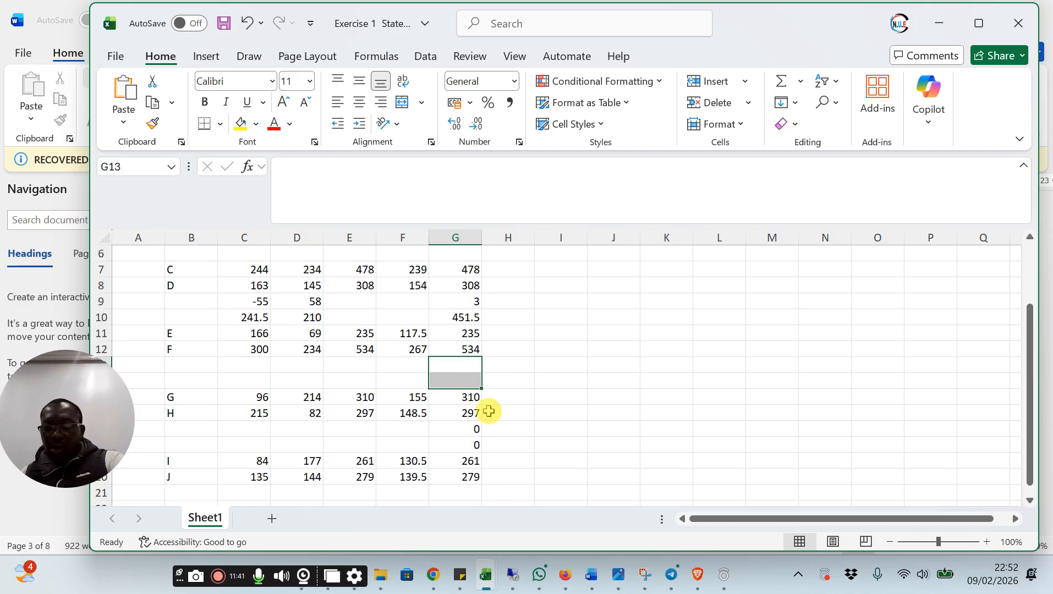
left_click(466, 435)
left_click_drag(465, 435, 470, 445)
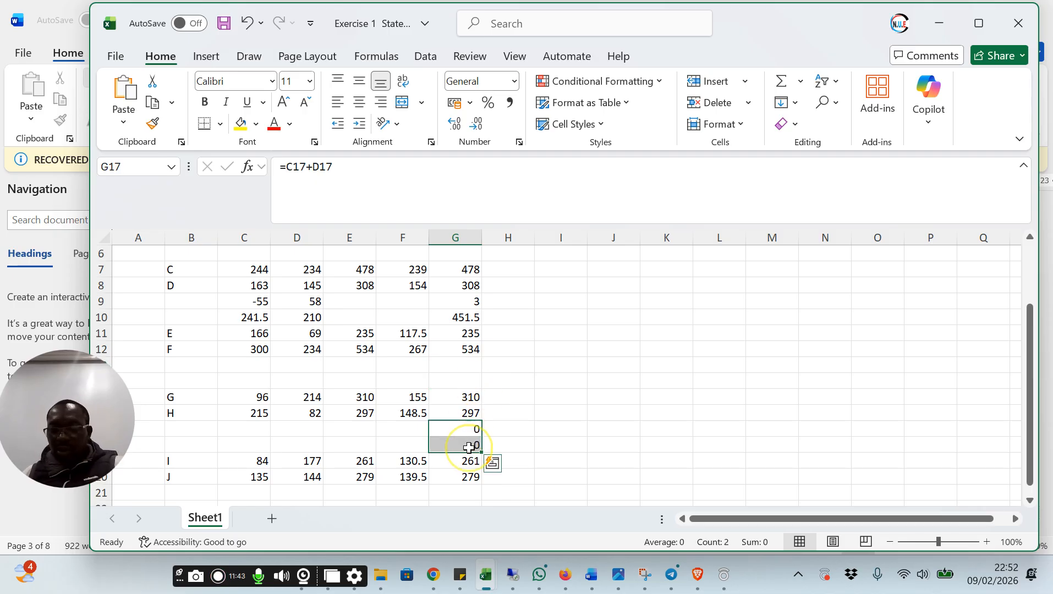
key("Delete")
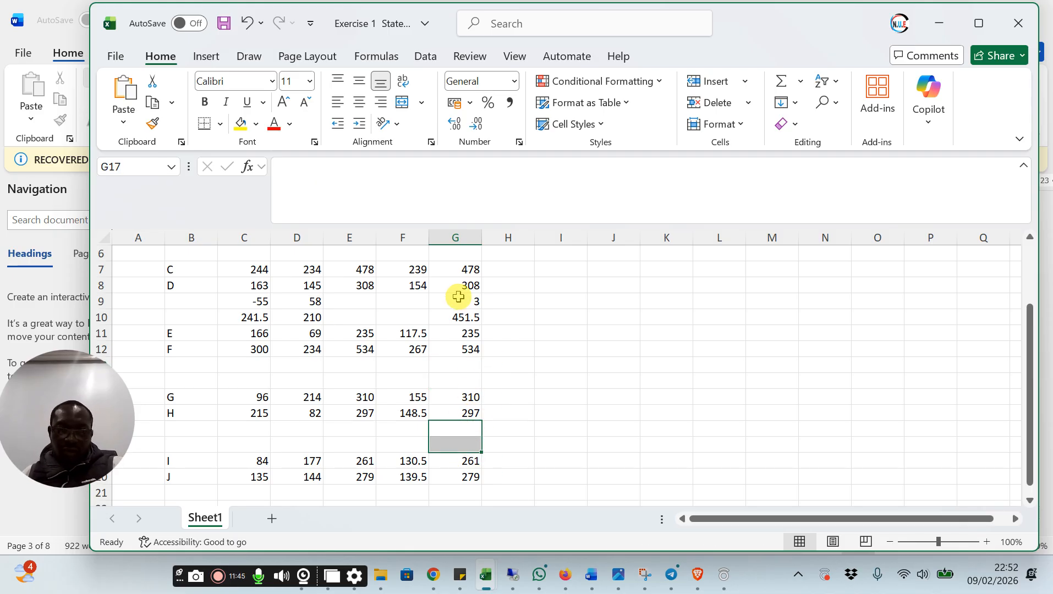
left_click_drag(457, 299, 461, 312)
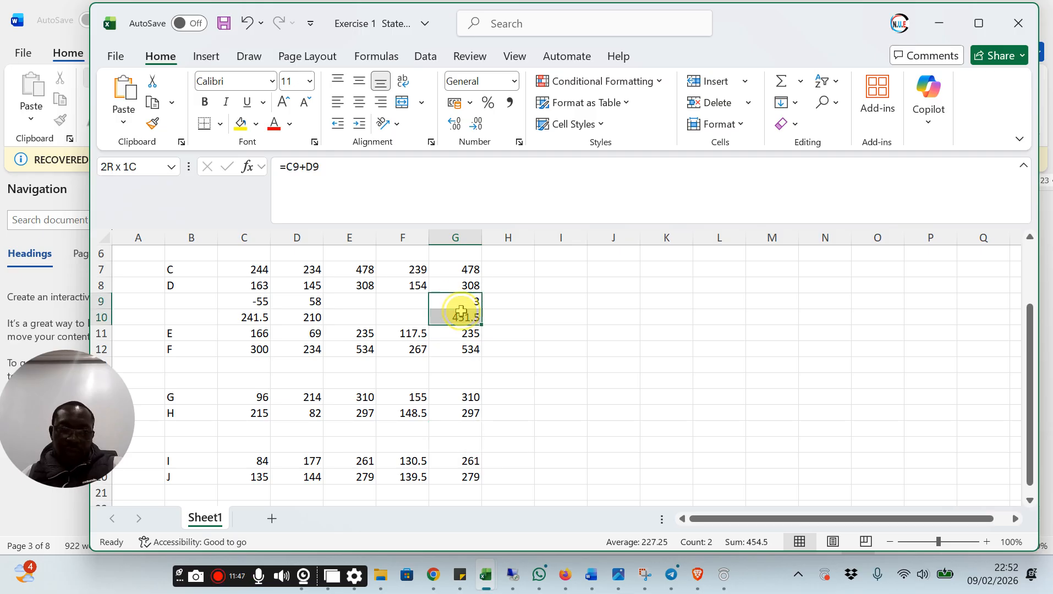
key("Delete")
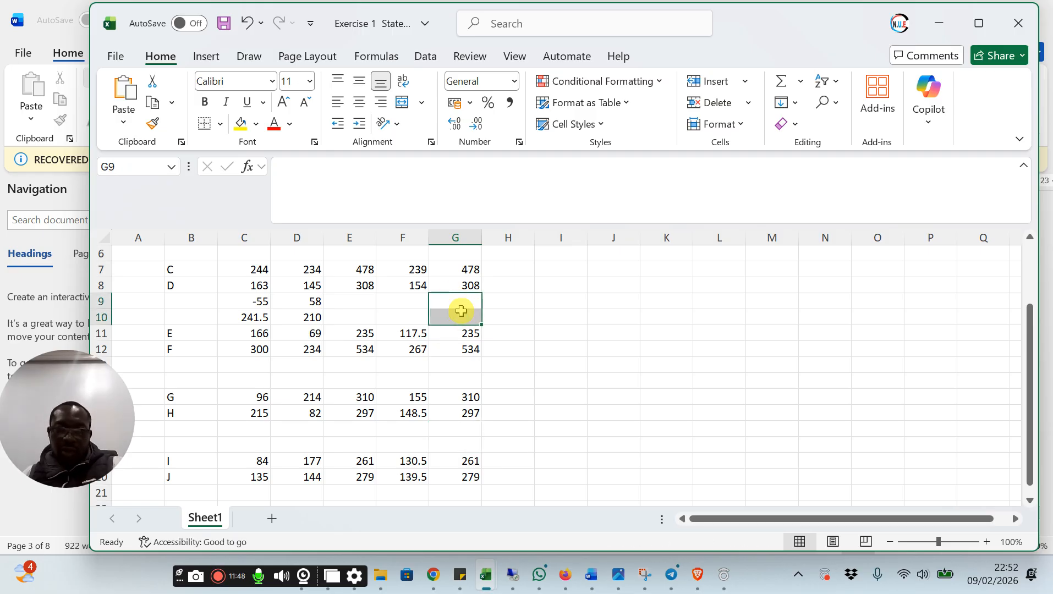
left_click(571, 334)
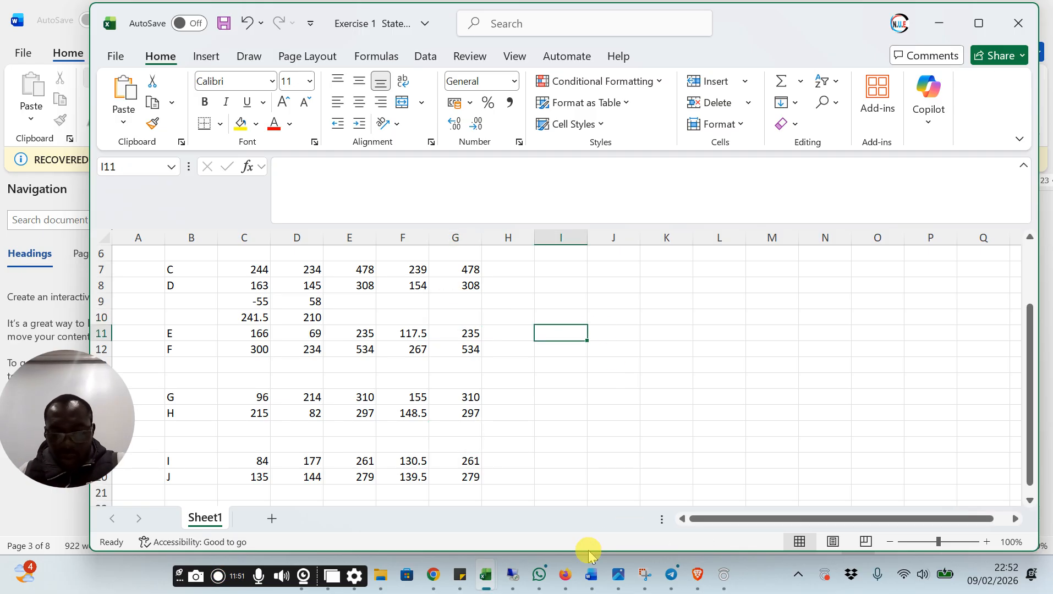
Switch to the Agenda document in Word and read the Exercise 1 instruction about 70% of gender
mouse_move(588, 575)
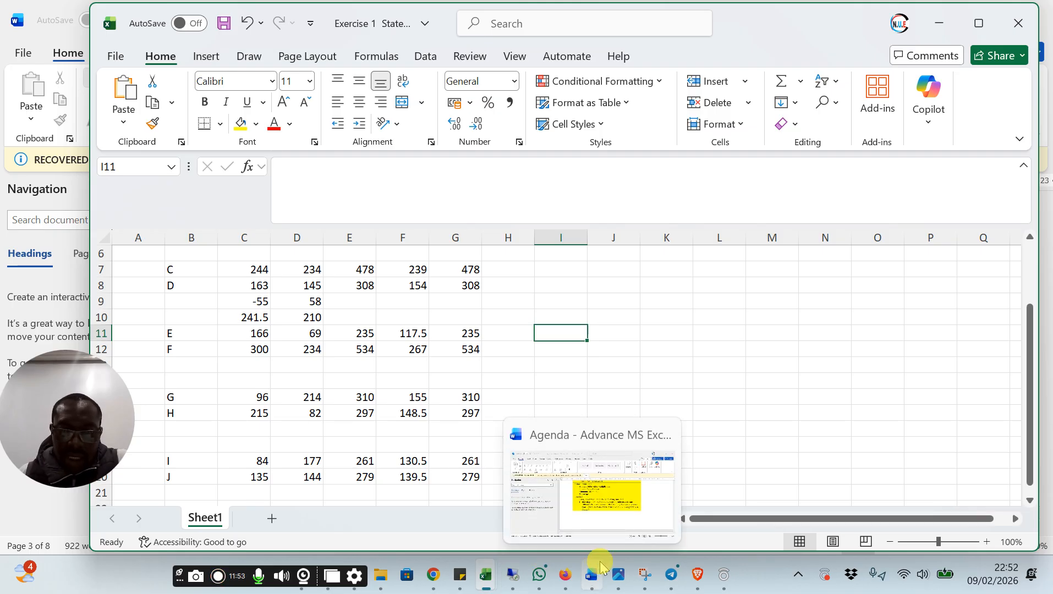
mouse_move(617, 517)
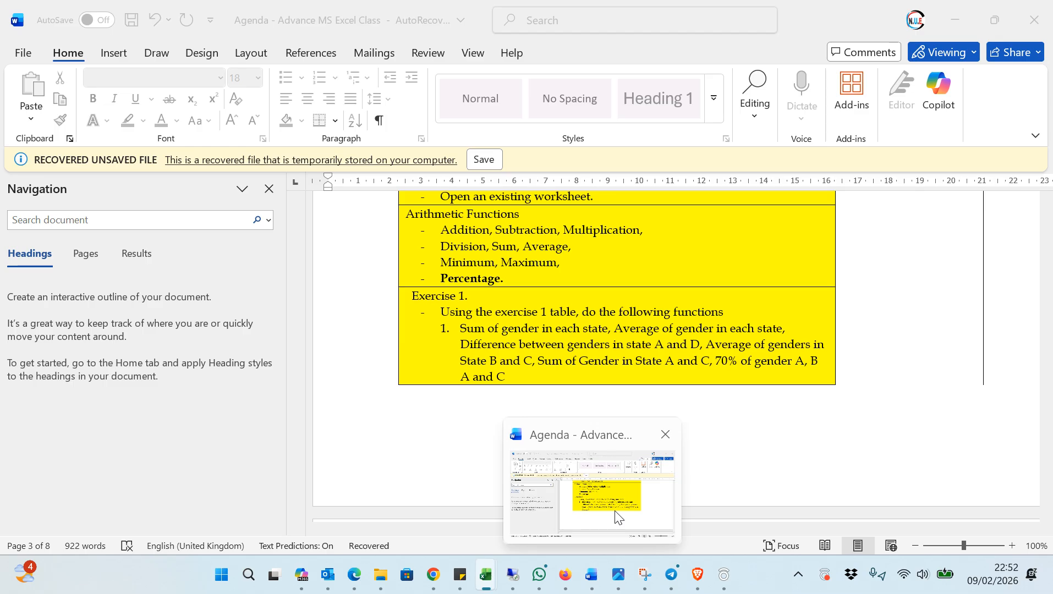
left_click(617, 516)
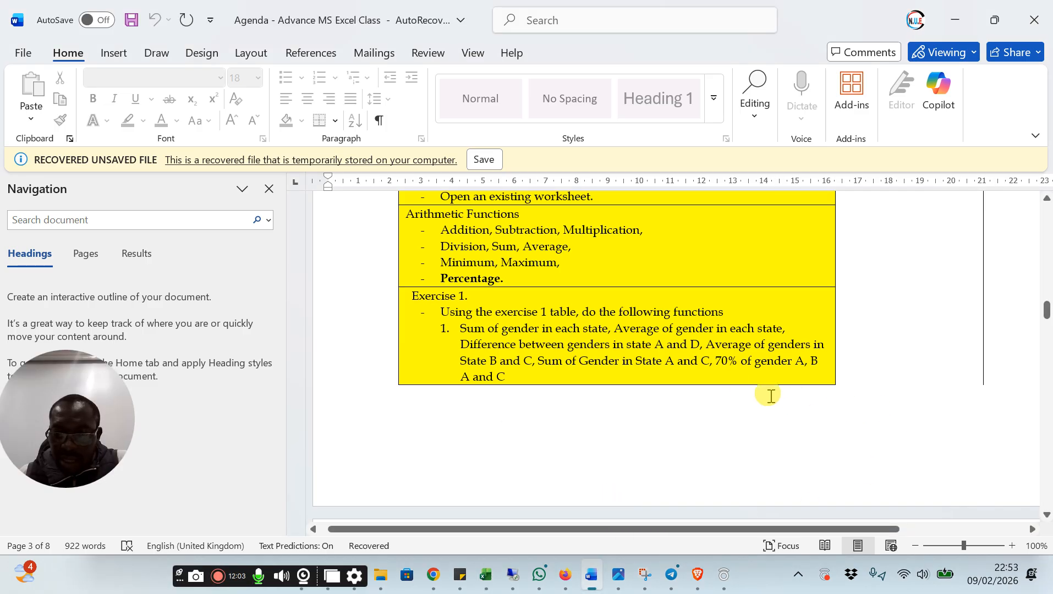
left_click_drag(794, 367, 810, 372)
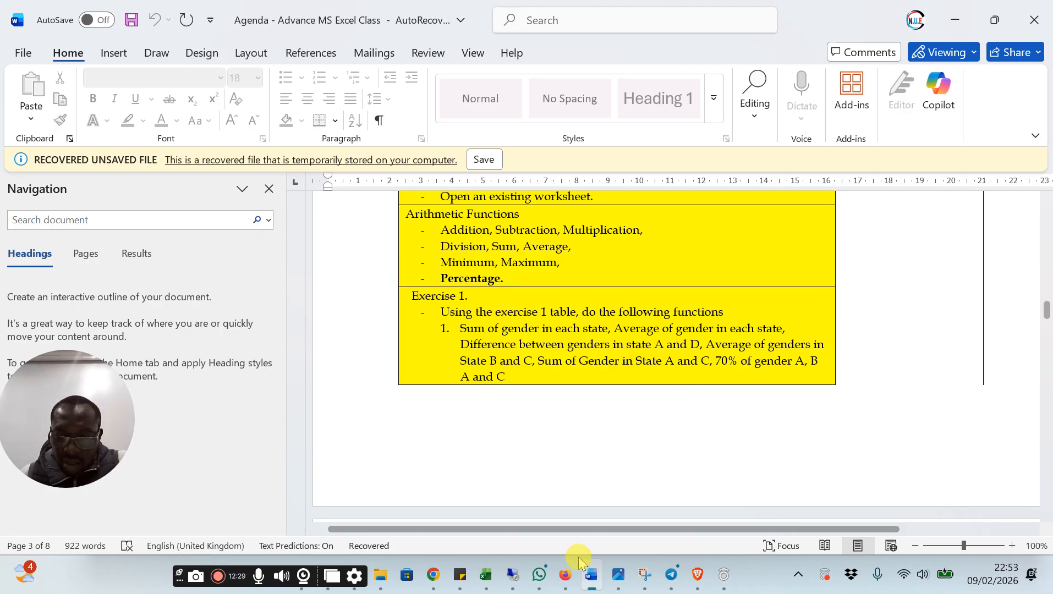
Return to the Exercise 1 State Date workbook in Excel and enter the heading 70% in cell H2
mouse_move(487, 584)
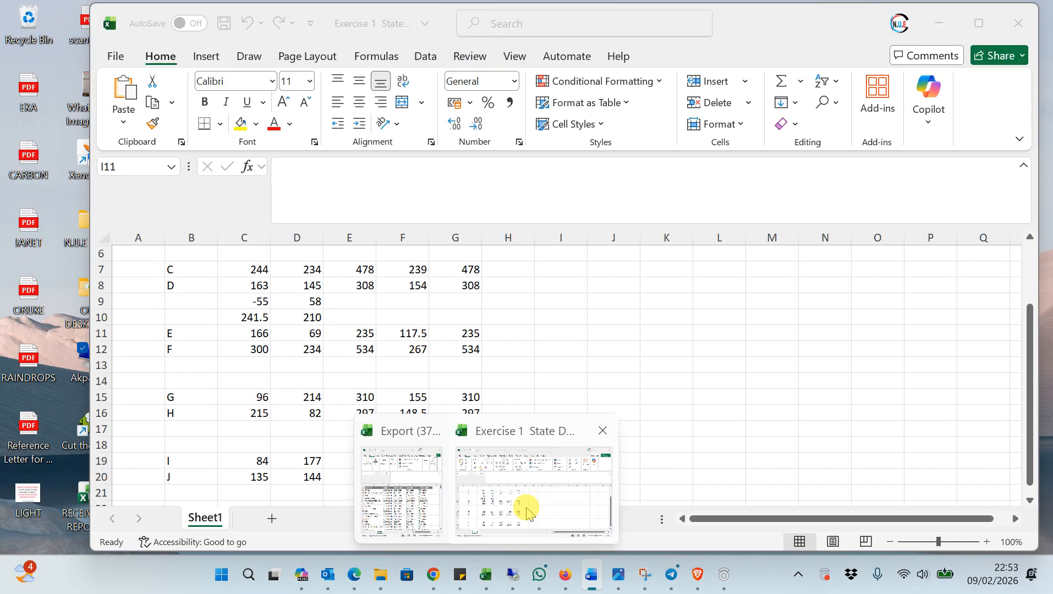
left_click(527, 512)
scroll(543, 463, "up", 2)
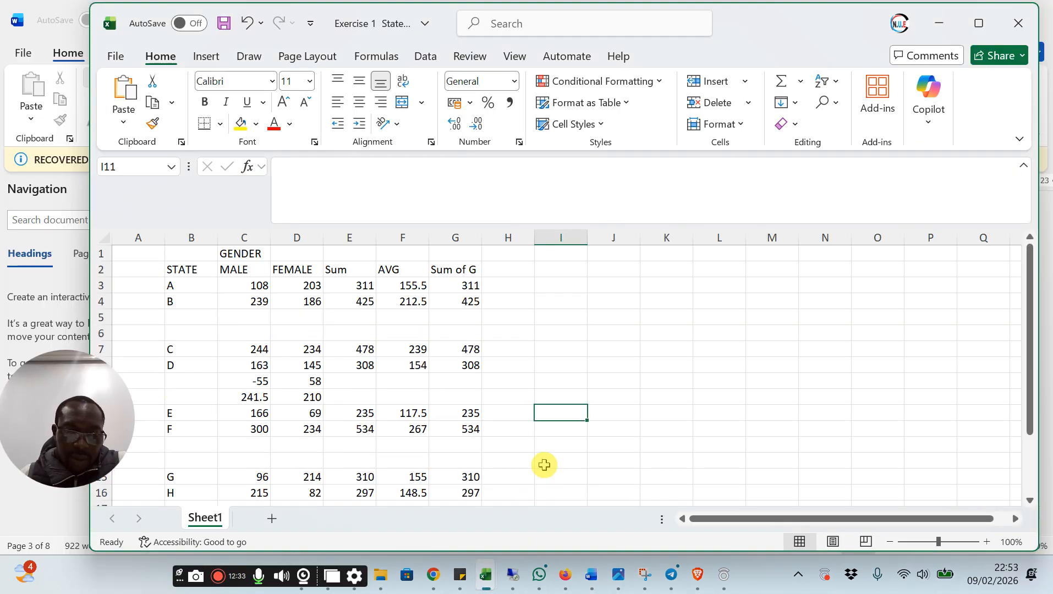
left_click(189, 286)
left_click(471, 285)
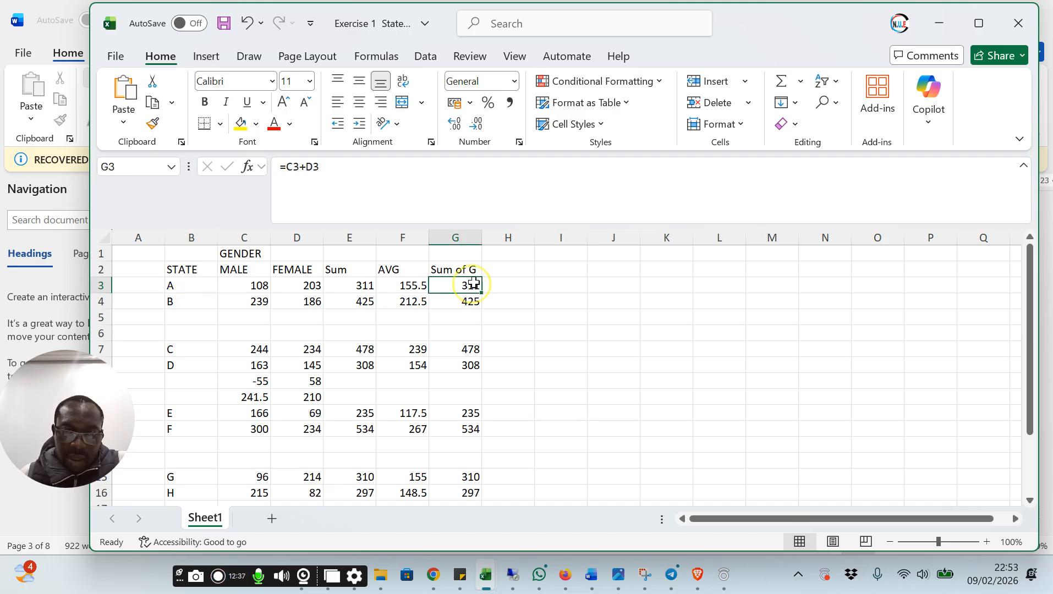
left_click(503, 267)
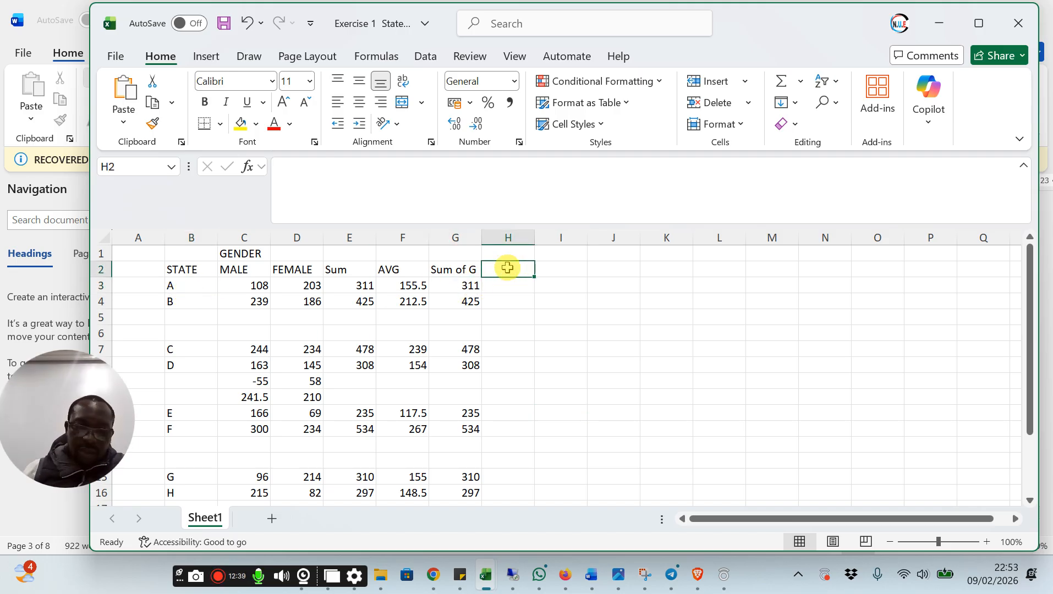
type("70%")
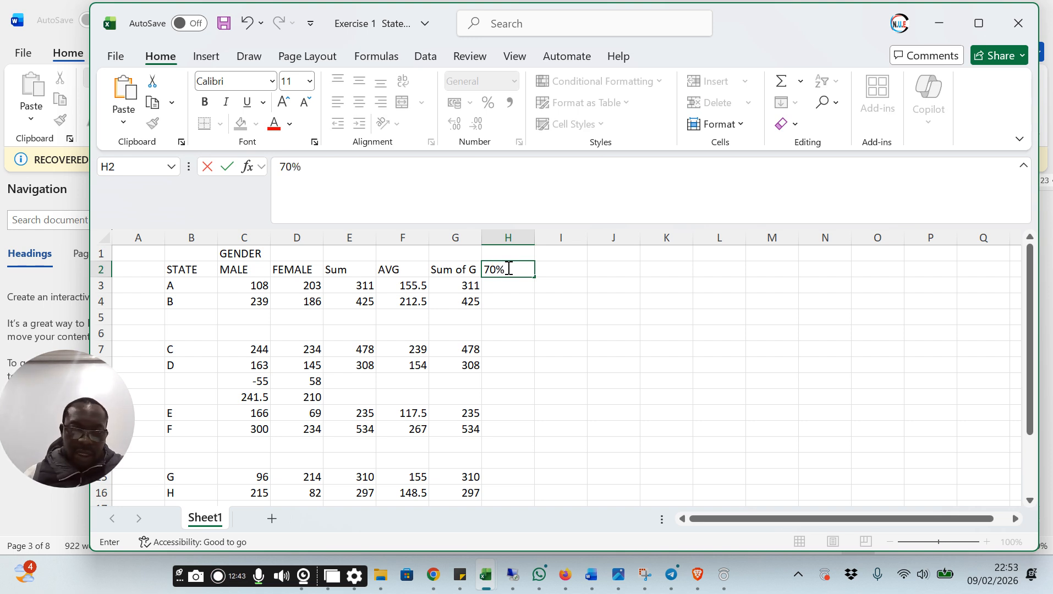
Calculate 70% of state A's gender sum in cell H3 with the formula =G3*70/100
left_click(508, 285)
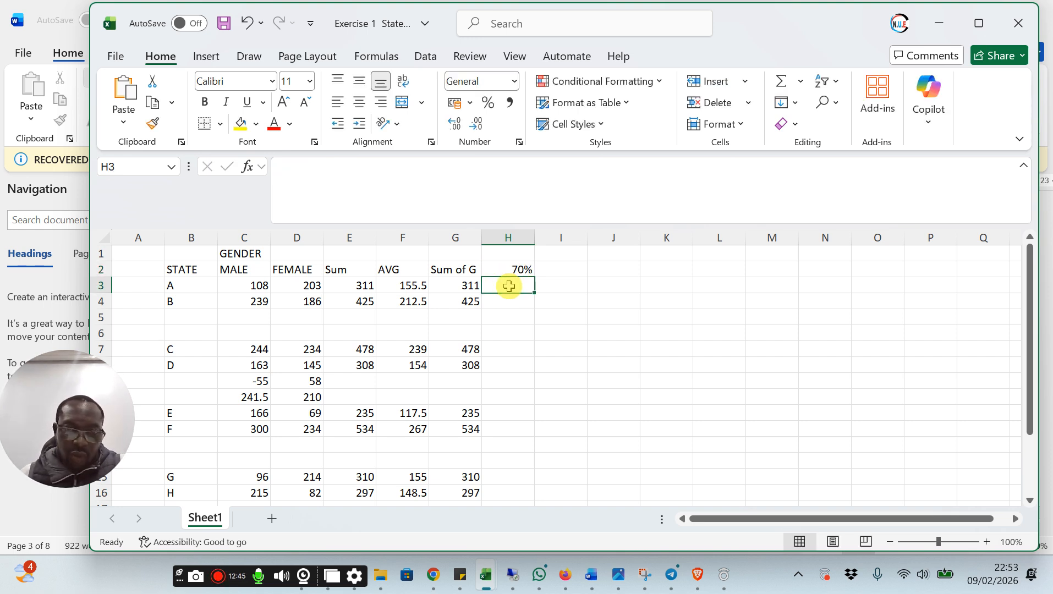
type("=")
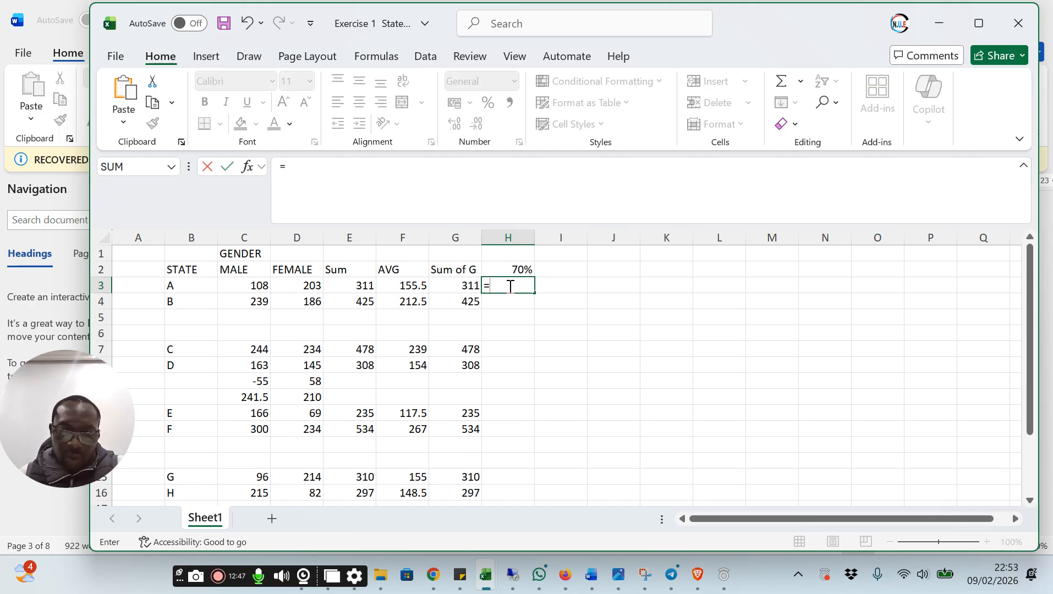
left_click(456, 285)
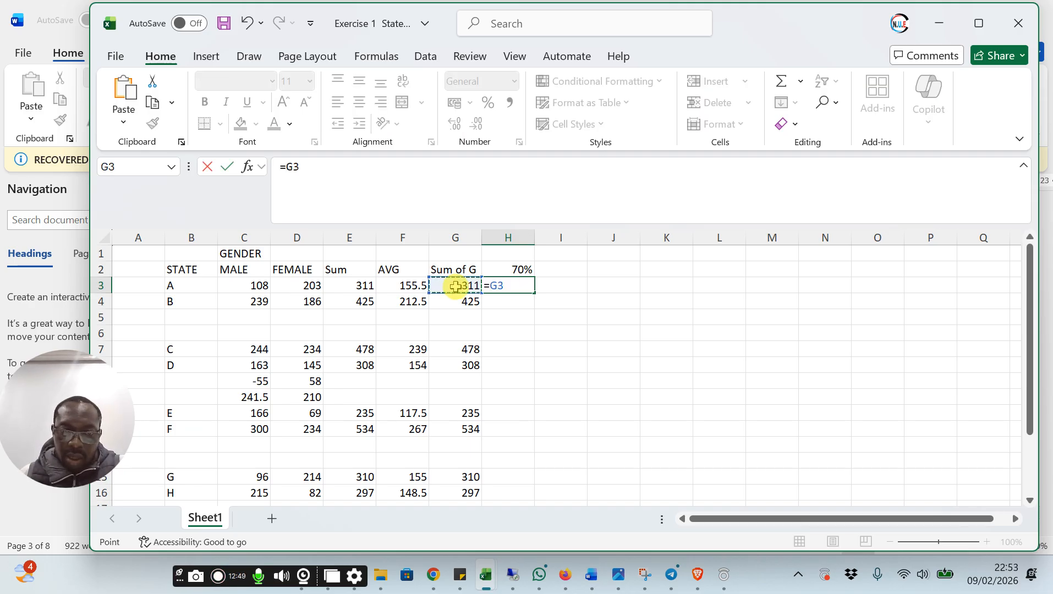
type("*")
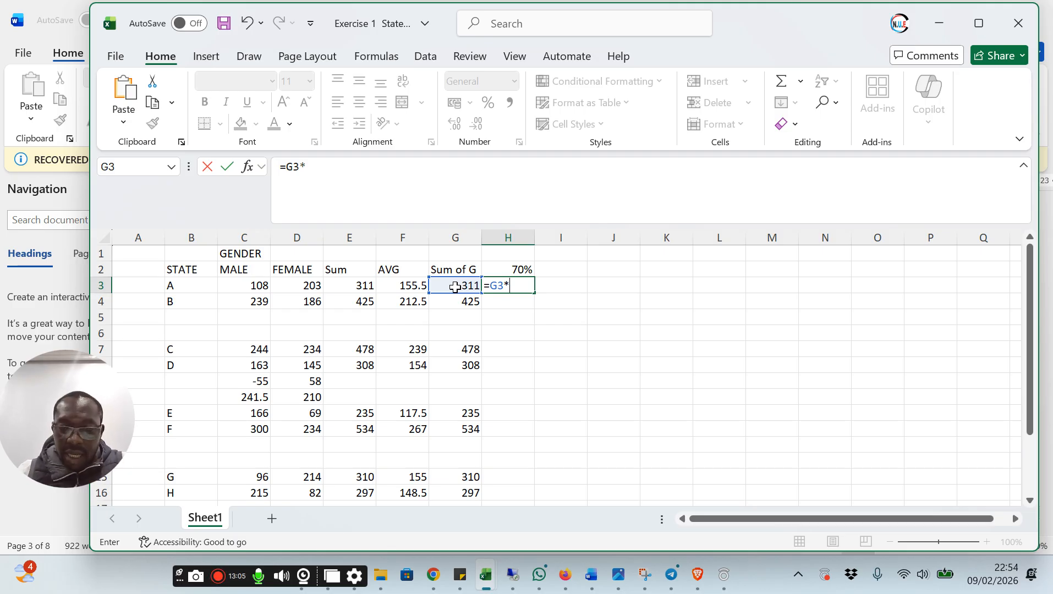
type("70")
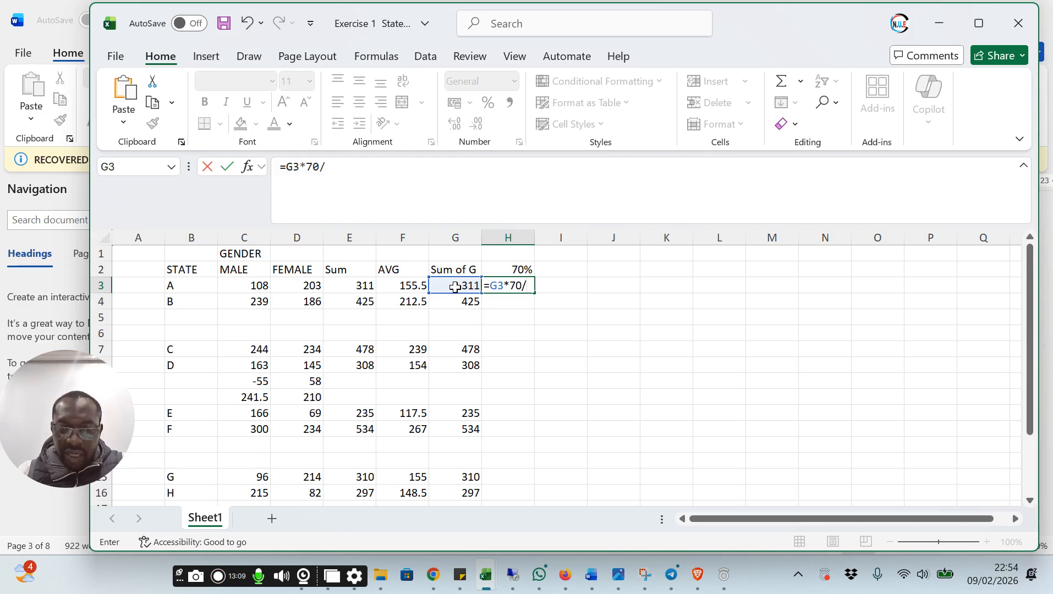
type("/100")
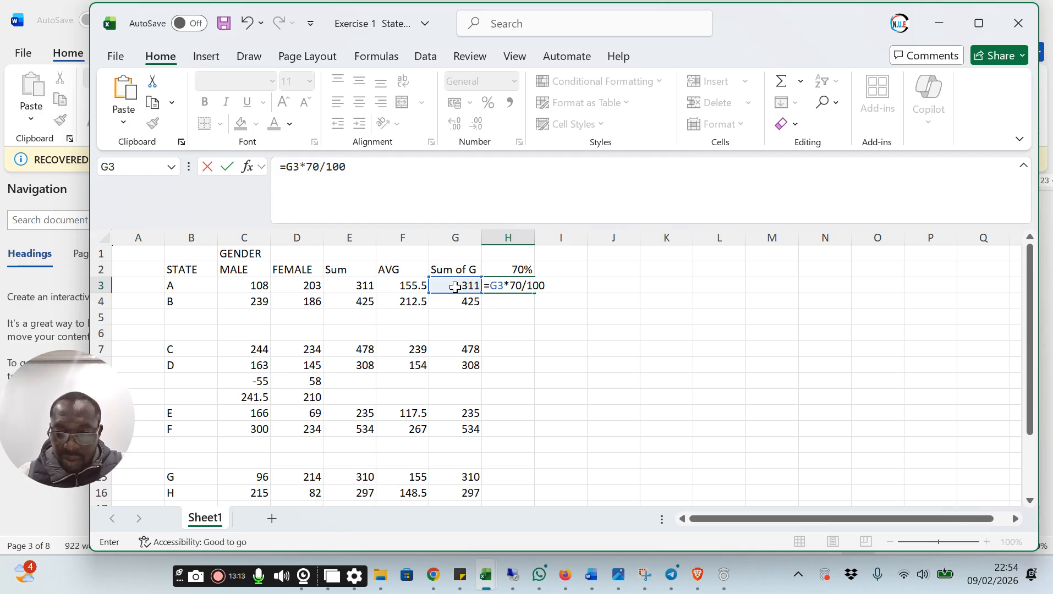
key("Return")
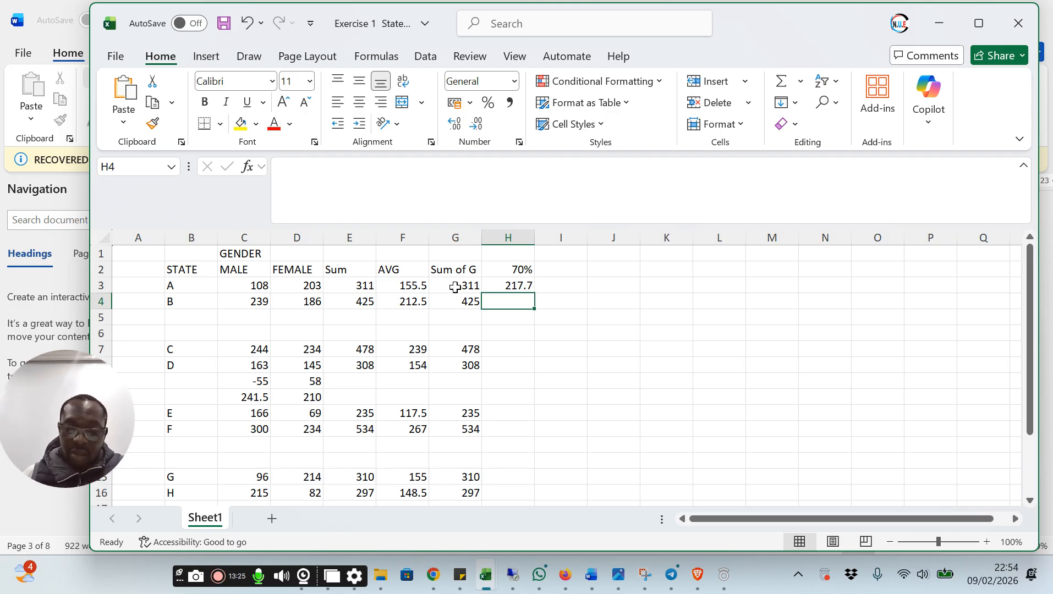
Calculate 70% of state B's gender sum in cell H4 with the formula =G4*0.7
type("=")
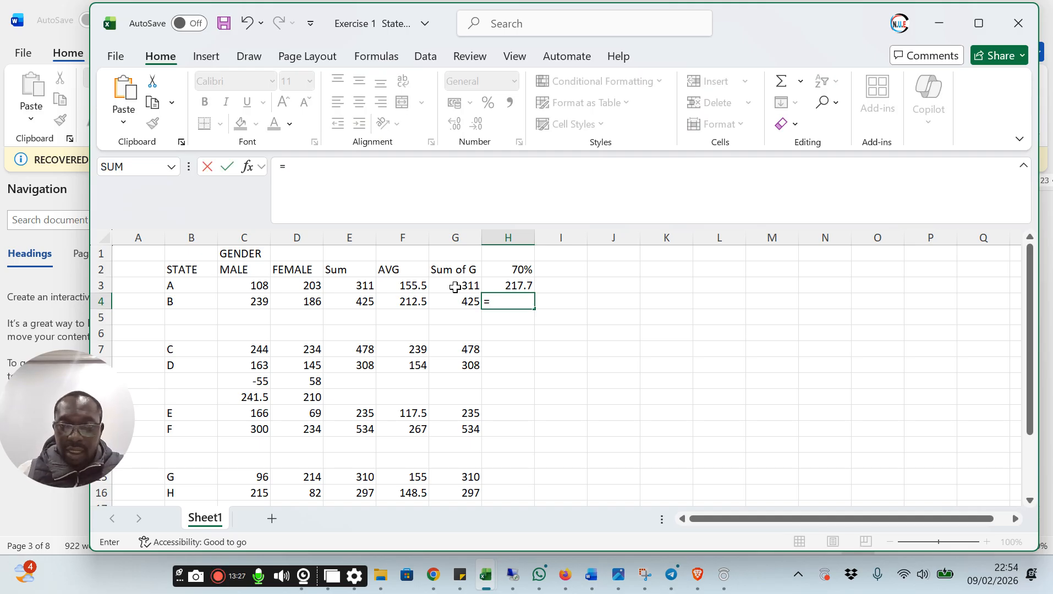
left_click(454, 302)
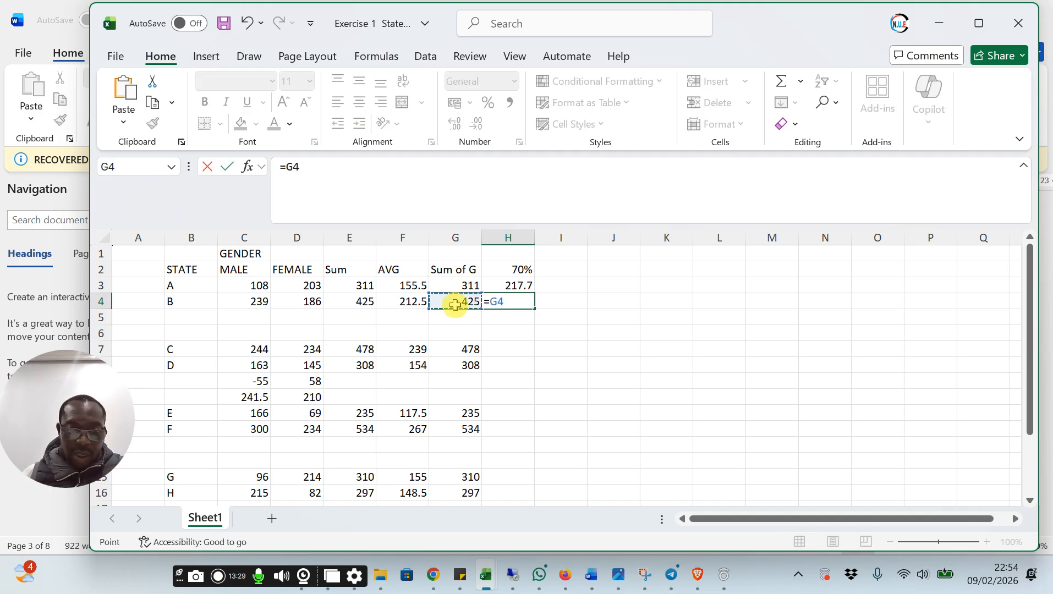
type("*")
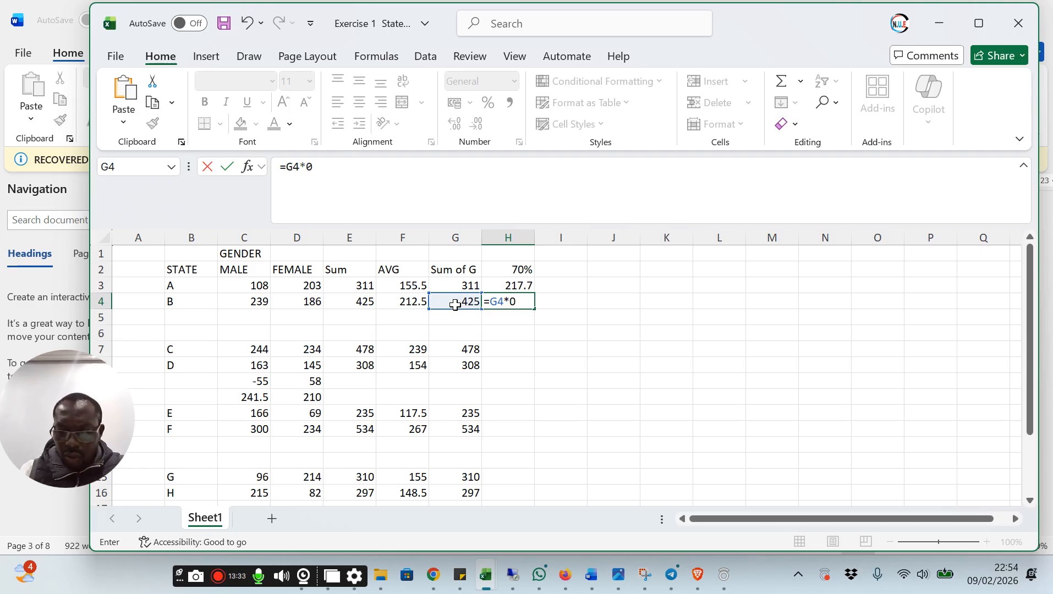
type("7")
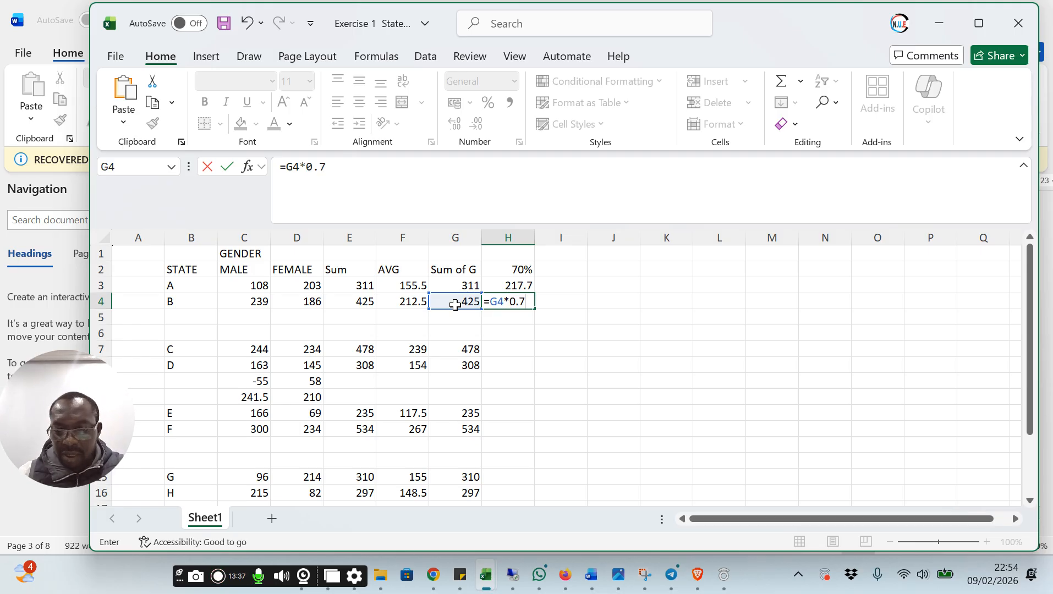
key("Return")
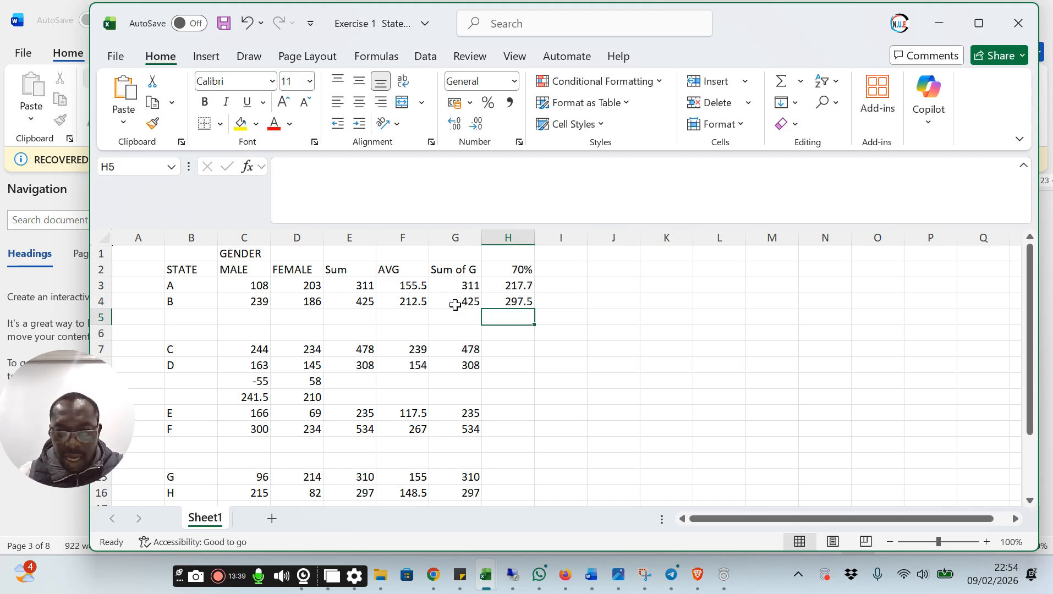
Calculate 70% of state C's gender sum in cell H7 with the formula =G7*.7
left_click(510, 349)
type("=")
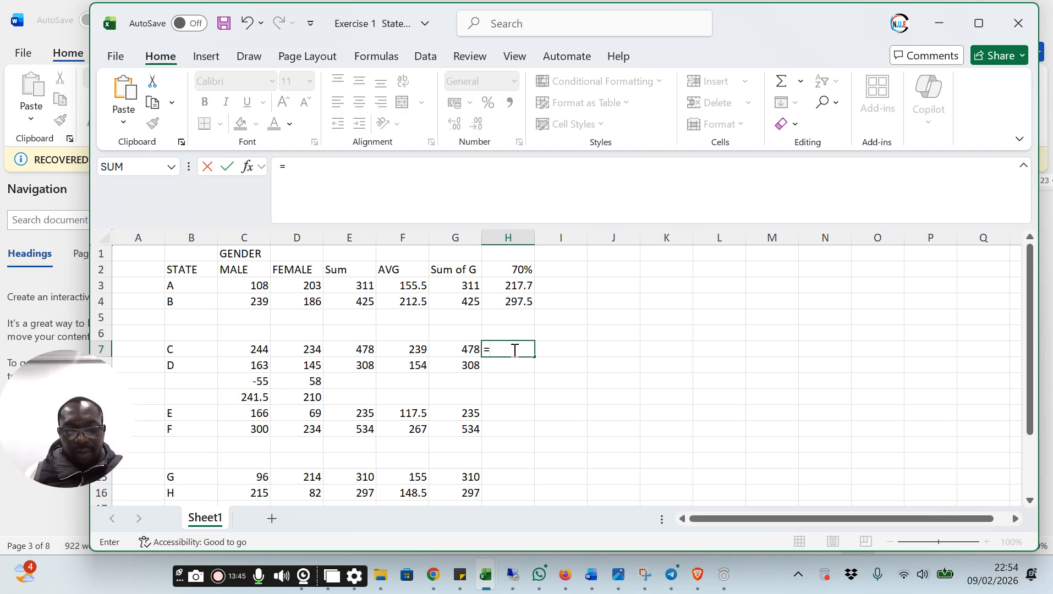
left_click(459, 349)
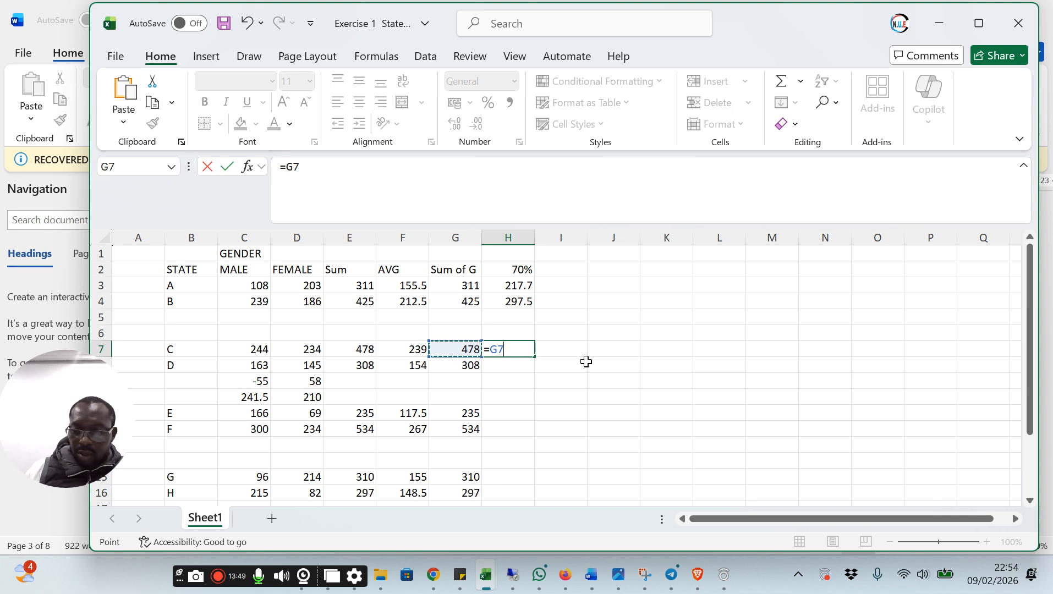
type("*")
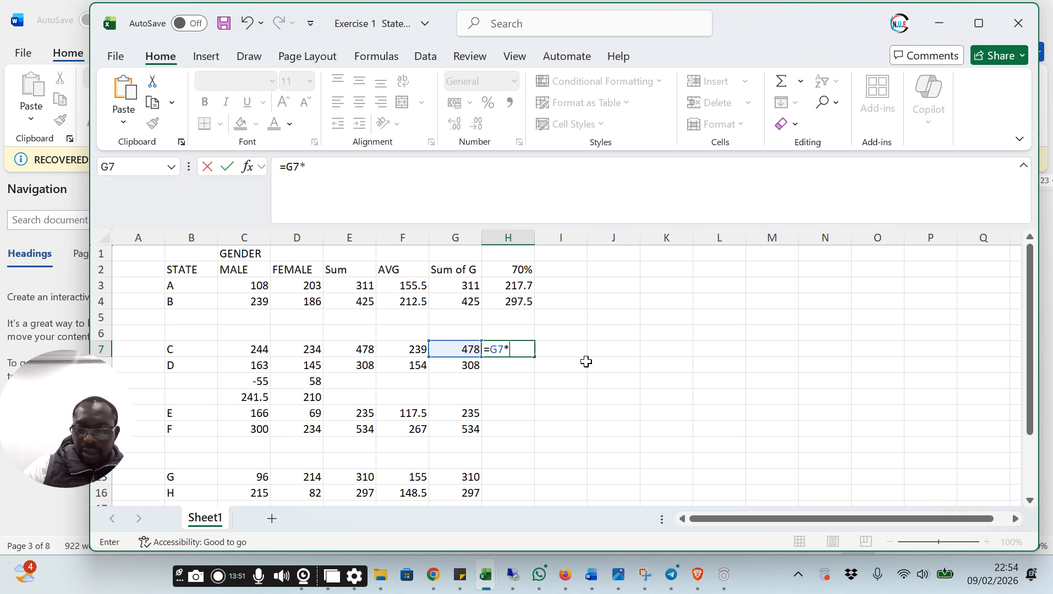
type(".")
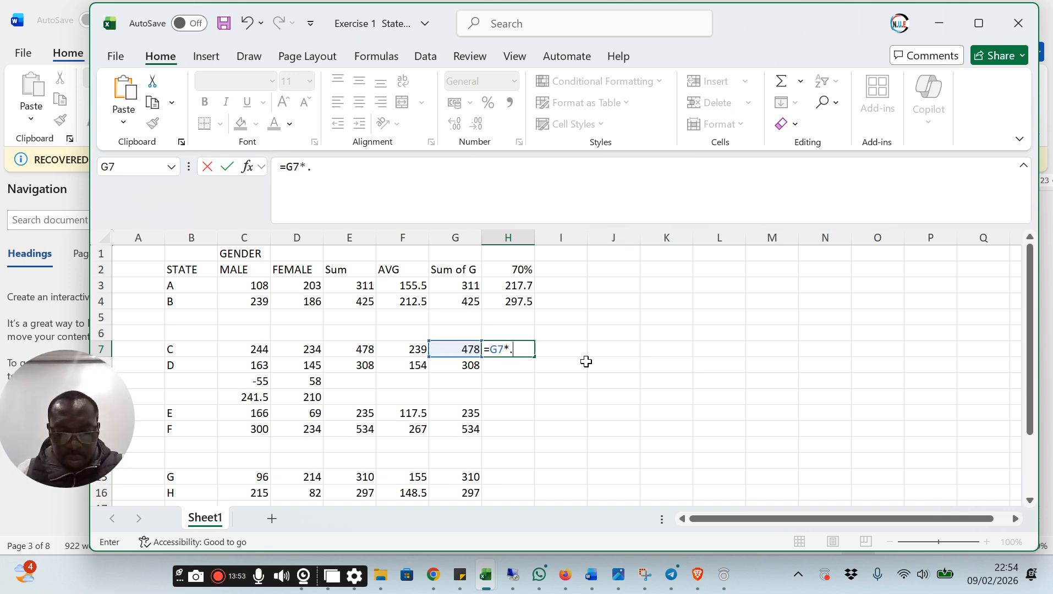
type("7")
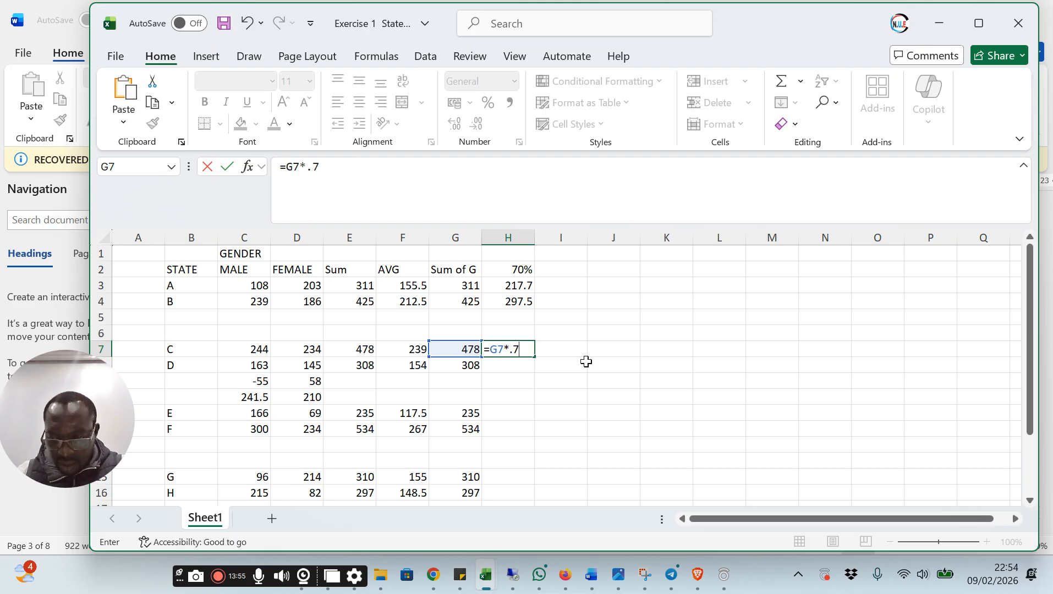
key("Return")
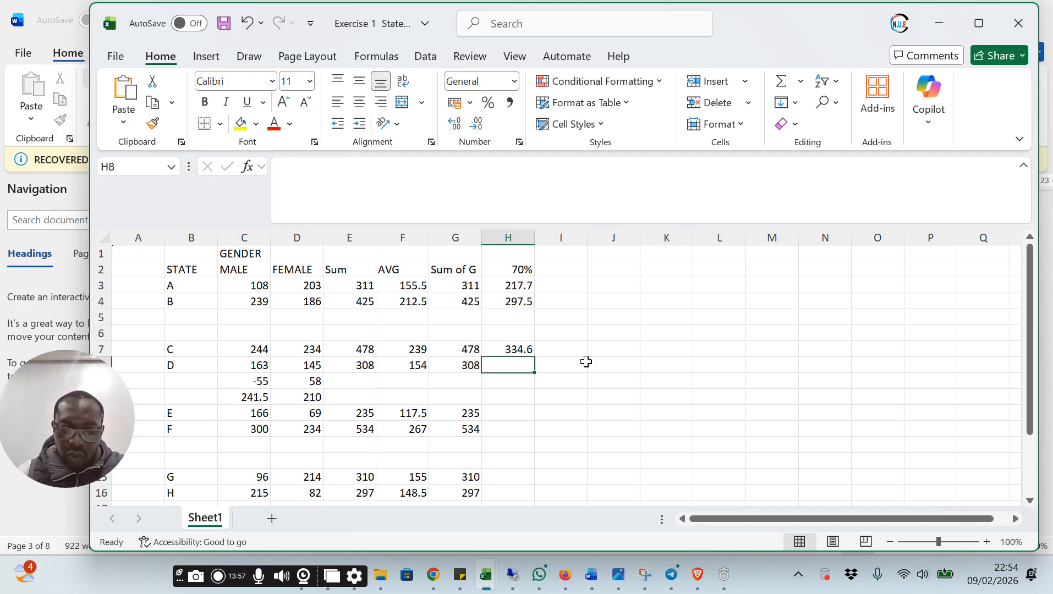
Fill the 70% formula from H7 down to H20 and clear it from the stateless rows H9:H10, H13:H14 and H17:H18
left_click(518, 348)
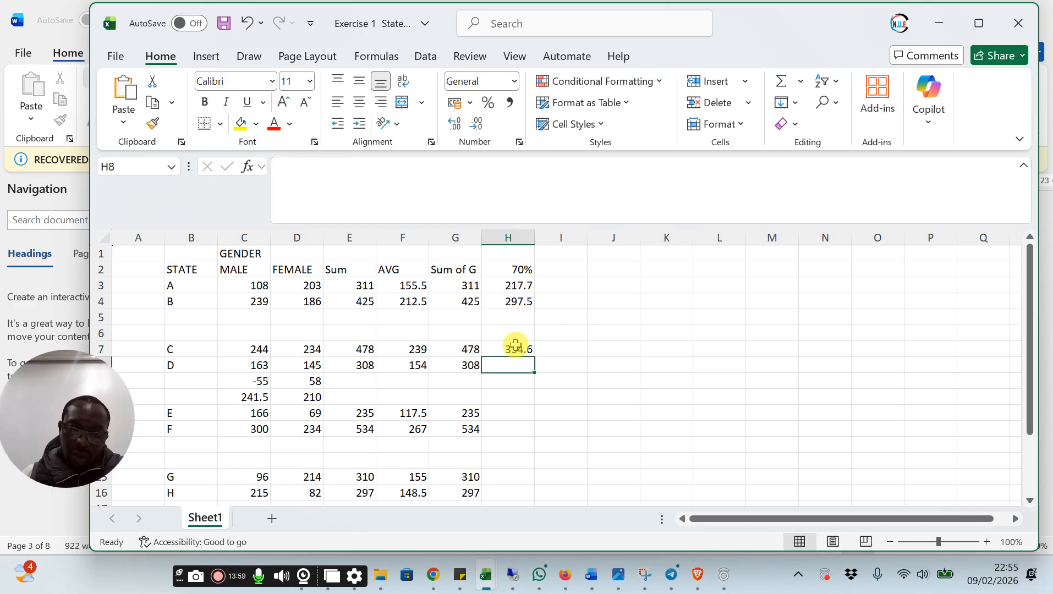
left_click_drag(534, 356, 521, 455)
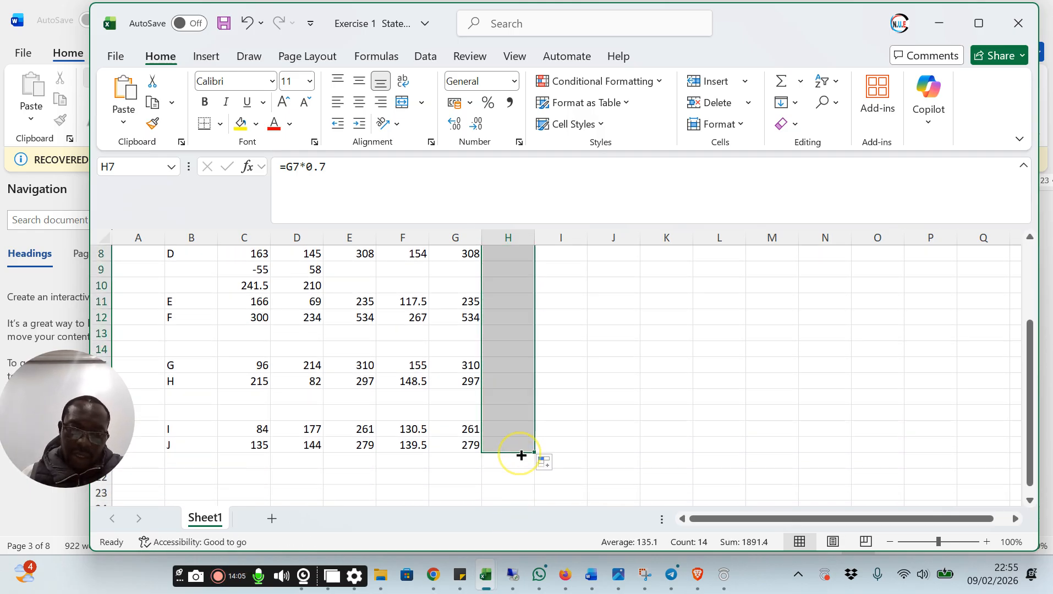
left_click_drag(525, 269, 525, 278)
key("Delete")
left_click_drag(520, 333, 519, 352)
key("Delete")
left_click_drag(511, 392, 527, 416)
key("Delete")
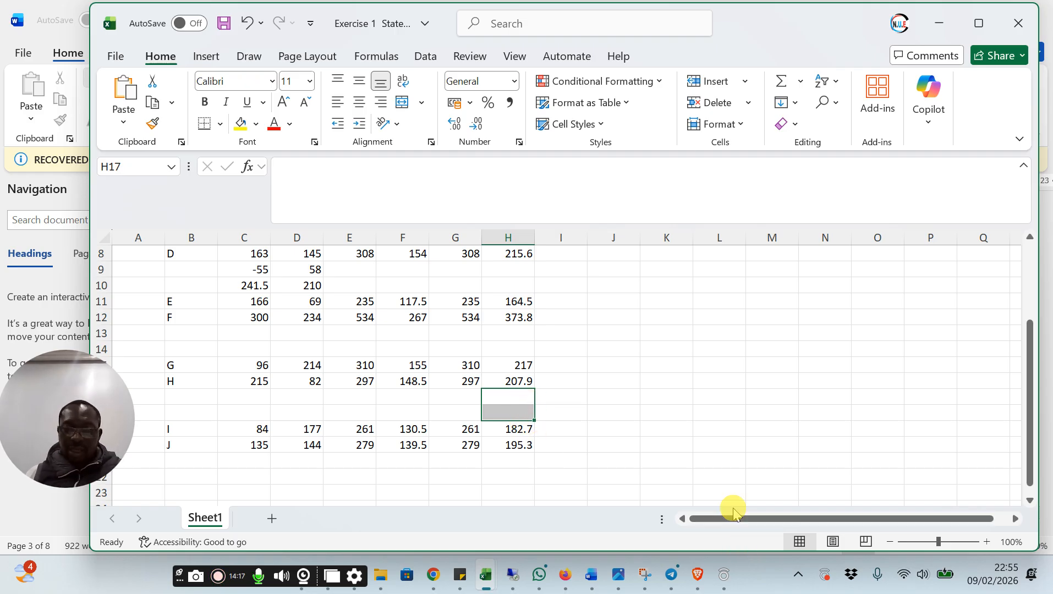
Switch to the Agenda document in Word and review the items following Exercise 1, from Assignment 1 to Cell manipulation
mouse_move(591, 581)
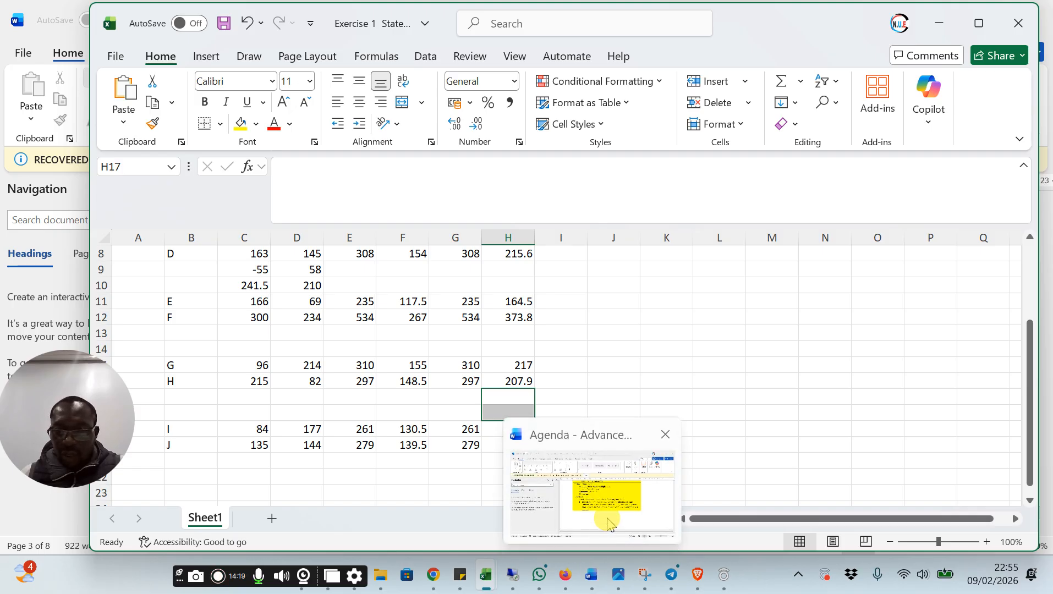
mouse_move(608, 520)
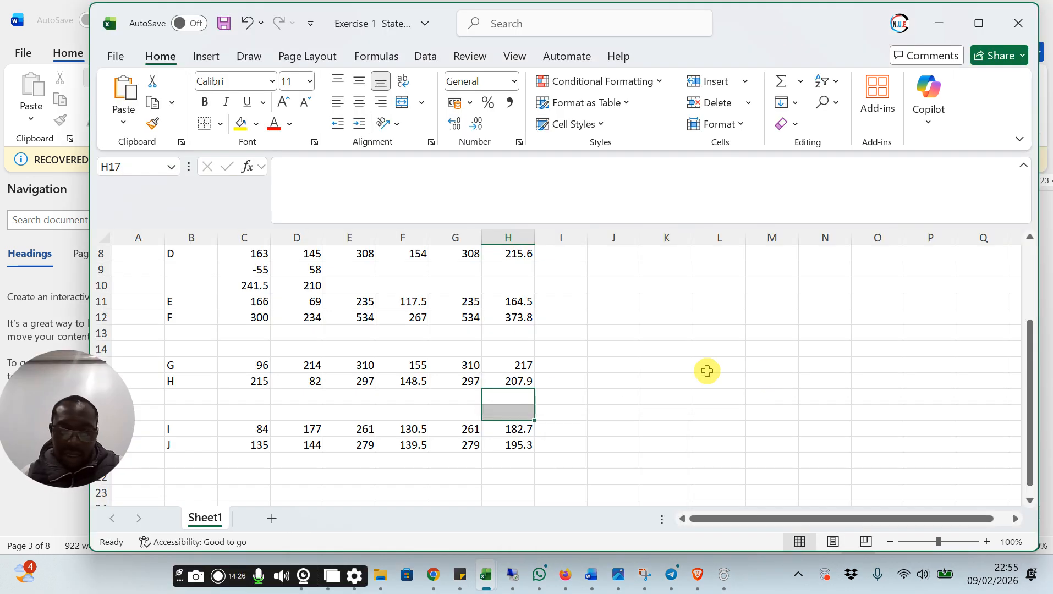
left_click(570, 383)
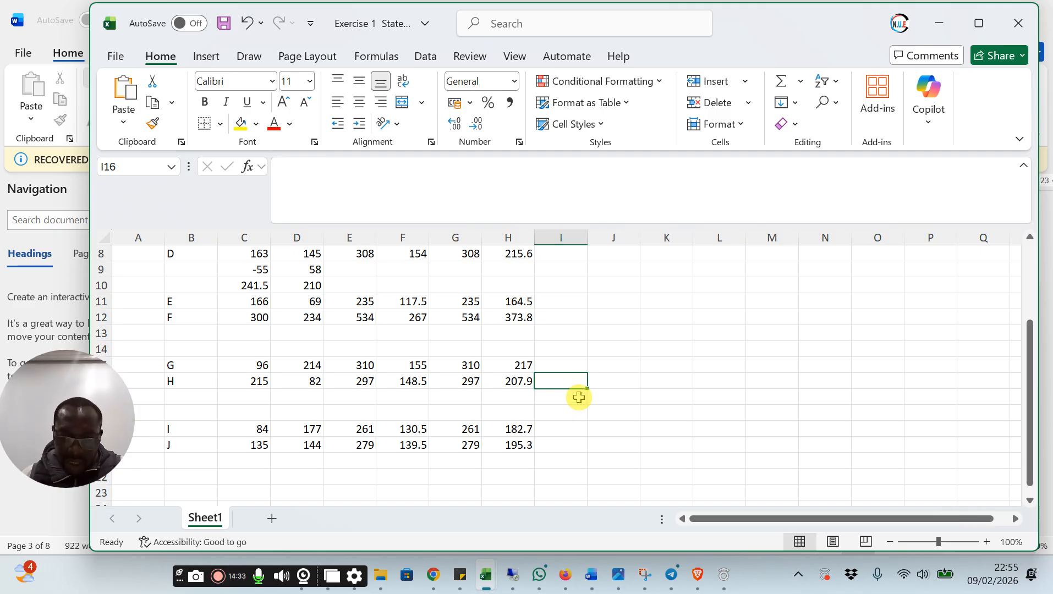
left_click(591, 576)
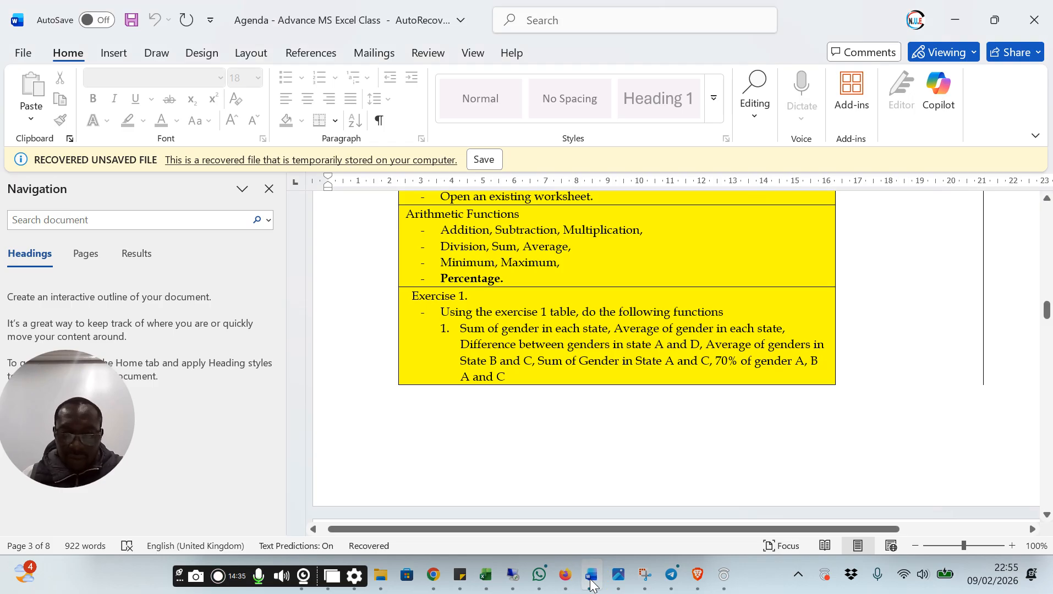
scroll(641, 438, "down", 3)
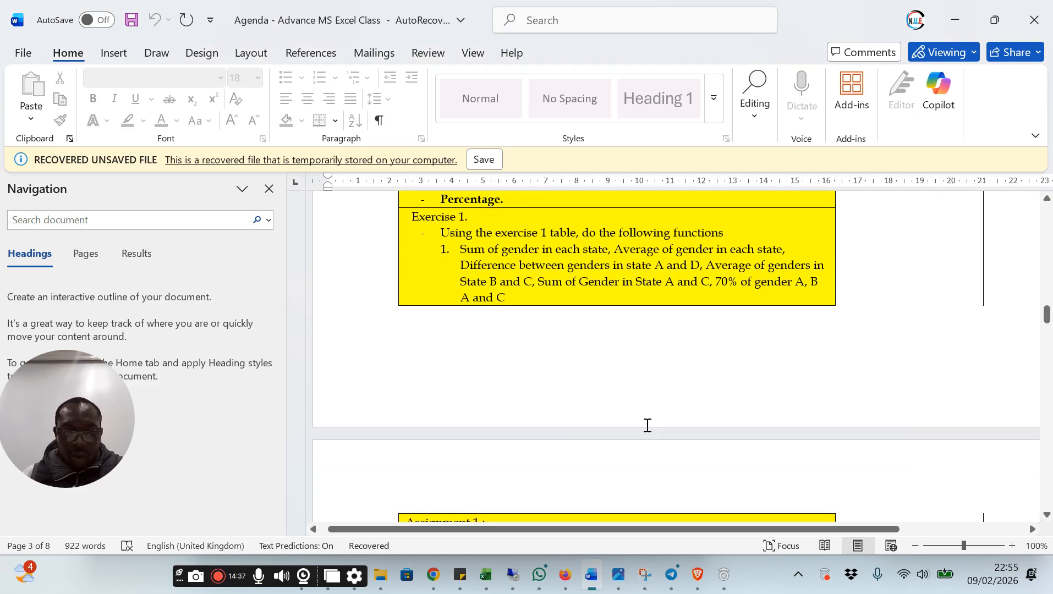
scroll(647, 425, "down", 5)
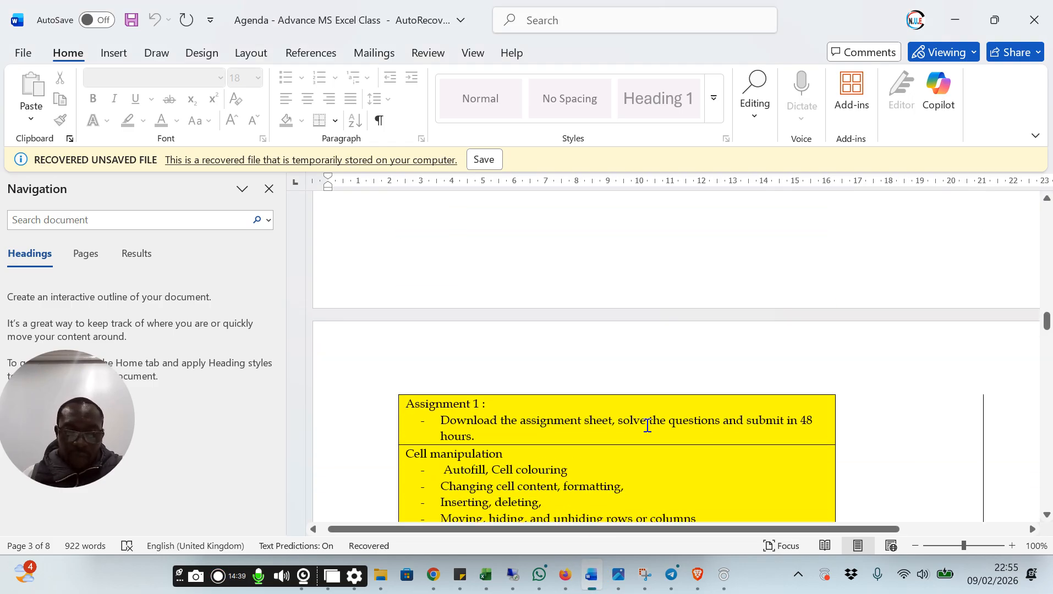